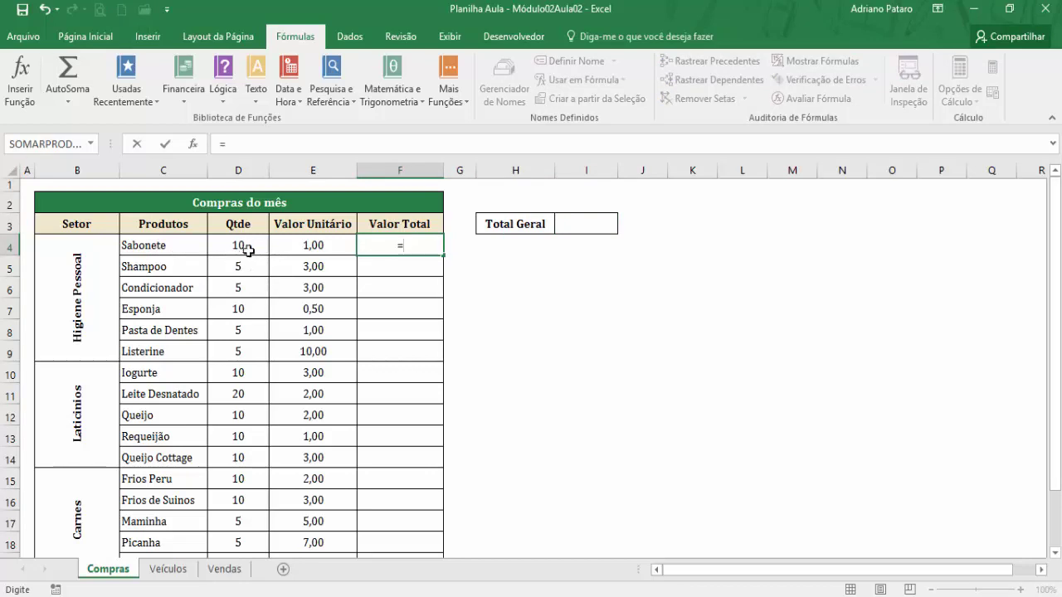
- Complete the Valor Total formula in F4 as =D4*E4 and fill it down to F19
{"action": "type", "text": "*"}
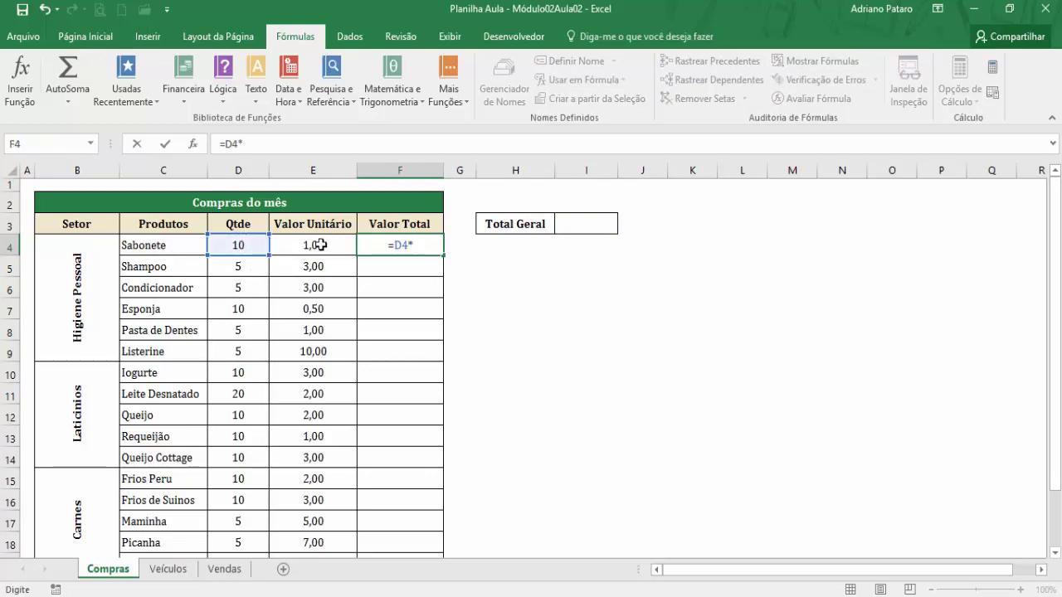
{"action": "left_click", "coordinate": [319, 245]}
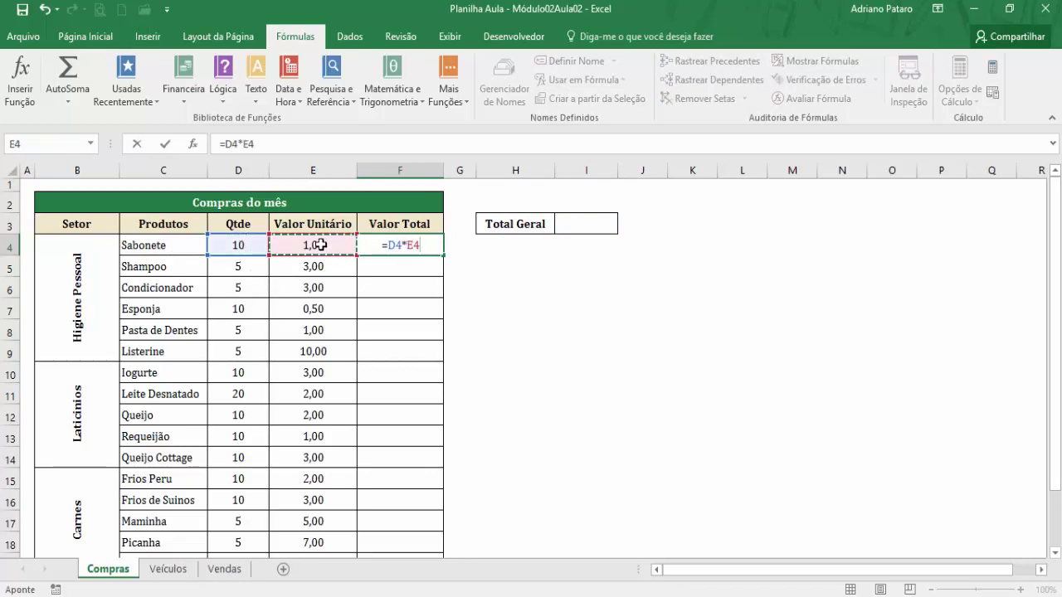
{"action": "key", "text": "Return"}
{"action": "left_click", "coordinate": [407, 252]}
{"action": "left_click_drag", "start_coordinate": [443, 255], "coordinate": [438, 516]}
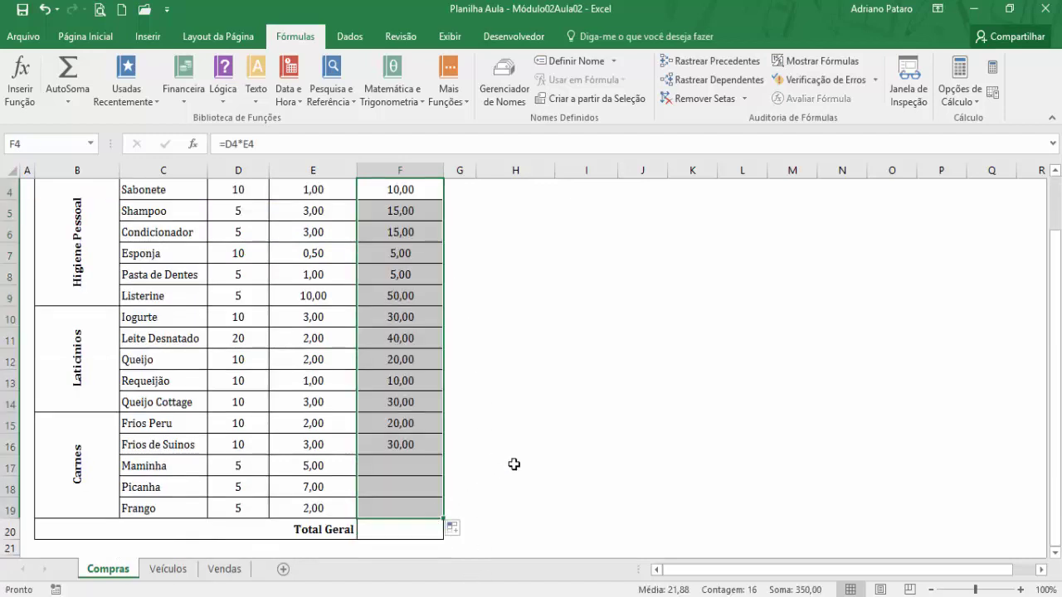
{"action": "scroll", "coordinate": [514, 462], "scroll_direction": "up", "scroll_amount": 1}
{"action": "left_click", "coordinate": [419, 245]}
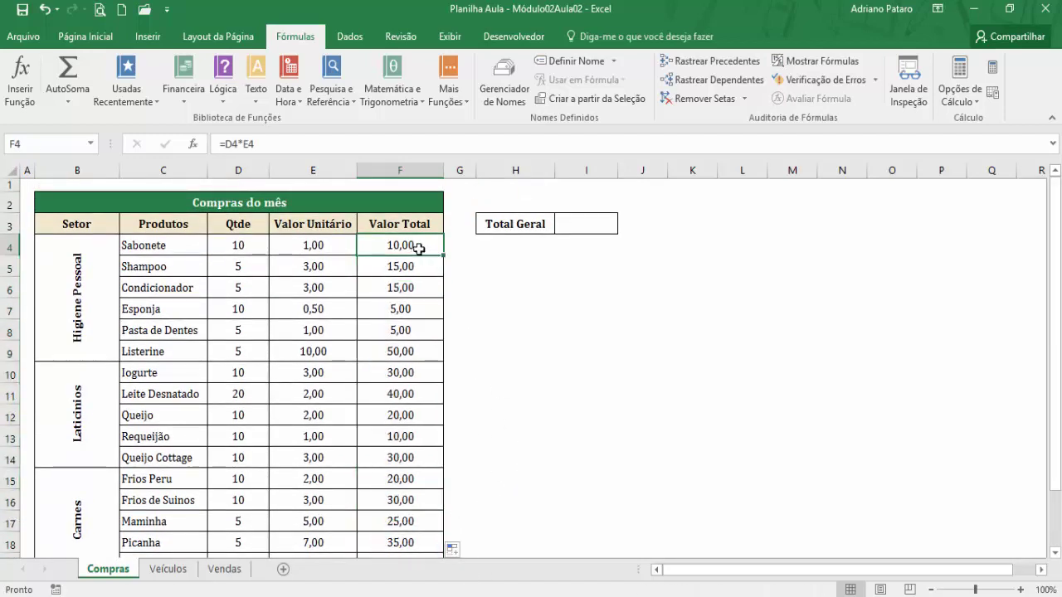
{"action": "left_click_drag", "start_coordinate": [249, 248], "coordinate": [332, 247]}
{"action": "left_click", "coordinate": [377, 247]}
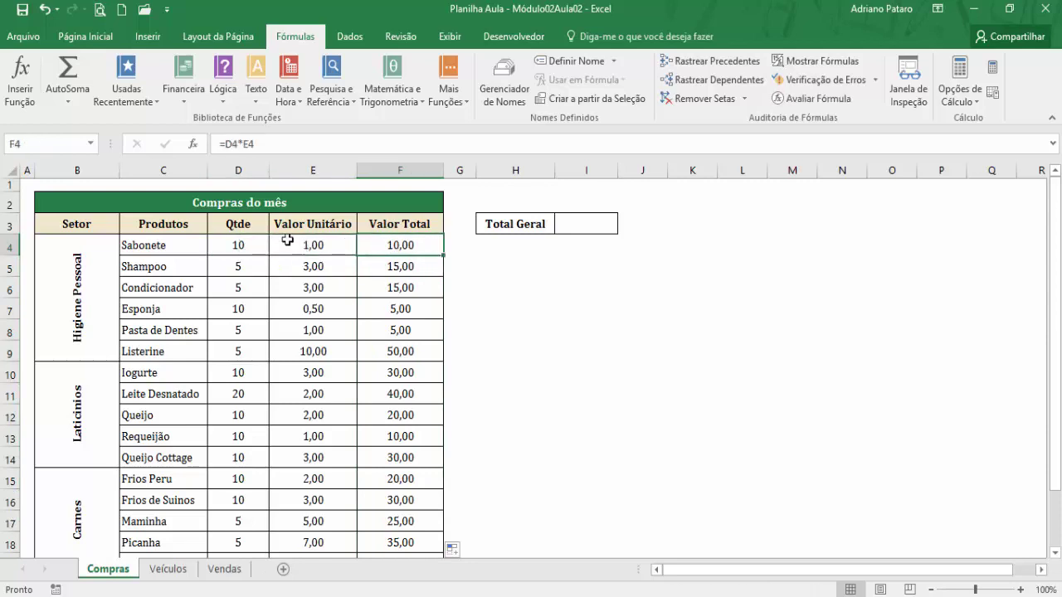
- Add a SOMA formula over F4:F19 in the Total Geral cell F20
{"action": "scroll", "coordinate": [403, 316], "scroll_direction": "down", "scroll_amount": 3}
{"action": "left_click", "coordinate": [411, 399]}
{"action": "left_click", "coordinate": [78, 70]}
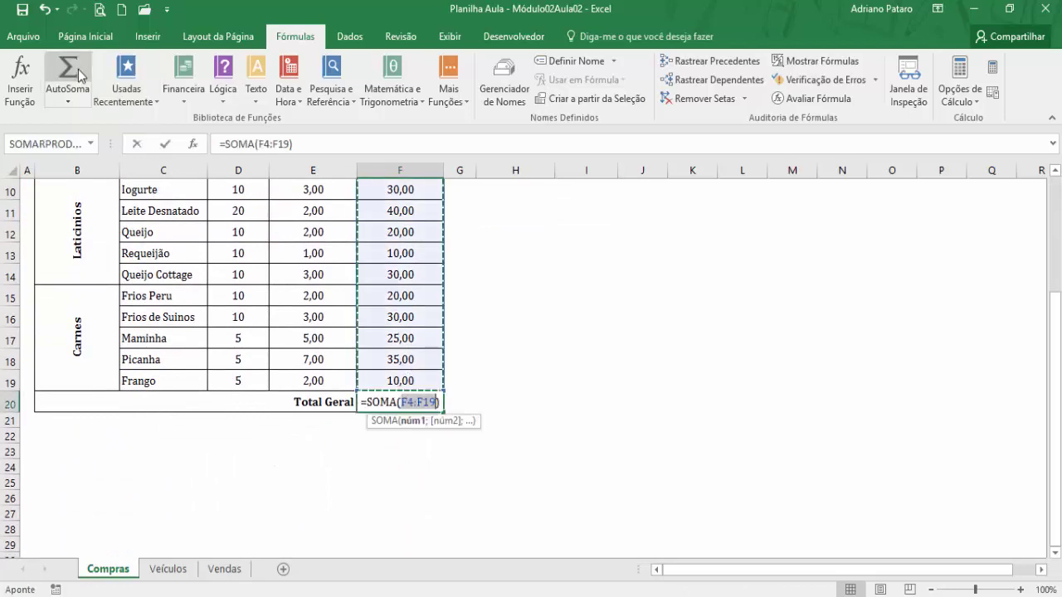
{"action": "key", "text": "Return"}
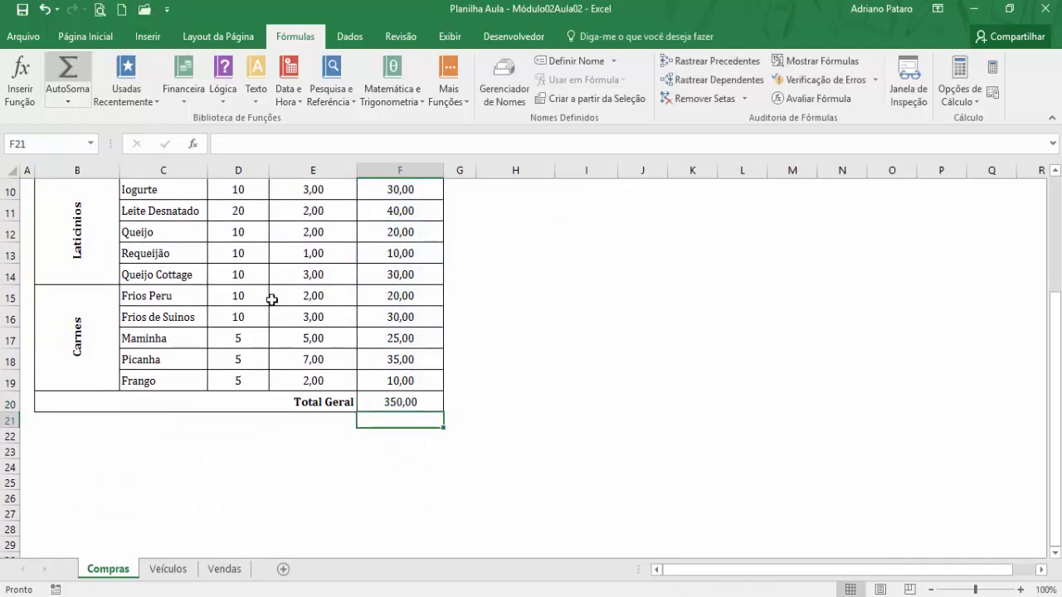
{"action": "left_click", "coordinate": [402, 403]}
{"action": "scroll", "coordinate": [514, 479], "scroll_direction": "up", "scroll_amount": 3}
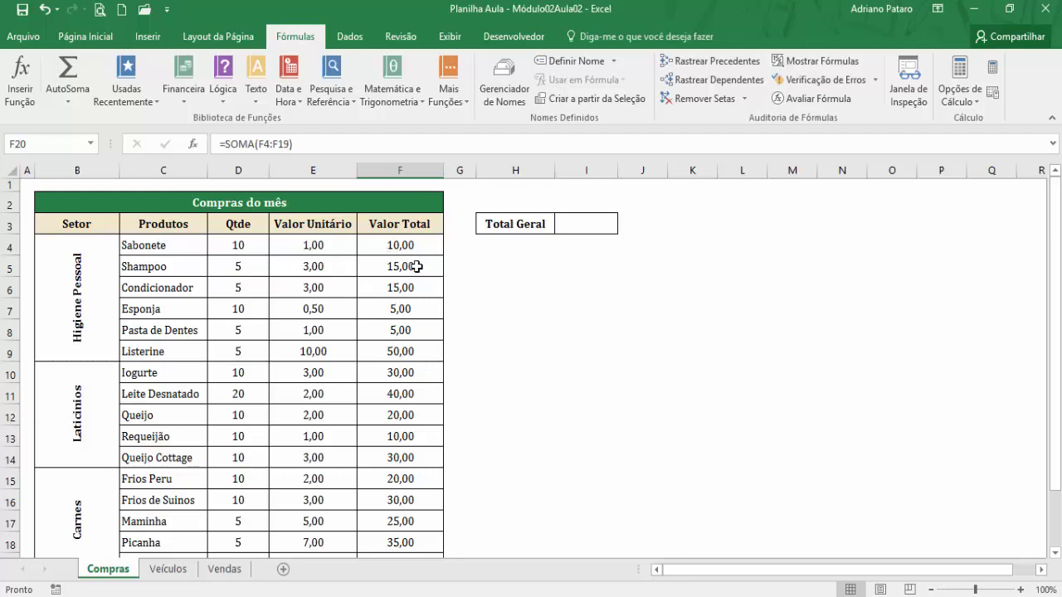
- Examine the Qtde and Valor Unitário values in D4:E19 and the Total Geral formula in F20
{"action": "left_click", "coordinate": [589, 223]}
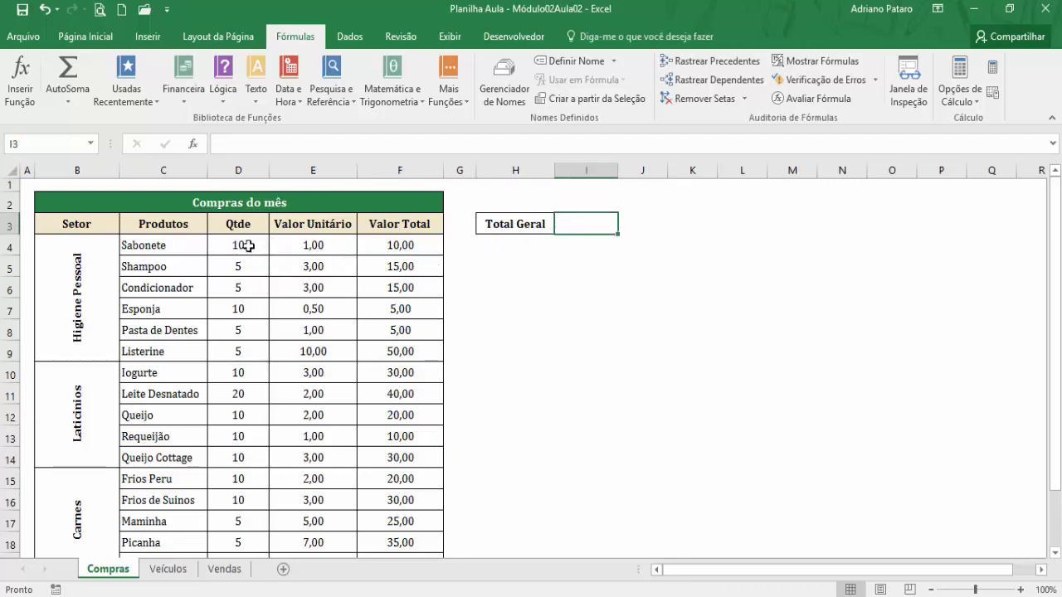
{"action": "left_click_drag", "start_coordinate": [248, 245], "coordinate": [296, 240]}
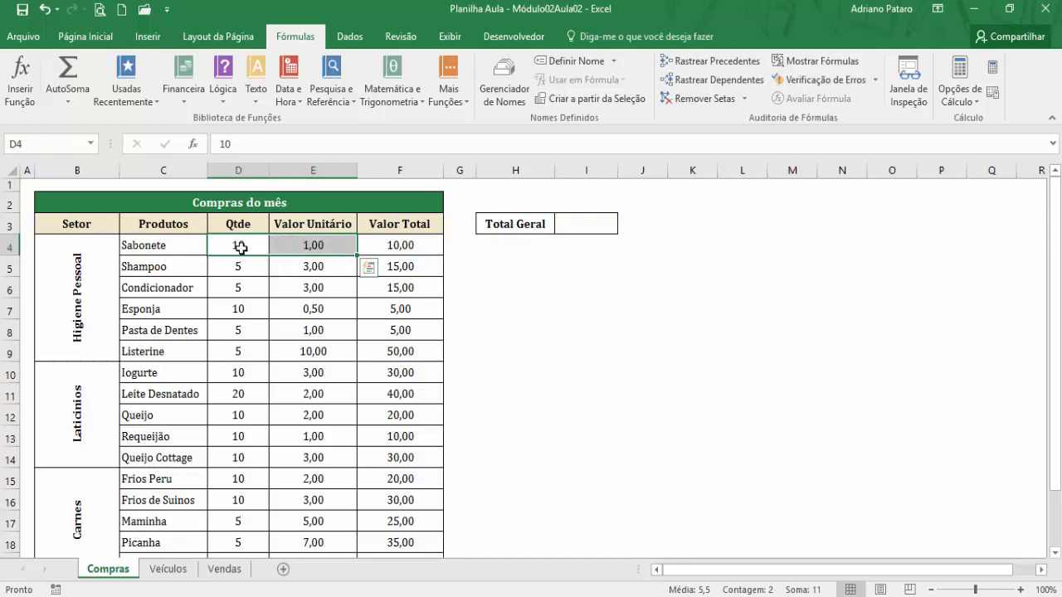
{"action": "left_click", "coordinate": [240, 248]}
{"action": "left_click", "coordinate": [304, 244]}
{"action": "left_click", "coordinate": [242, 248]}
{"action": "left_click_drag", "start_coordinate": [259, 250], "coordinate": [315, 505]}
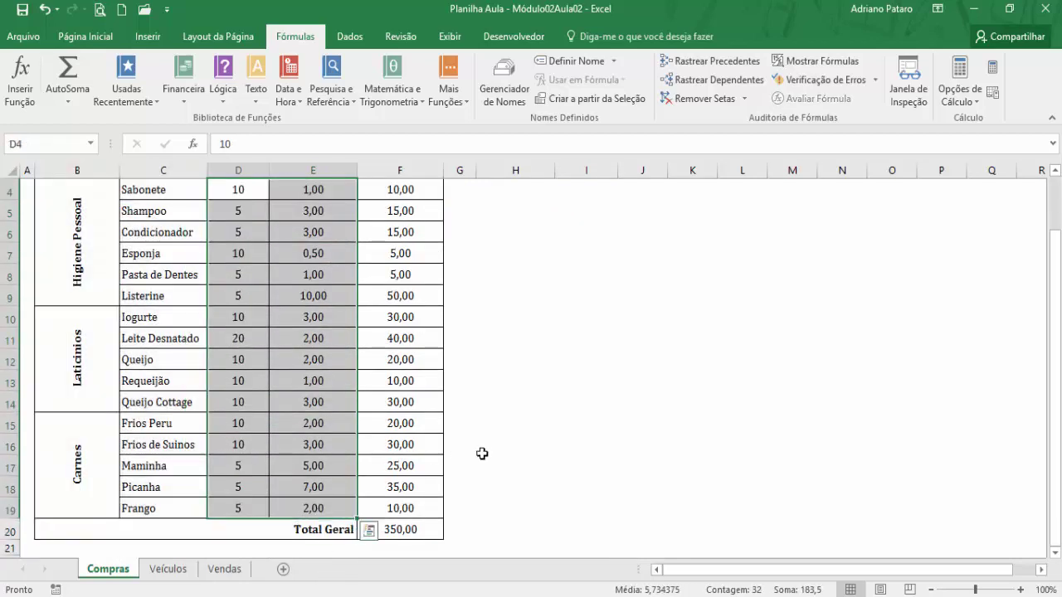
{"action": "scroll", "coordinate": [482, 453], "scroll_direction": "down", "scroll_amount": 3}
{"action": "left_click", "coordinate": [419, 339]}
{"action": "scroll", "coordinate": [497, 462], "scroll_direction": "up", "scroll_amount": 4}
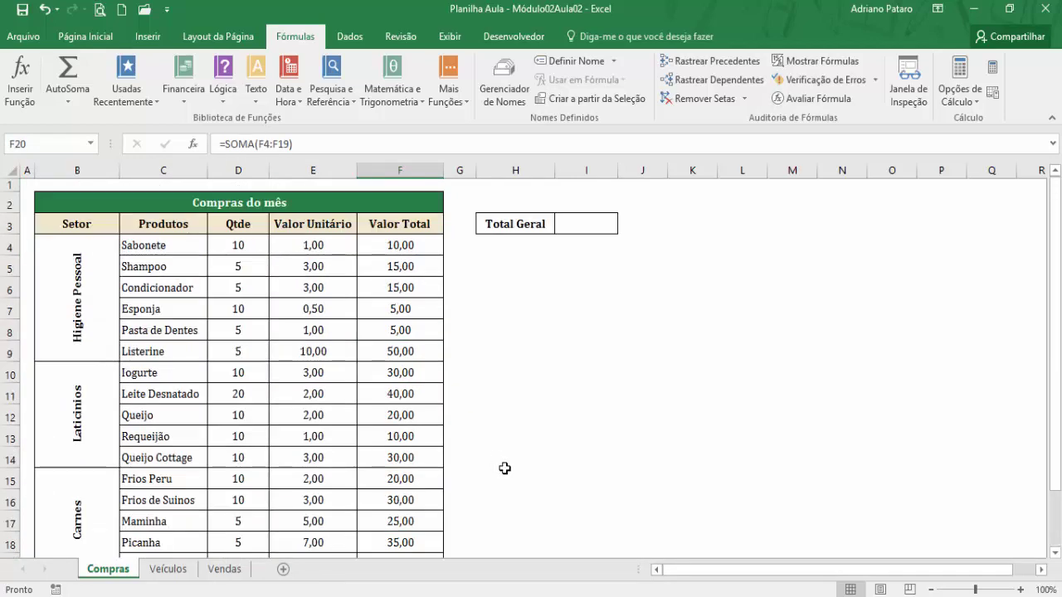
- Insert the SOMARPRODUTO function in the Total Geral cell I3 and move its arguments dialog closer to the table
{"action": "left_click", "coordinate": [589, 226]}
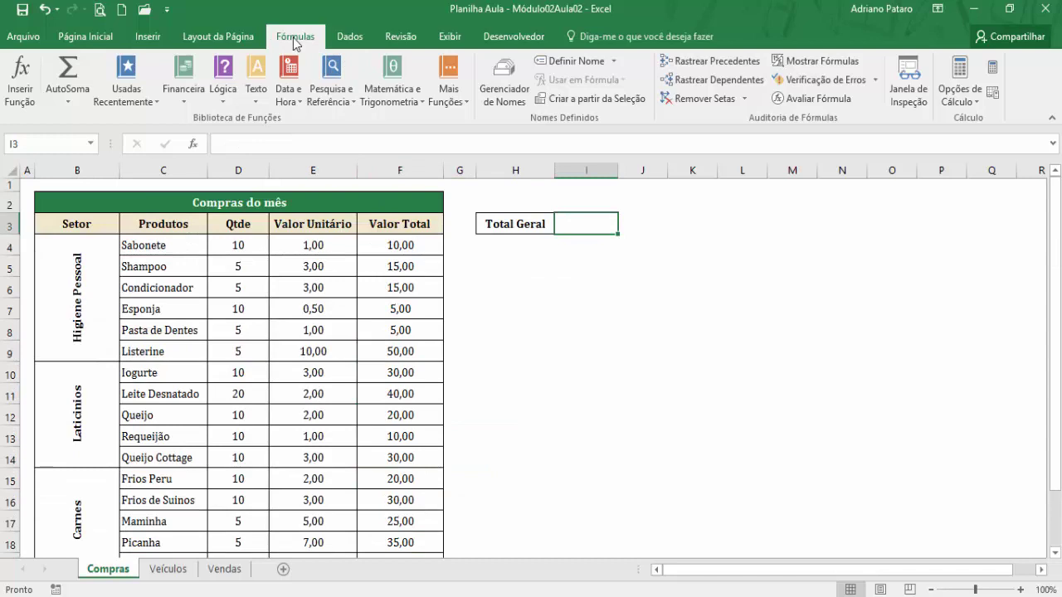
{"action": "left_click", "coordinate": [405, 93]}
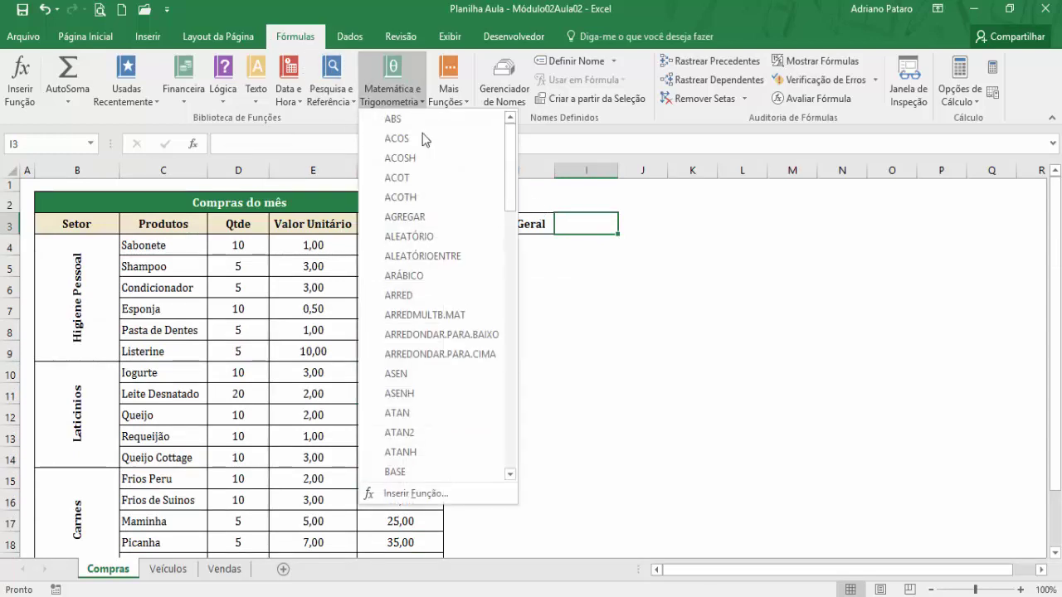
{"action": "left_click_drag", "start_coordinate": [510, 207], "coordinate": [525, 446]}
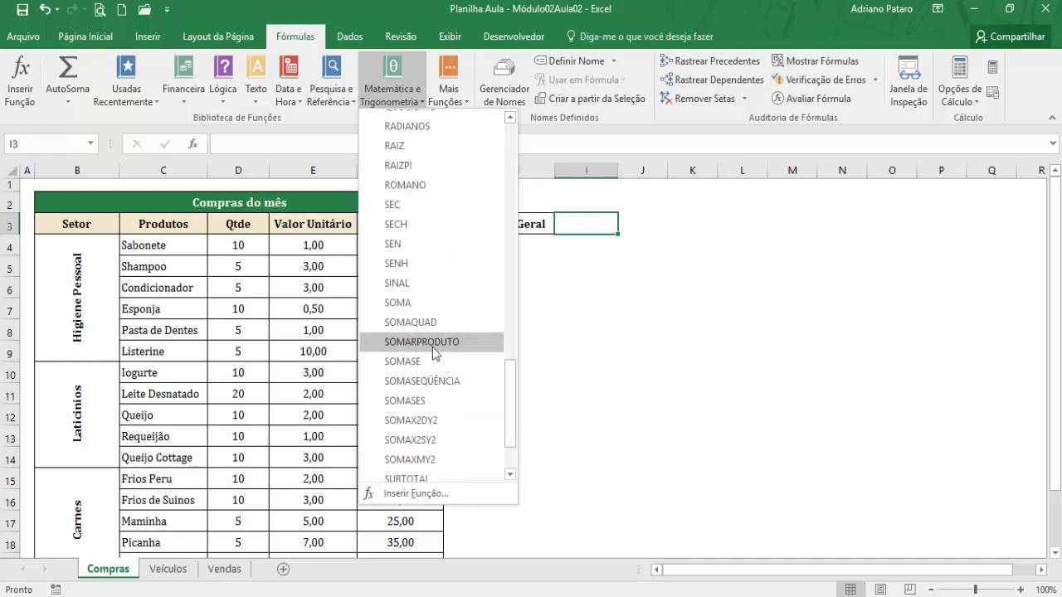
{"action": "left_click", "coordinate": [419, 341]}
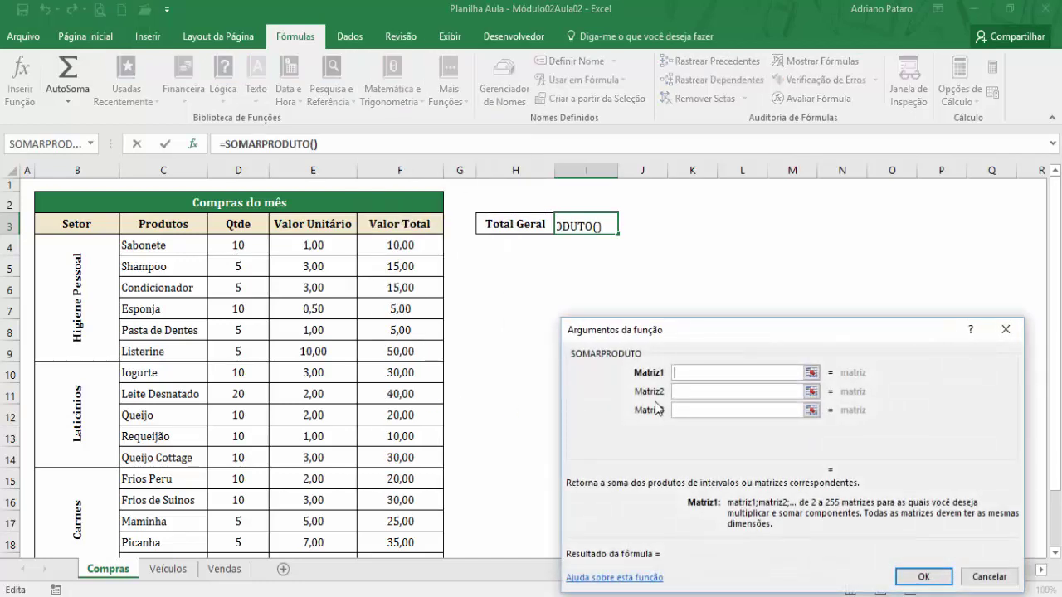
{"action": "left_click_drag", "start_coordinate": [722, 334], "coordinate": [631, 276]}
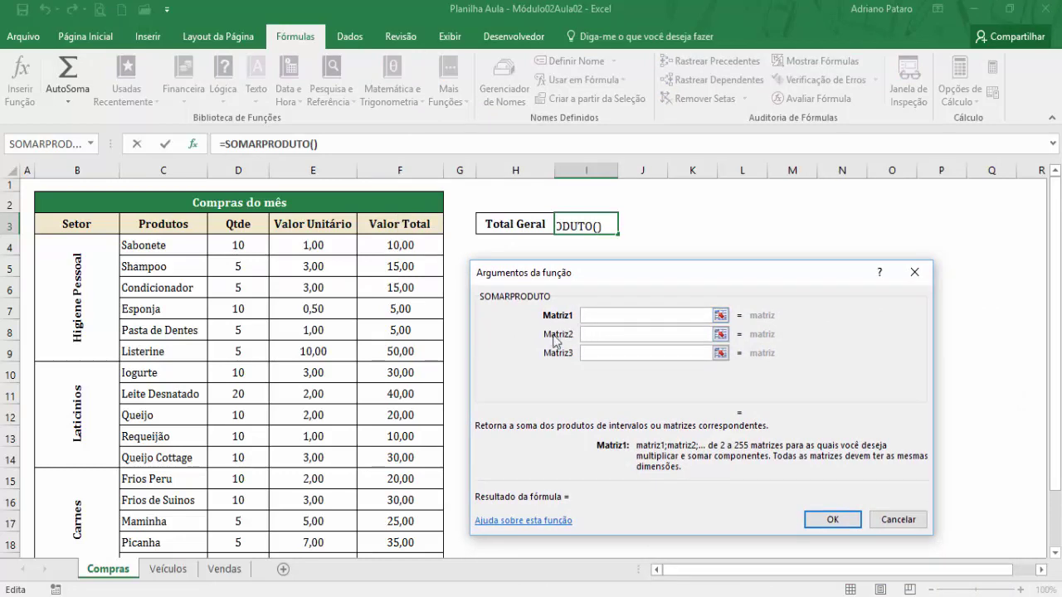
- Expand the SOMARPRODUTO argument list and look through the available array fields down to Matriz255
{"action": "left_click", "coordinate": [606, 354]}
{"action": "left_click", "coordinate": [606, 372]}
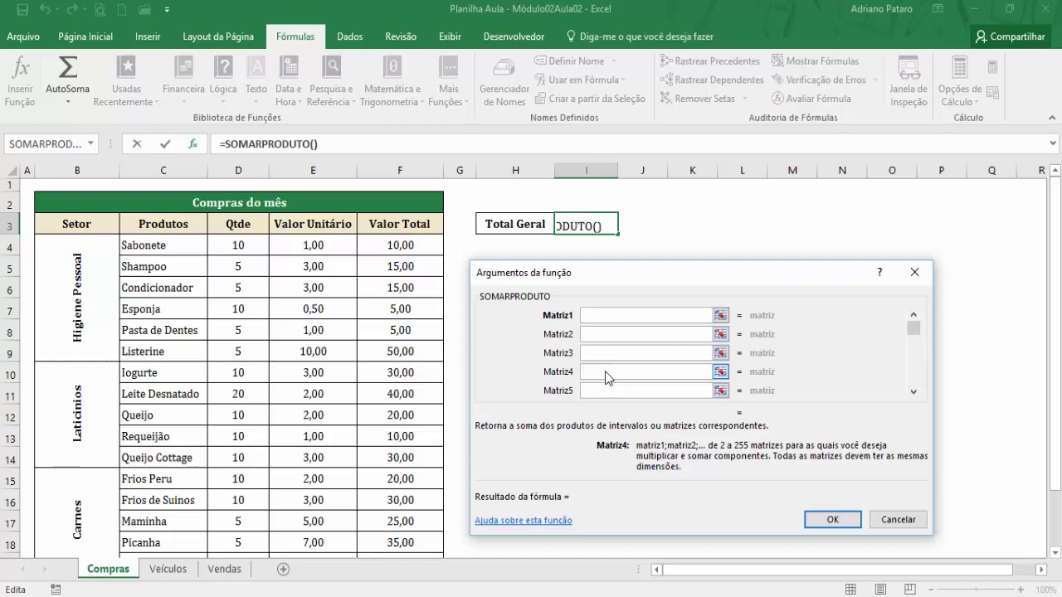
{"action": "left_click", "coordinate": [610, 391]}
{"action": "left_click_drag", "start_coordinate": [914, 329], "coordinate": [918, 386]}
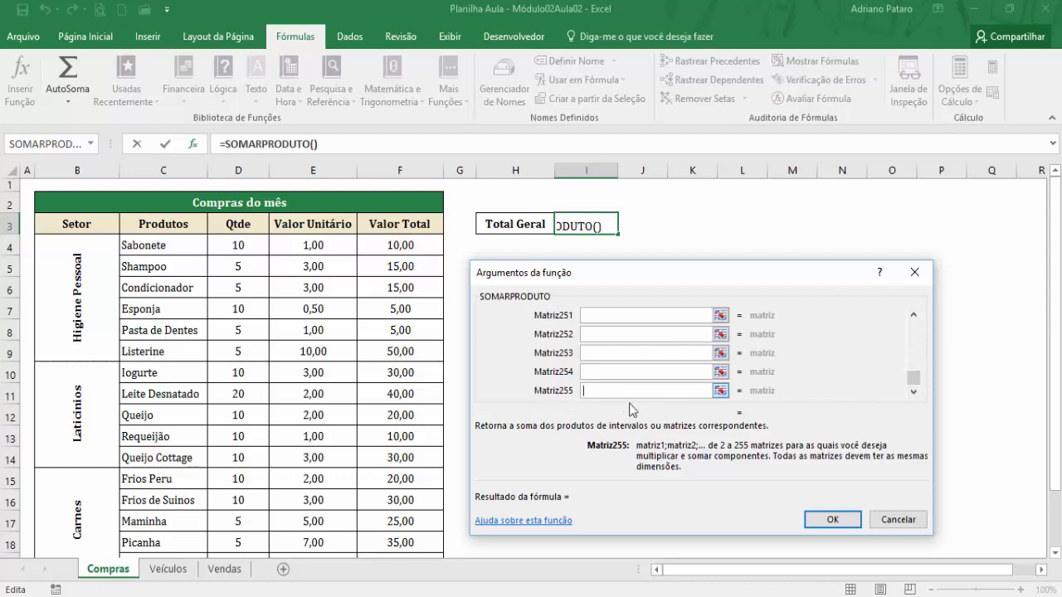
{"action": "left_click_drag", "start_coordinate": [916, 386], "coordinate": [913, 327]}
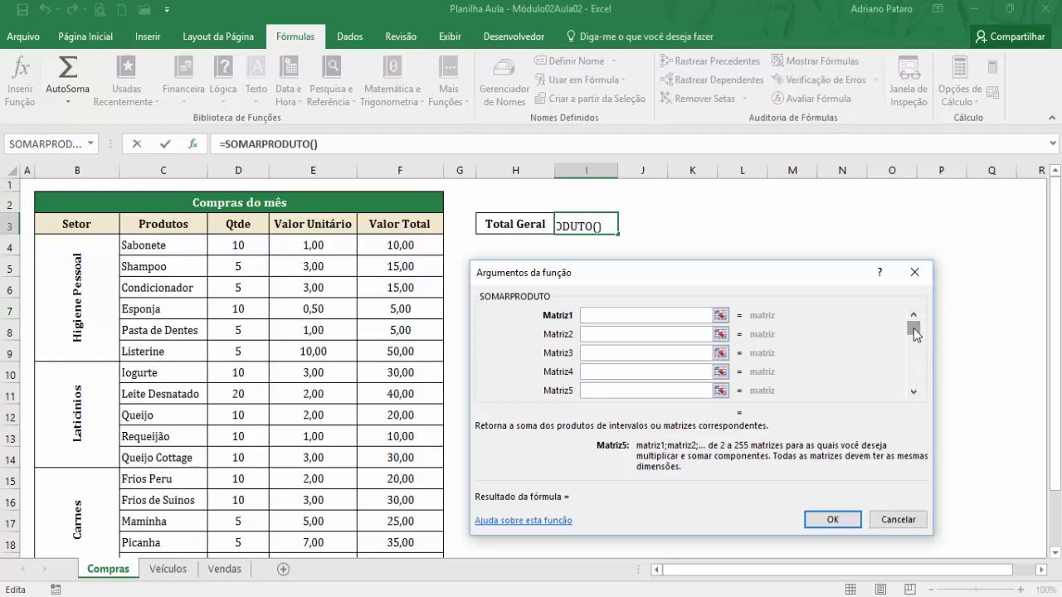
- Set Matriz1 to D4:D19 and Matriz2 to E4:E19, then confirm the SOMARPRODUTO formula
{"action": "left_click_drag", "start_coordinate": [705, 283], "coordinate": [815, 286]}
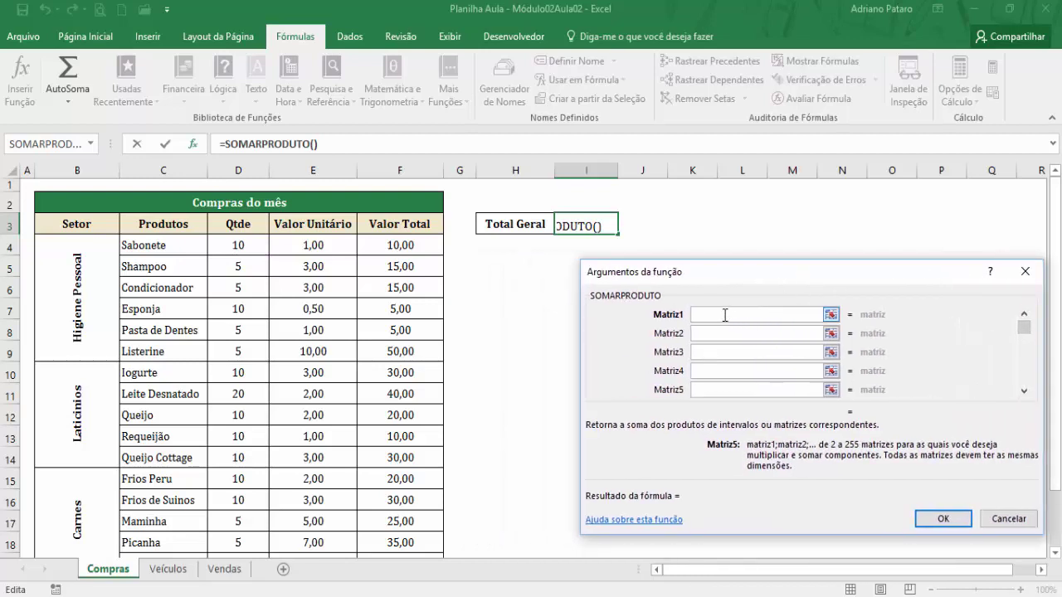
{"action": "left_click_drag", "start_coordinate": [246, 244], "coordinate": [240, 508]}
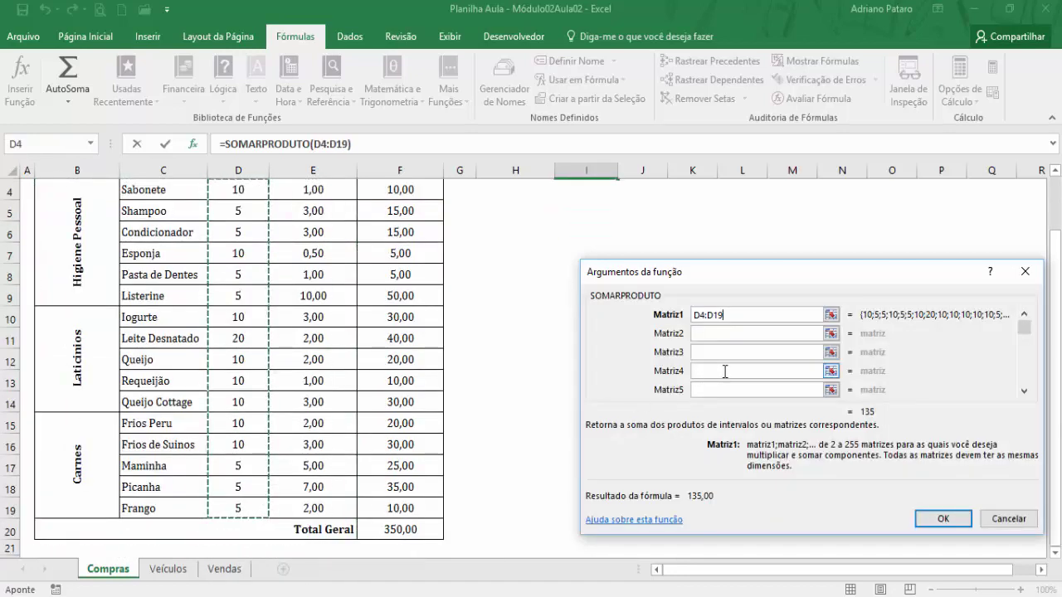
{"action": "left_click_drag", "start_coordinate": [788, 277], "coordinate": [694, 289]}
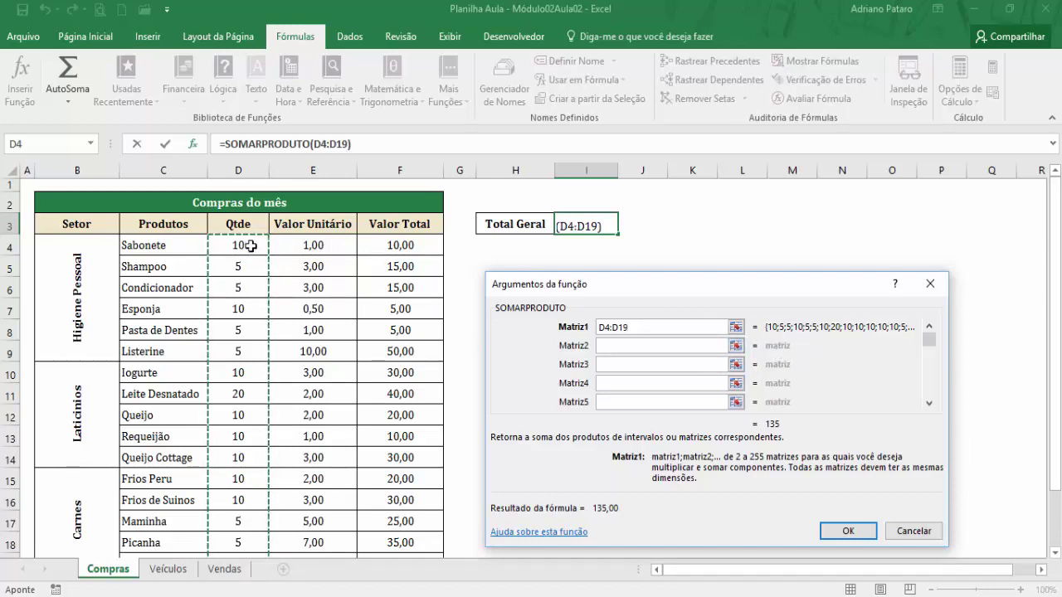
{"action": "left_click", "coordinate": [620, 346]}
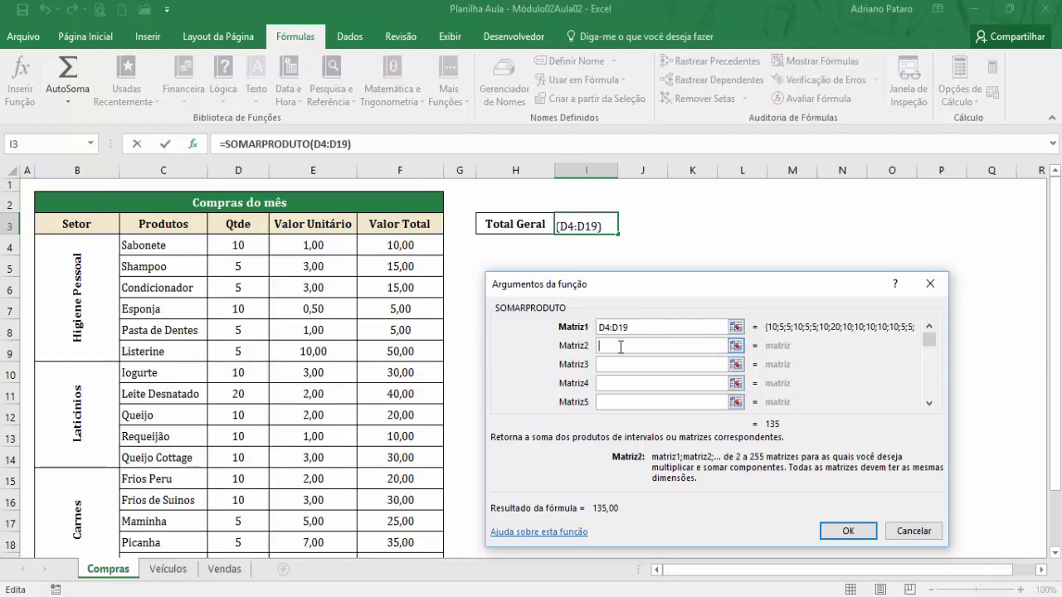
{"action": "left_click_drag", "start_coordinate": [320, 245], "coordinate": [313, 509]}
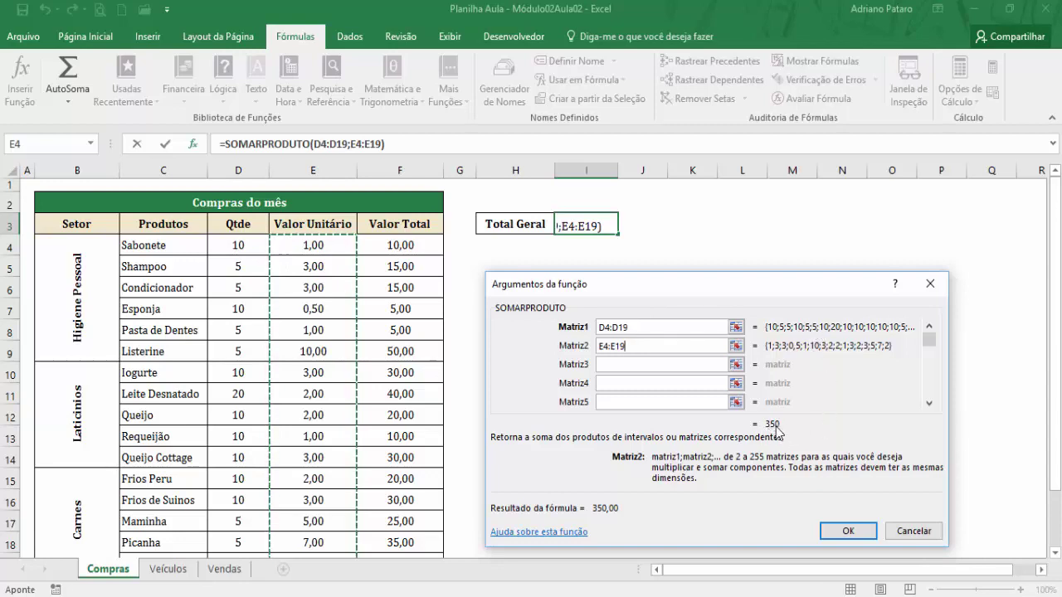
{"action": "scroll", "coordinate": [424, 465], "scroll_direction": "down", "scroll_amount": 3}
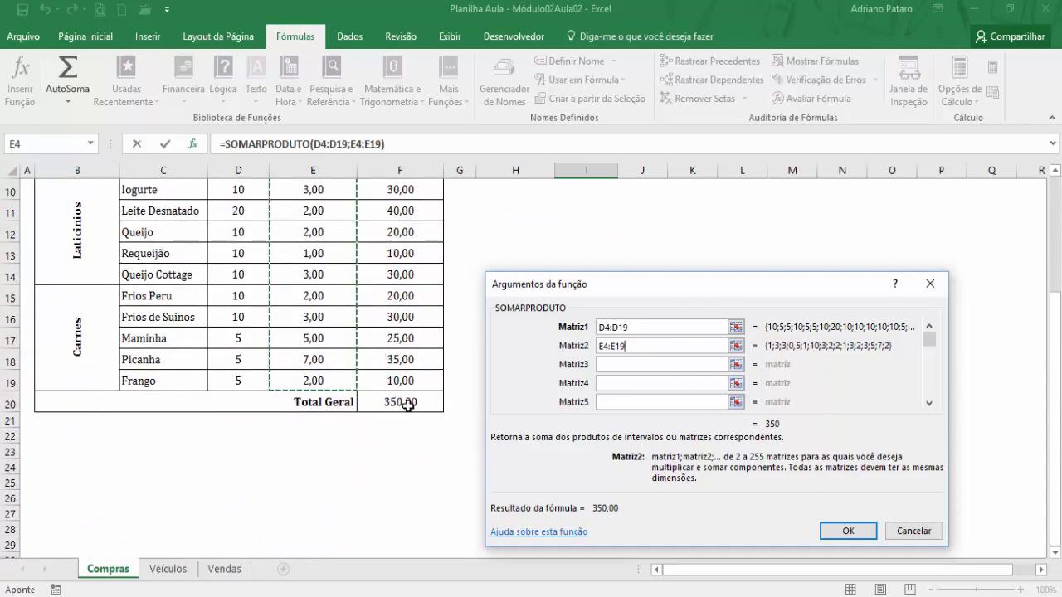
{"action": "scroll", "coordinate": [346, 376], "scroll_direction": "up", "scroll_amount": 3}
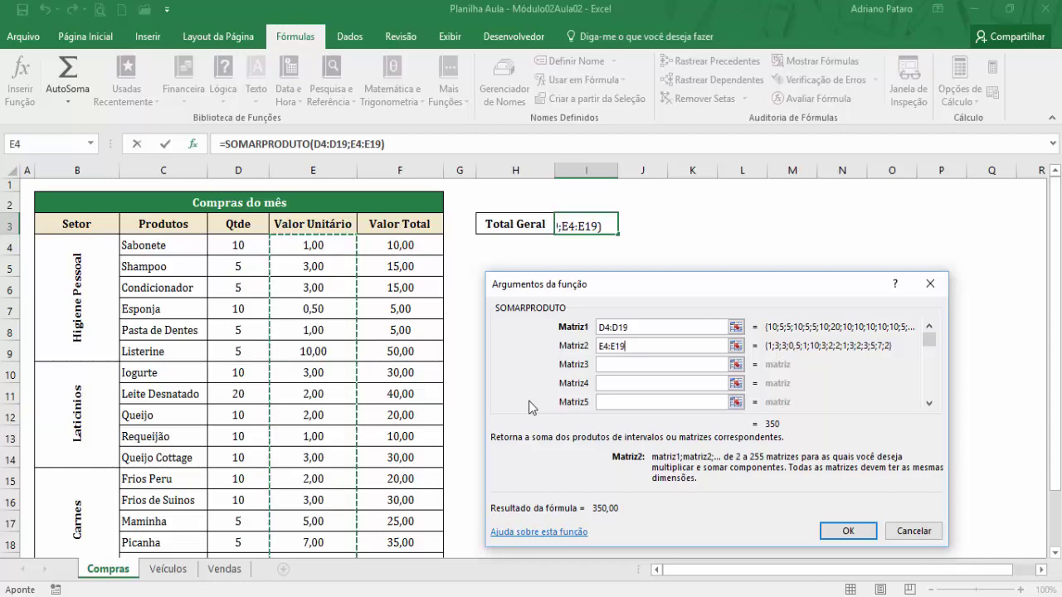
{"action": "left_click", "coordinate": [853, 532]}
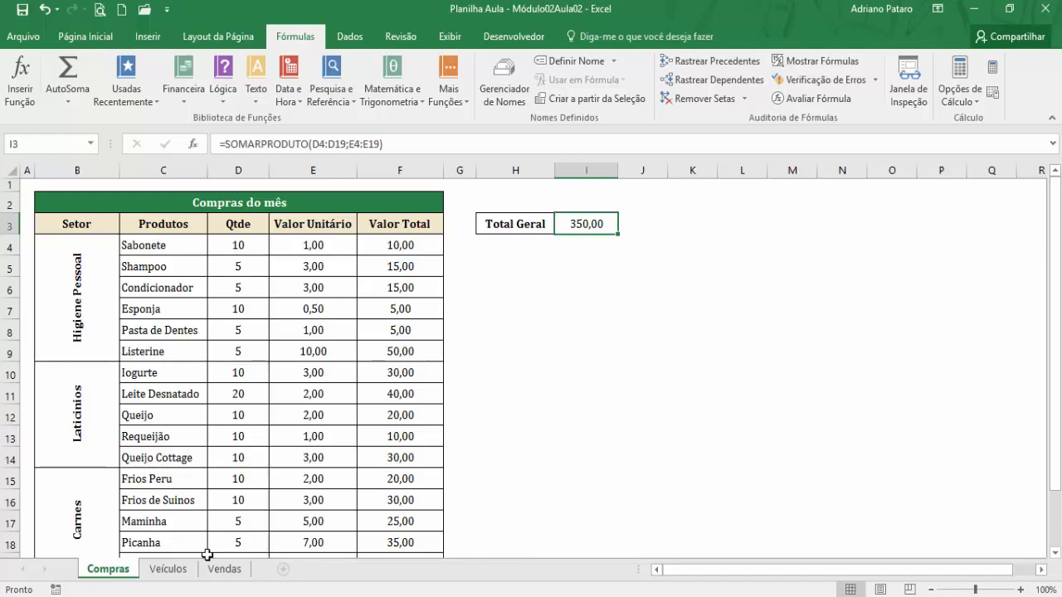
- Switch to the Veículos sheet and examine the Fabricante entries in B3:B11 and the Quantidade Vendida values in D3:D11
{"action": "left_click", "coordinate": [170, 569]}
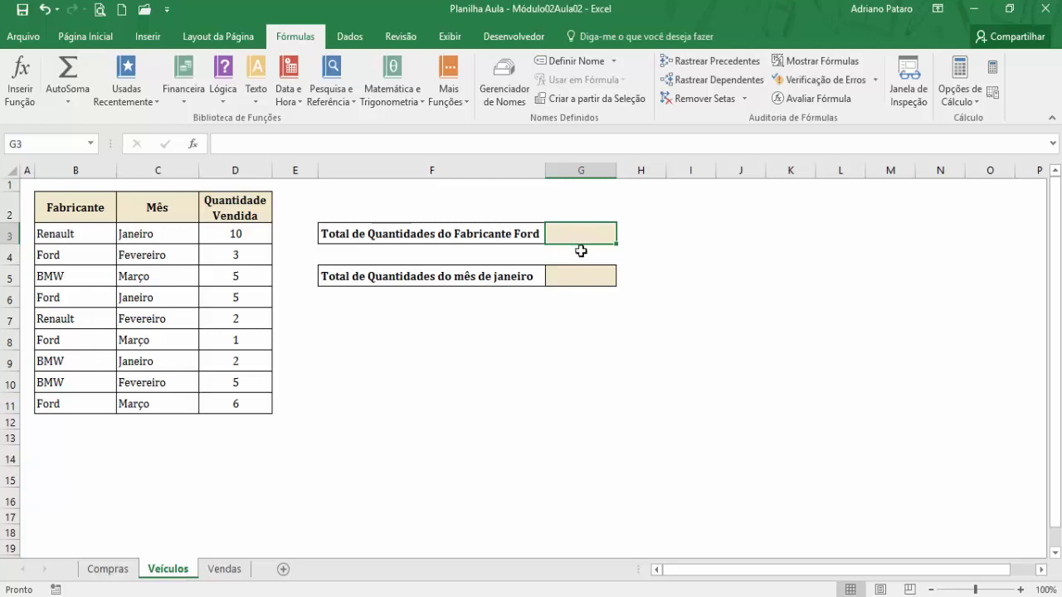
{"action": "left_click_drag", "start_coordinate": [238, 233], "coordinate": [235, 405]}
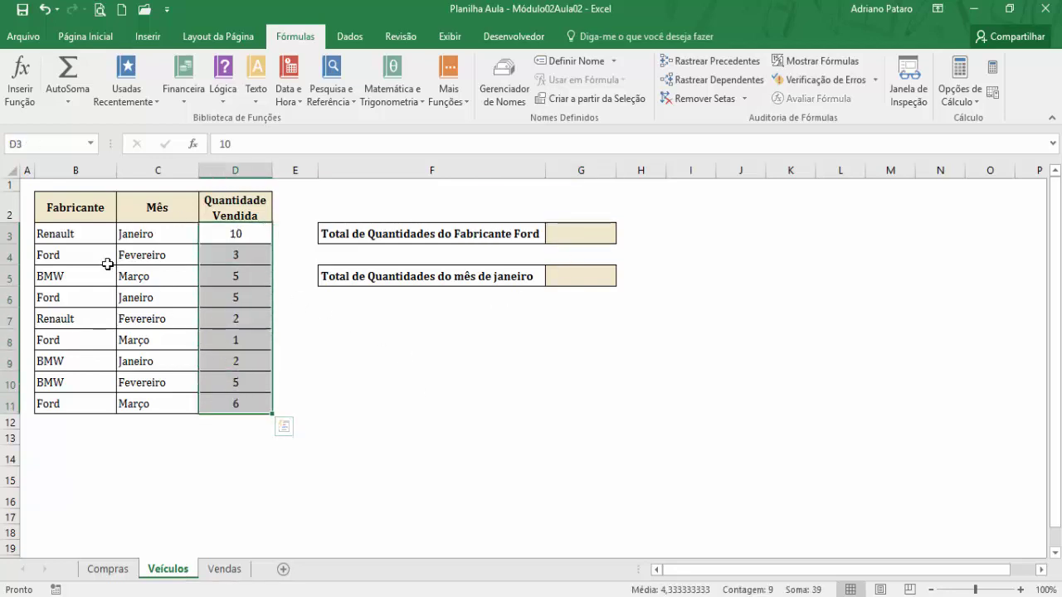
{"action": "left_click_drag", "start_coordinate": [78, 235], "coordinate": [84, 397]}
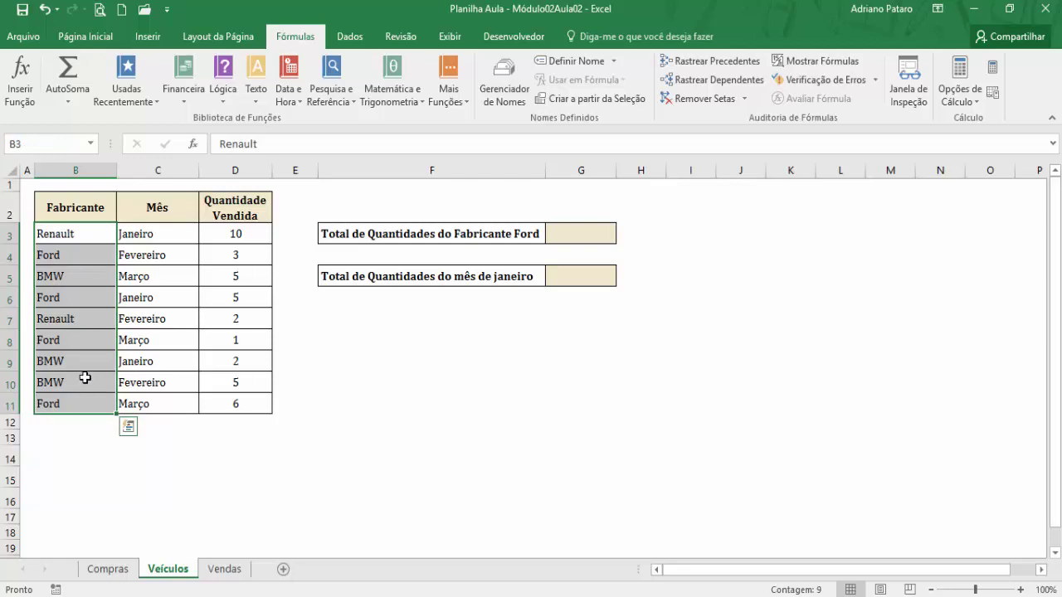
{"action": "left_click_drag", "start_coordinate": [76, 233], "coordinate": [69, 400]}
{"action": "left_click", "coordinate": [52, 401]}
{"action": "left_click_drag", "start_coordinate": [236, 234], "coordinate": [246, 405]}
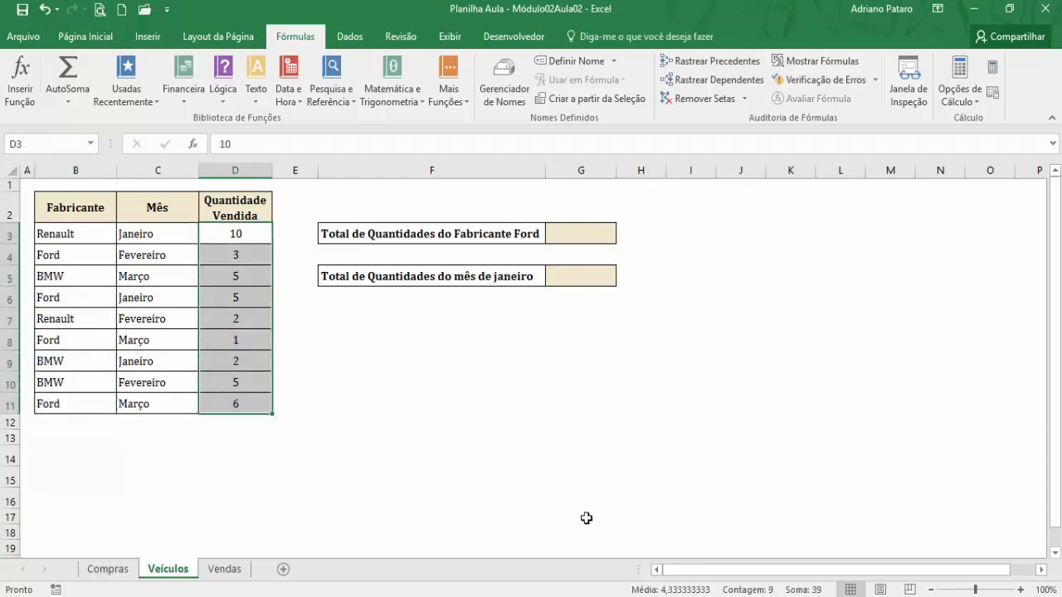
- Insert the SOMARPRODUTO function in G3 for the Ford total and move its arguments dialog clear of the result cells
{"action": "left_click", "coordinate": [581, 244]}
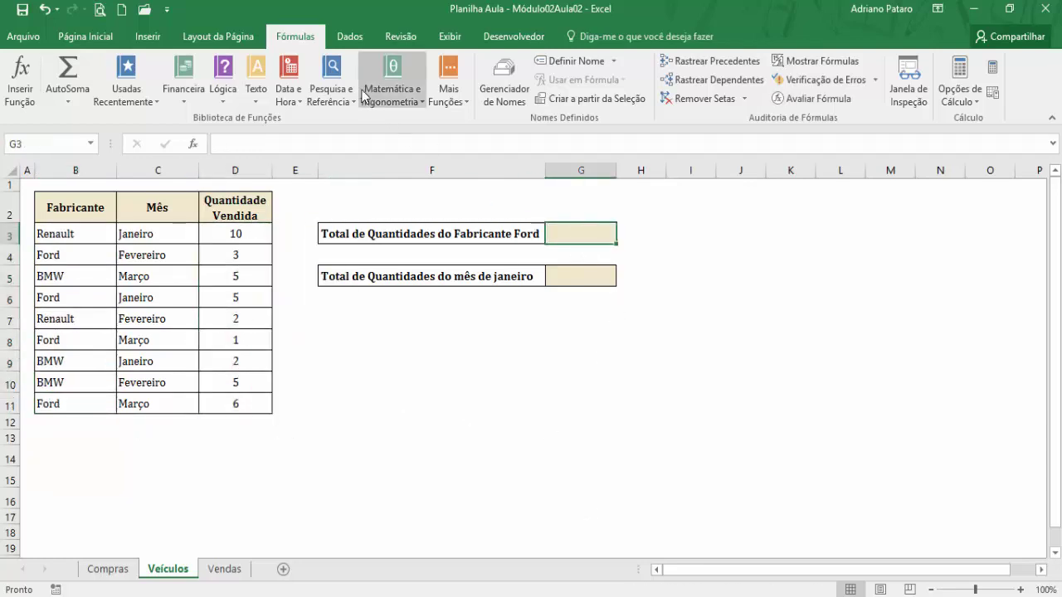
{"action": "left_click", "coordinate": [406, 99]}
{"action": "scroll", "coordinate": [496, 390], "scroll_direction": "down", "scroll_amount": 15}
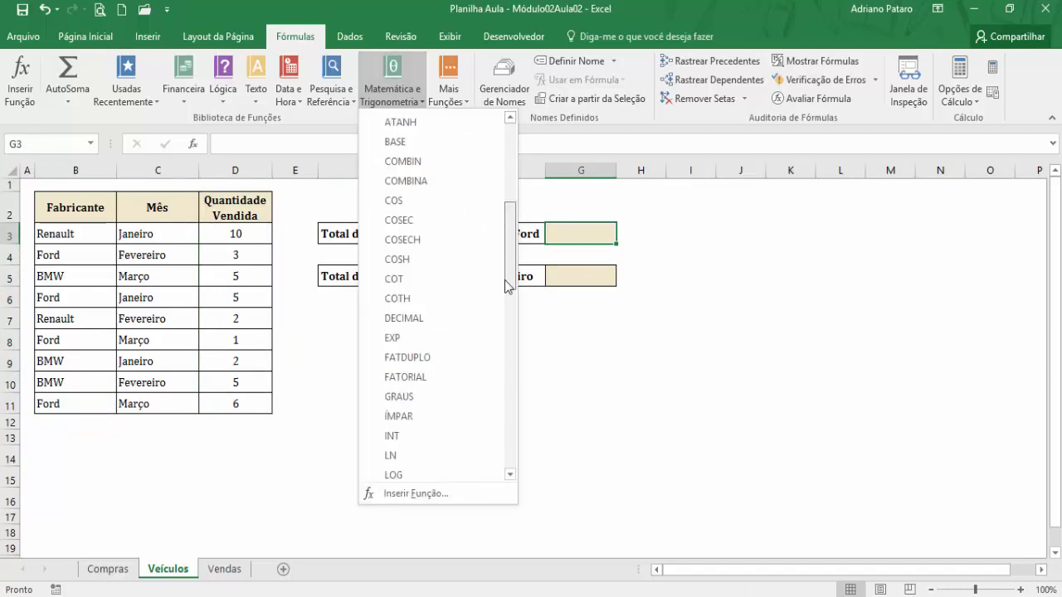
{"action": "scroll", "coordinate": [497, 394], "scroll_direction": "down", "scroll_amount": 1}
{"action": "left_click_drag", "start_coordinate": [508, 389], "coordinate": [509, 426]}
{"action": "left_click", "coordinate": [465, 334]}
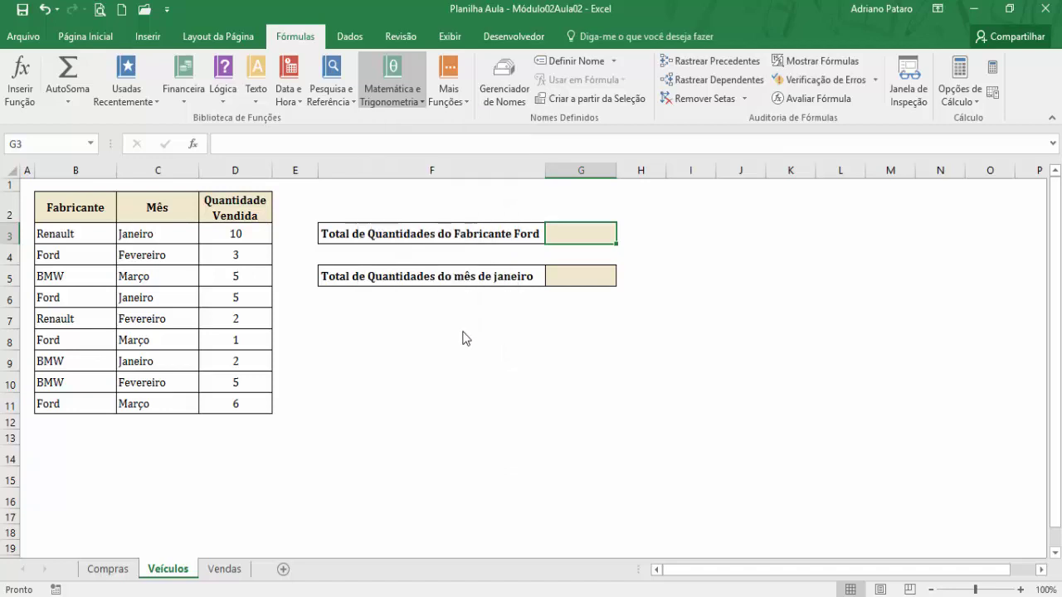
{"action": "left_click_drag", "start_coordinate": [705, 290], "coordinate": [711, 336]}
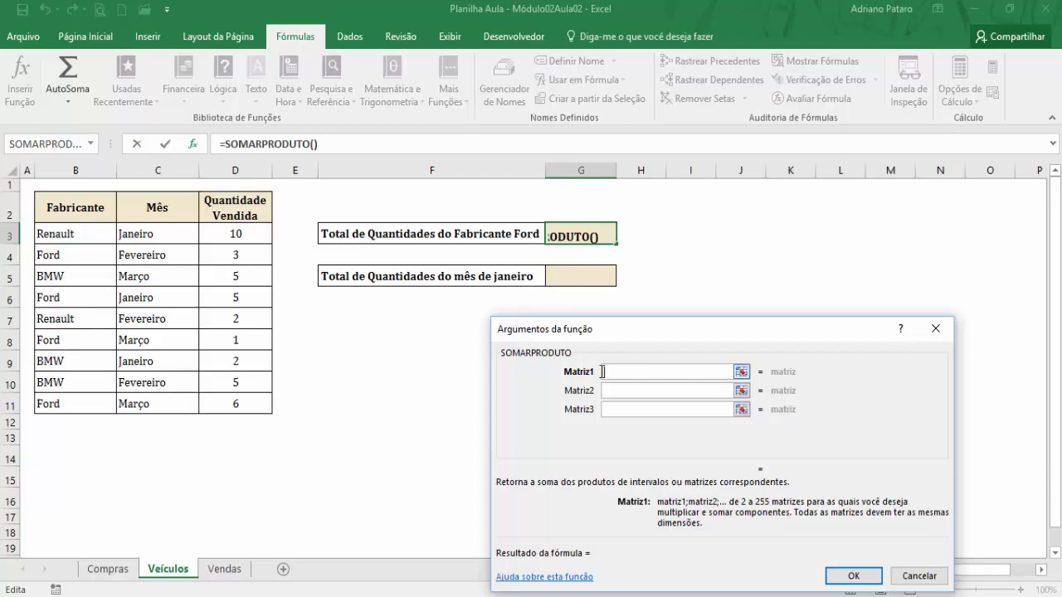
- Set Matriz1 to B3:B11="ford" and Matriz2 to the quantities D3:D11, shifting the arguments dialog closer to the table
{"action": "left_click_drag", "start_coordinate": [75, 236], "coordinate": [68, 403]}
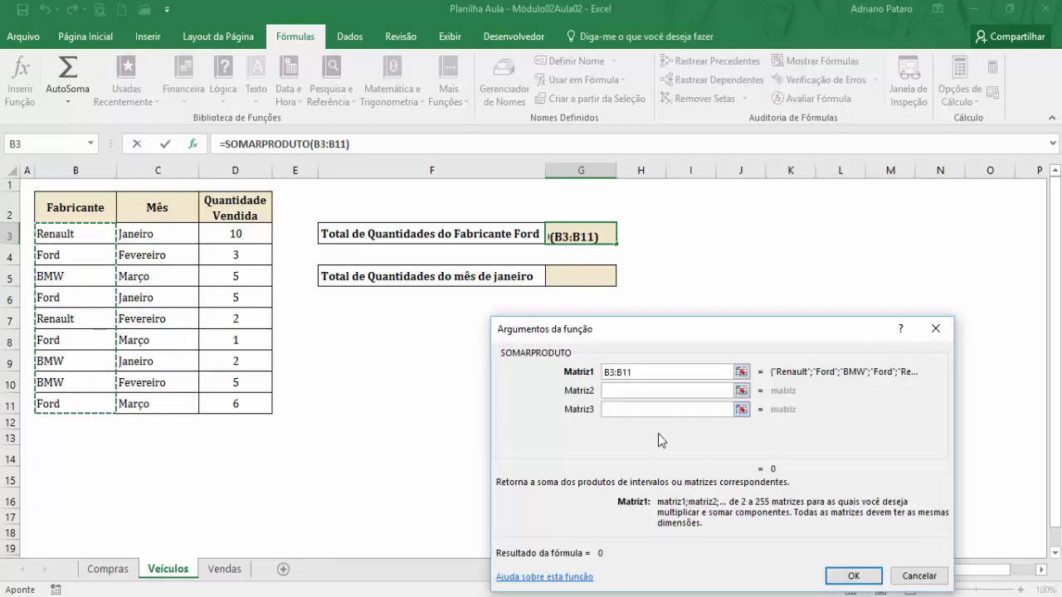
{"action": "type", "text": "=\"ford\""}
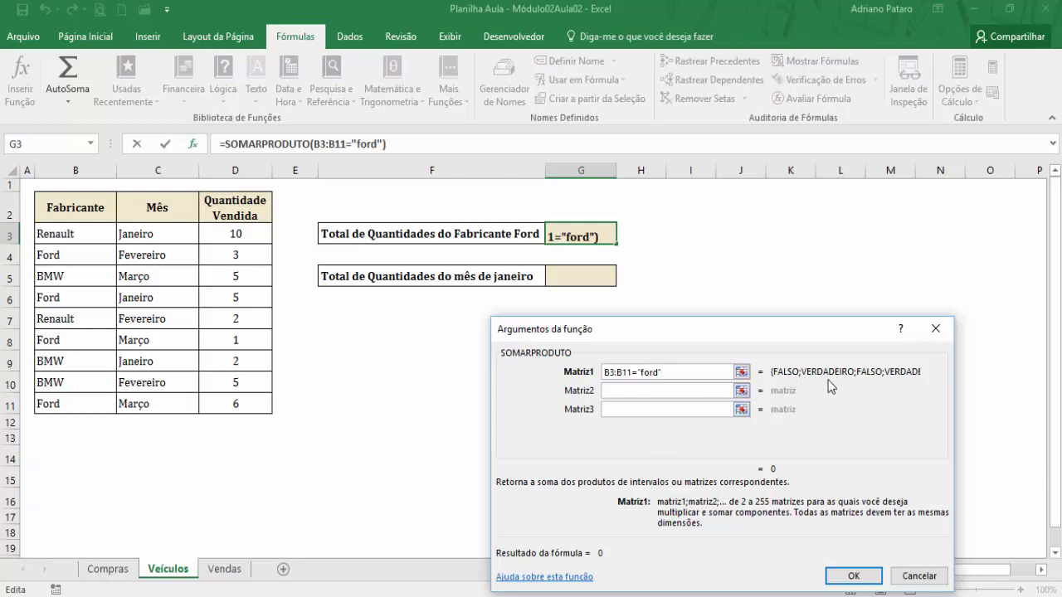
{"action": "left_click_drag", "start_coordinate": [797, 346], "coordinate": [676, 330]}
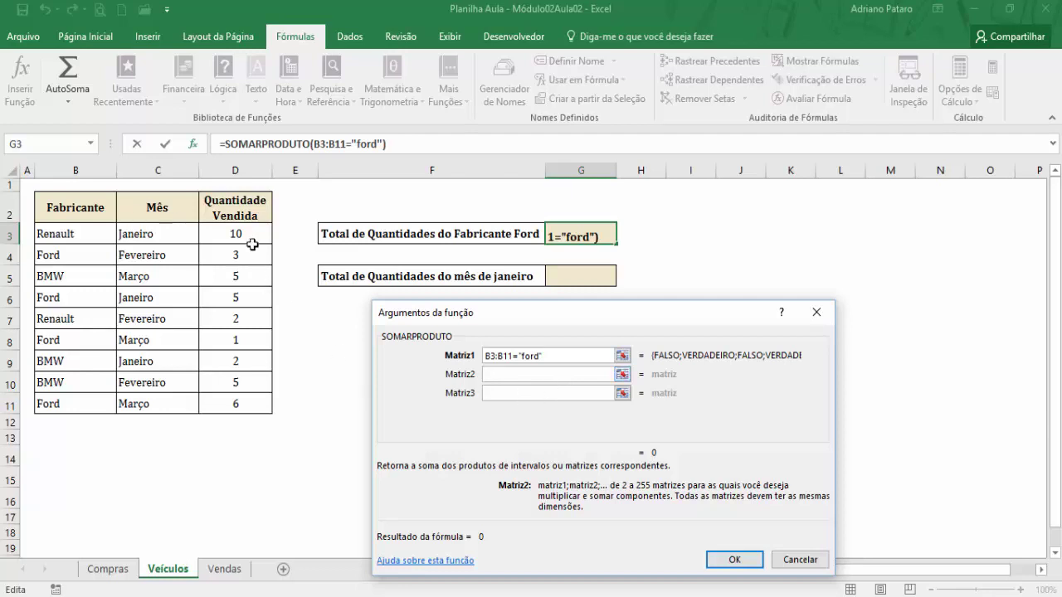
{"action": "left_click_drag", "start_coordinate": [243, 237], "coordinate": [248, 404]}
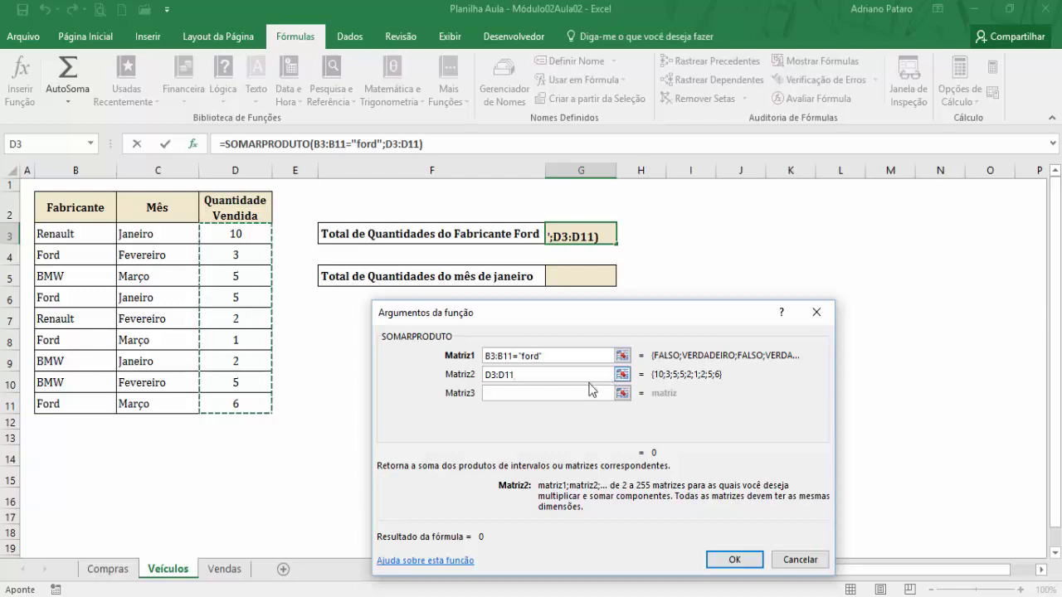
- Wrap the Matriz1 condition in the N function as N(B3:B11="ford") and confirm the formula in G3
{"action": "left_click", "coordinate": [486, 356]}
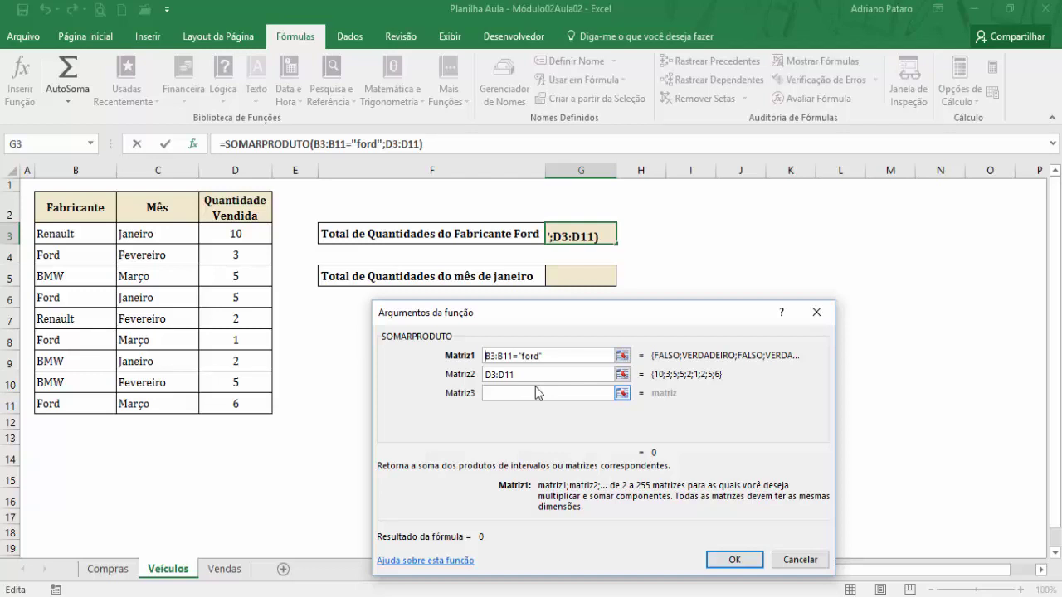
{"action": "type", "text": "N"}
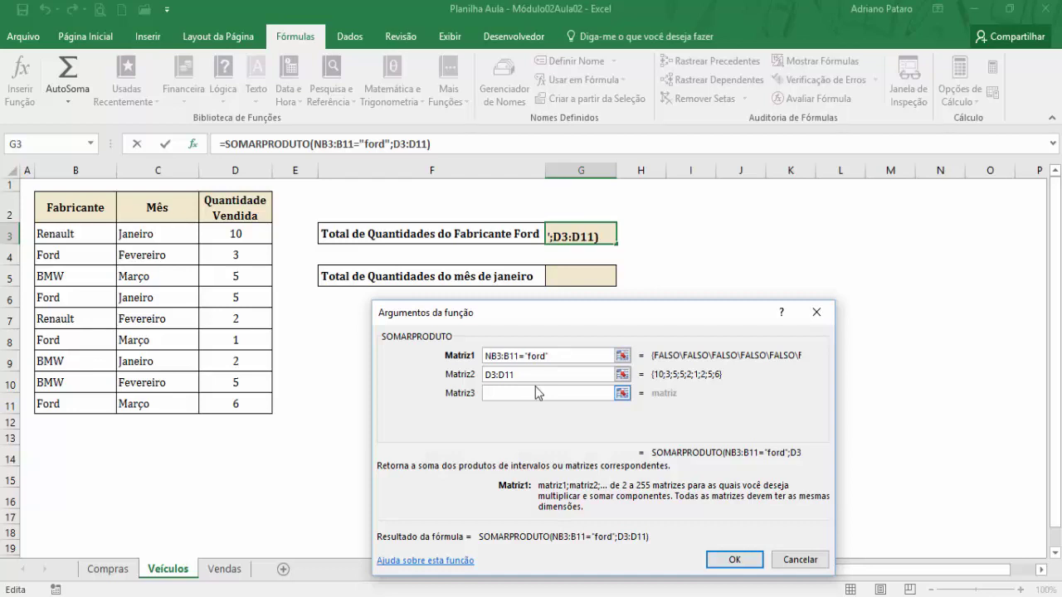
{"action": "type", "text": "("}
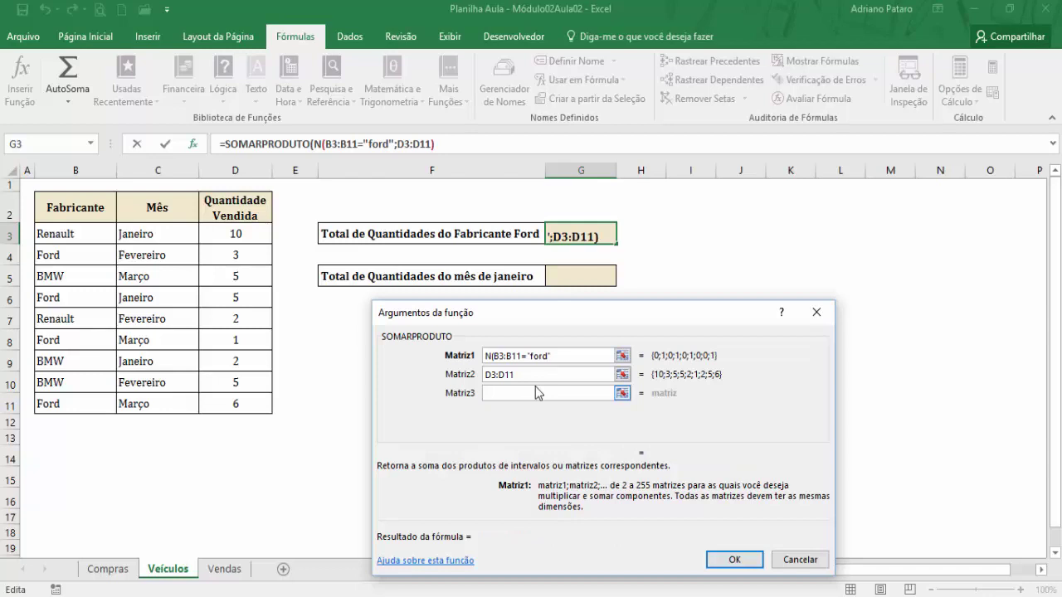
{"action": "left_click", "coordinate": [568, 355]}
{"action": "type", "text": ")"}
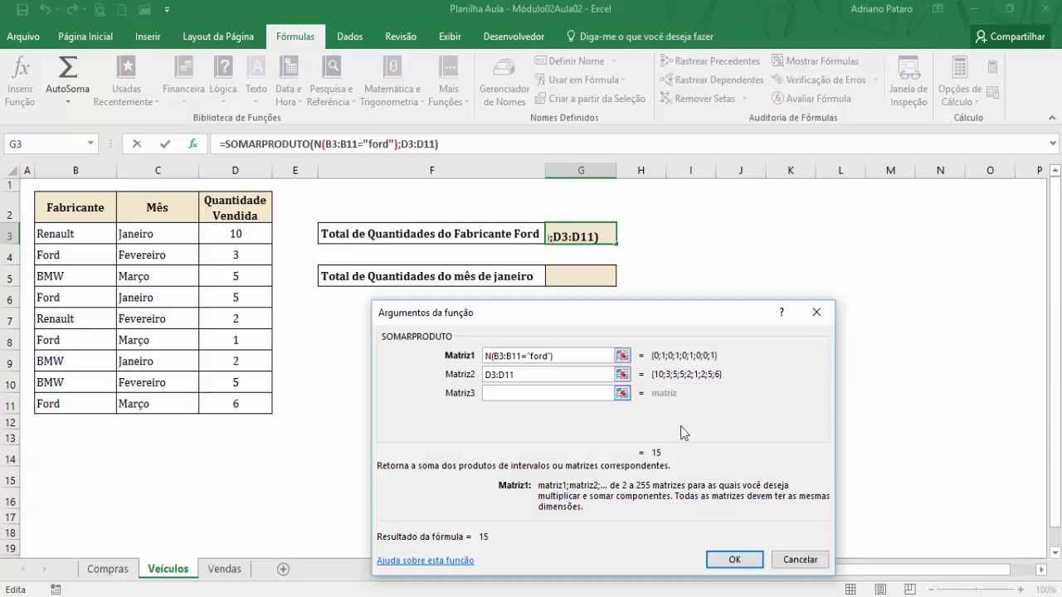
{"action": "left_click", "coordinate": [751, 561]}
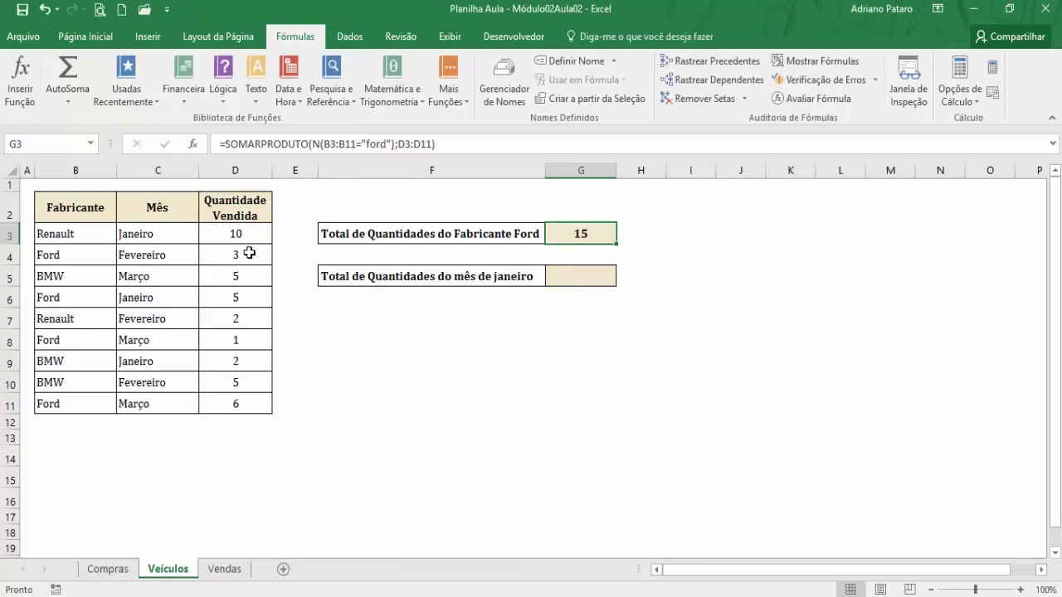
- Check the Ford quantities in column D against the total in G3 and review that formula's SOMARPRODUTO arguments
{"action": "left_click", "coordinate": [249, 253]}
{"action": "left_click", "coordinate": [240, 279]}
{"action": "left_click", "coordinate": [243, 299]}
{"action": "left_click", "coordinate": [241, 320]}
{"action": "left_click", "coordinate": [240, 341]}
{"action": "left_click", "coordinate": [239, 404]}
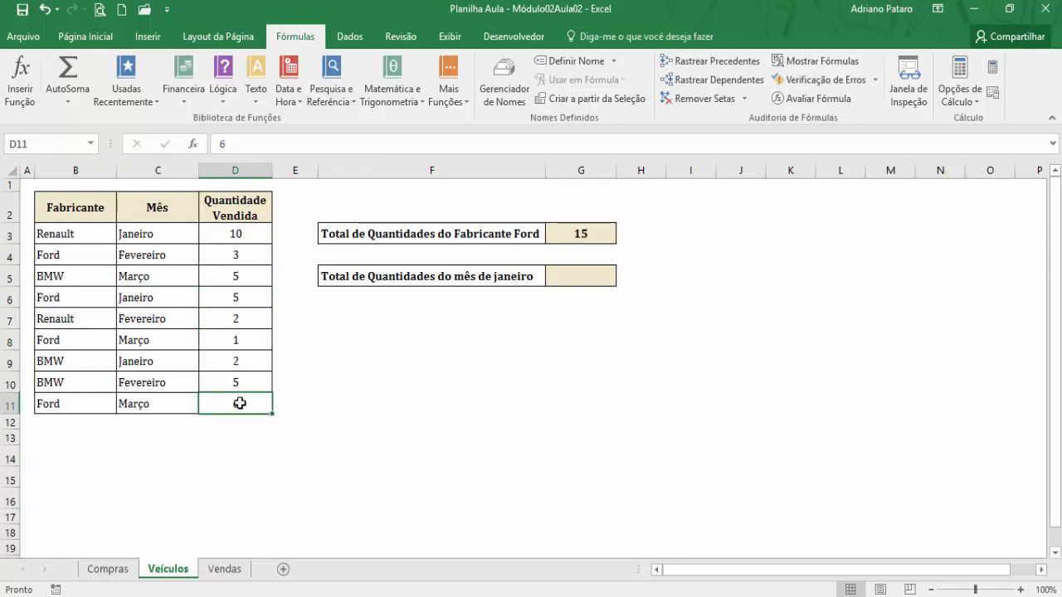
{"action": "left_click", "coordinate": [574, 239]}
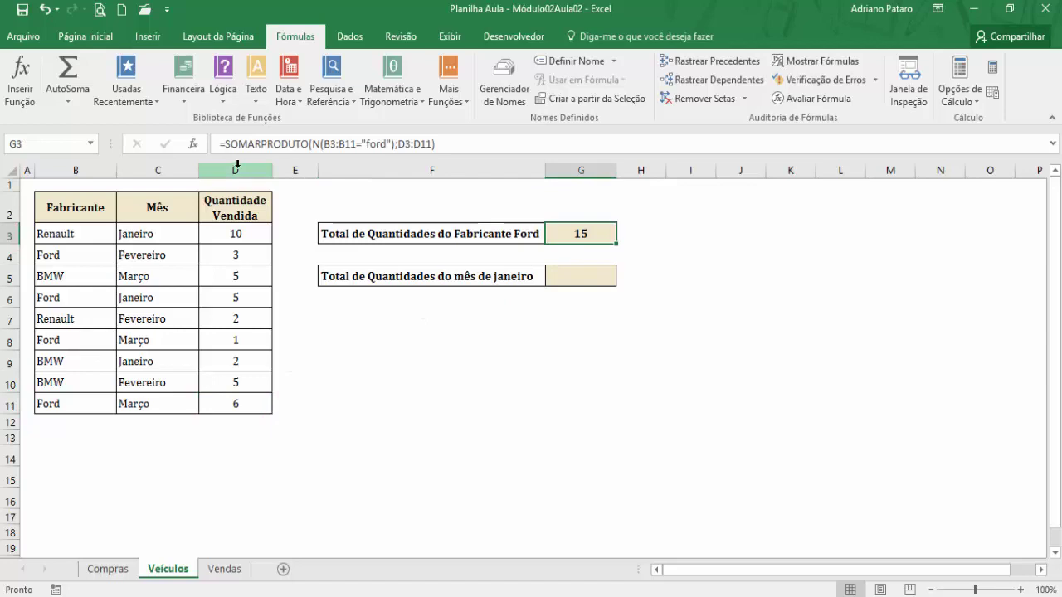
{"action": "left_click", "coordinate": [193, 144]}
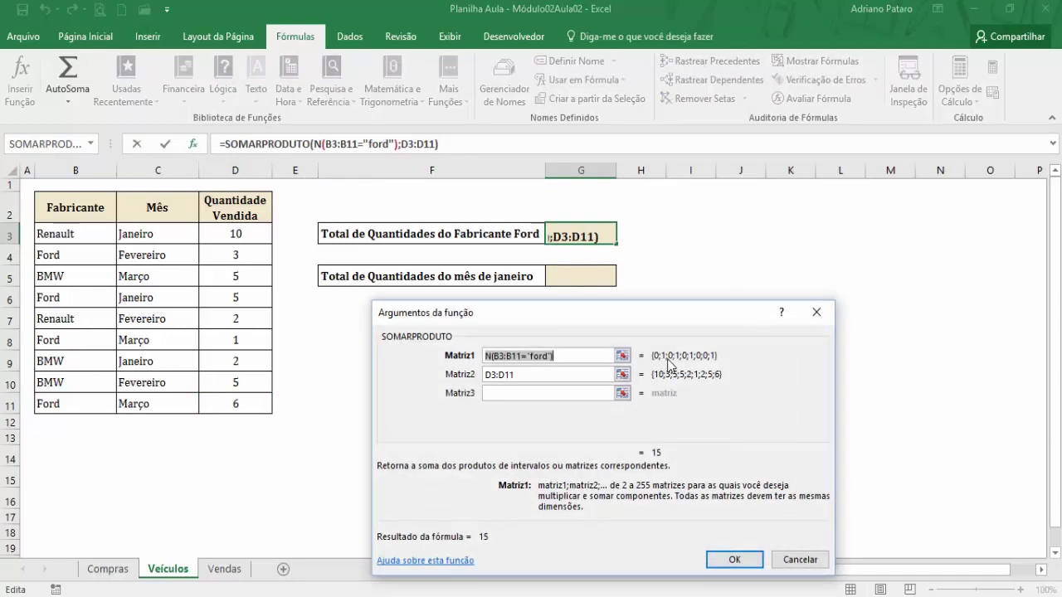
{"action": "left_click", "coordinate": [817, 314]}
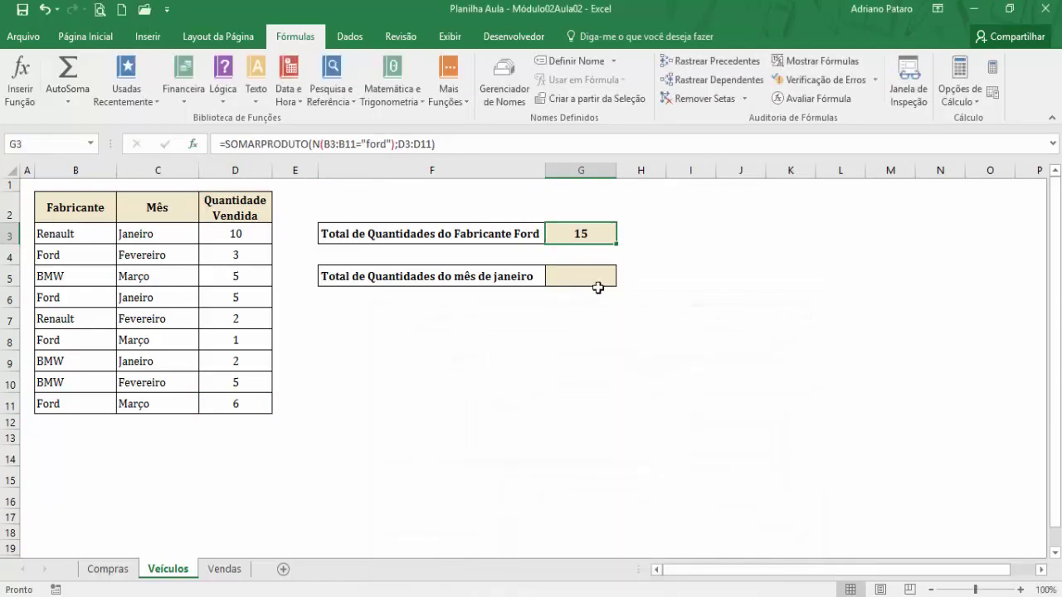
- Insert the SOMARPRODUTO function in G5 for the total quantities of the month of January
{"action": "left_click", "coordinate": [597, 282]}
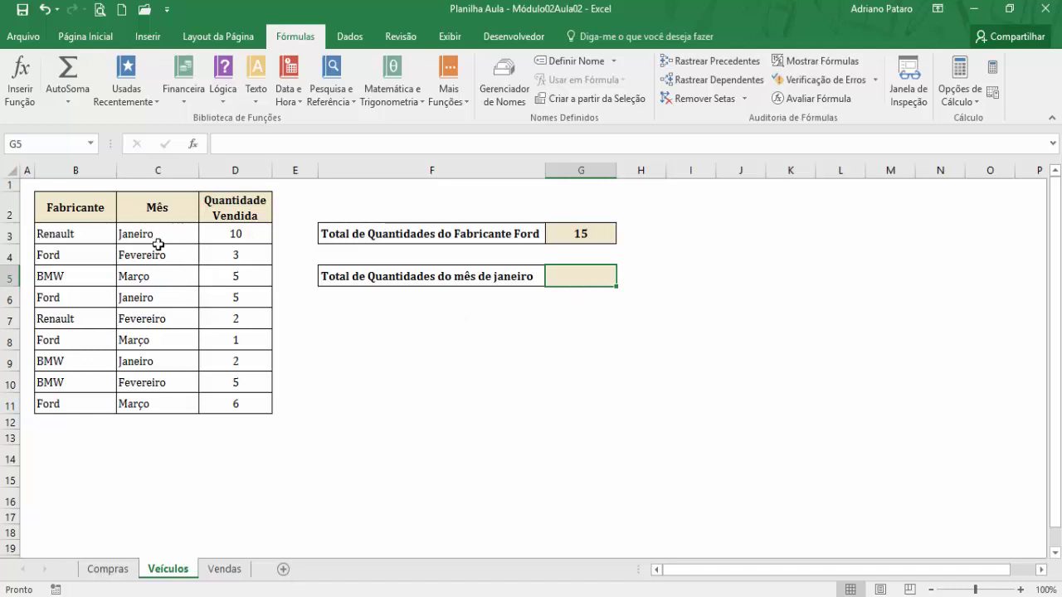
{"action": "left_click", "coordinate": [411, 88]}
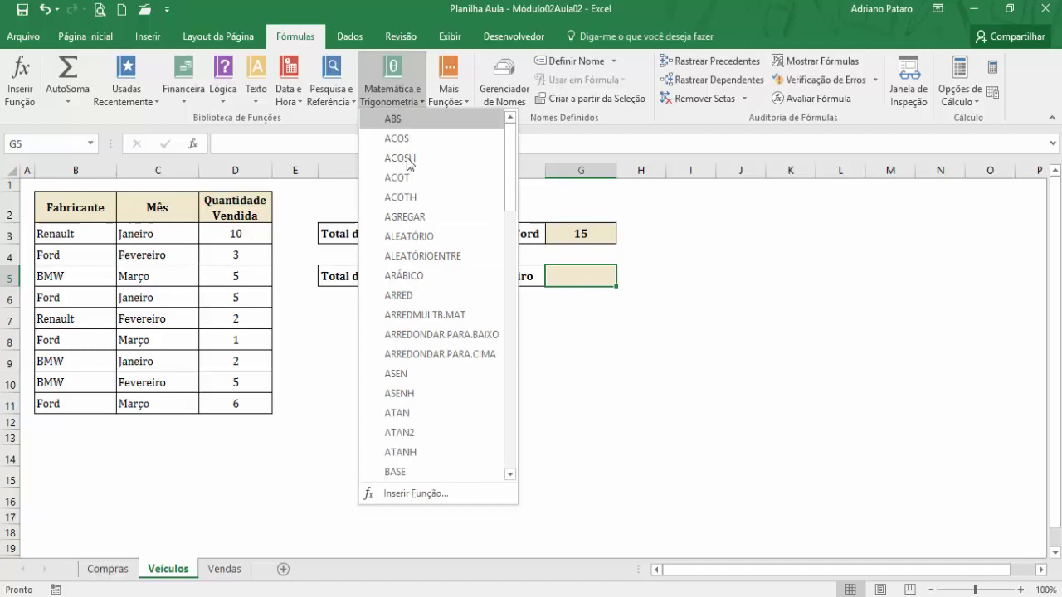
{"action": "left_click_drag", "start_coordinate": [513, 203], "coordinate": [503, 434]}
{"action": "left_click", "coordinate": [454, 328]}
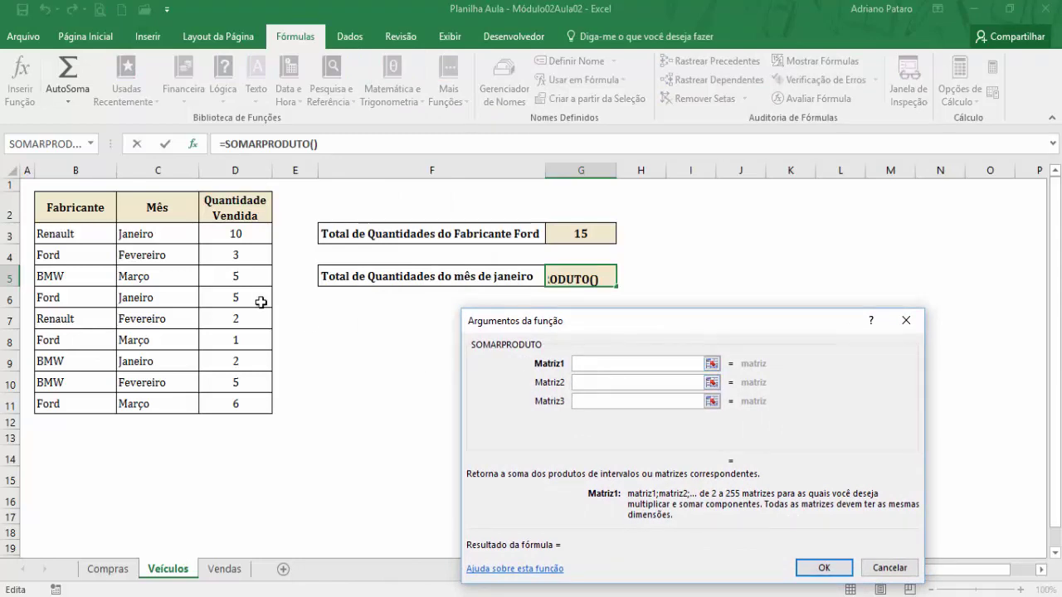
- Set Matriz1 to C3:C11="janeiro" and Matriz2 to the quantities D3:D11
{"action": "left_click_drag", "start_coordinate": [171, 237], "coordinate": [171, 403]}
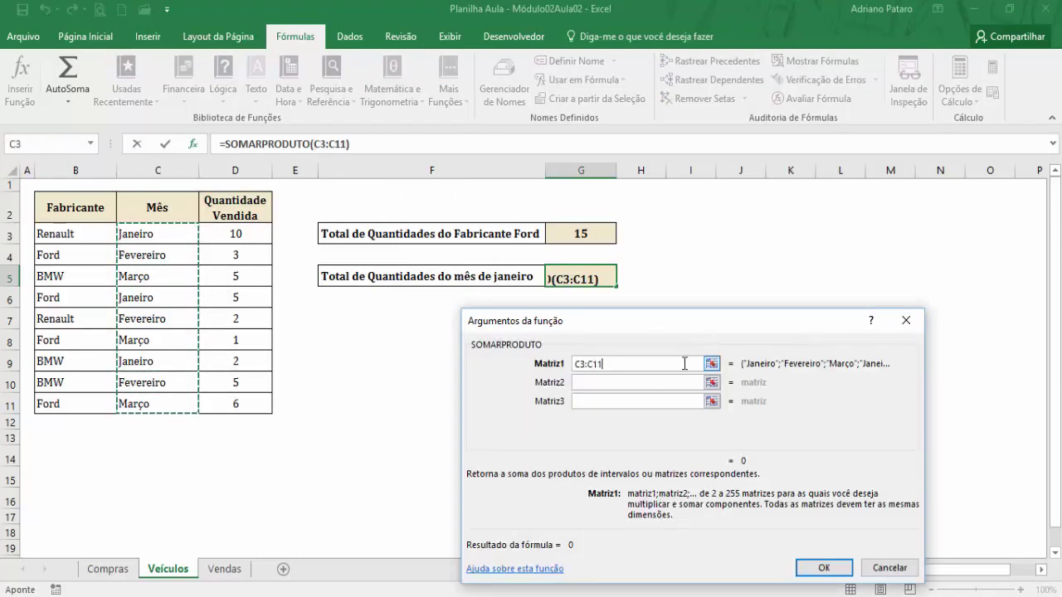
{"action": "type", "text": "=\"janeiro"}
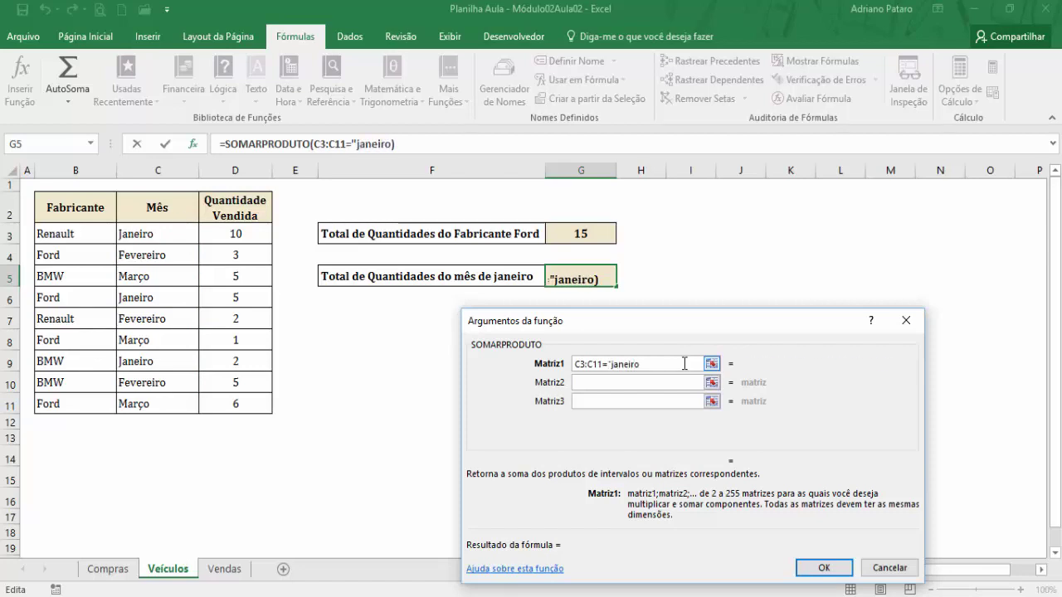
{"action": "type", "text": "\""}
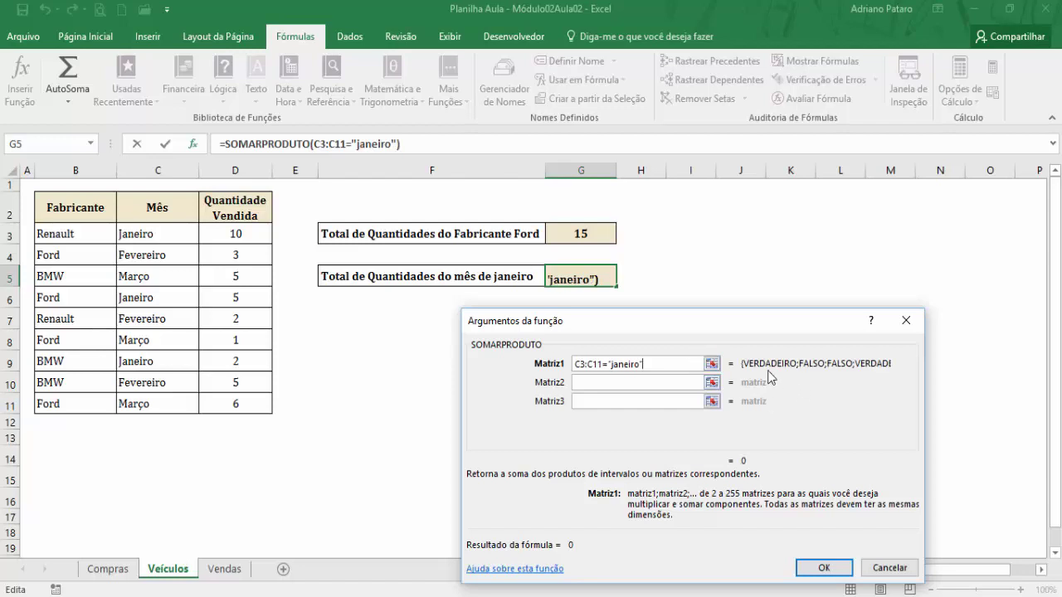
{"action": "left_click", "coordinate": [663, 383]}
{"action": "left_click_drag", "start_coordinate": [249, 236], "coordinate": [249, 404]}
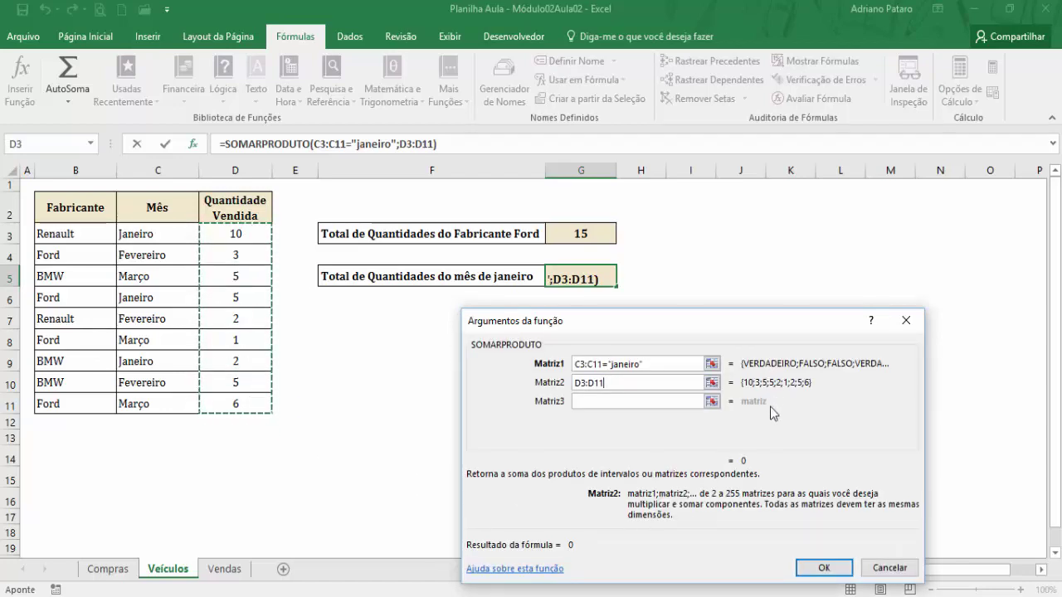
- Enclose the Matriz1 condition in parentheses preceded by a double minus, as --(C3:C11="janeiro"), and confirm the formula in G5
{"action": "left_click", "coordinate": [654, 365]}
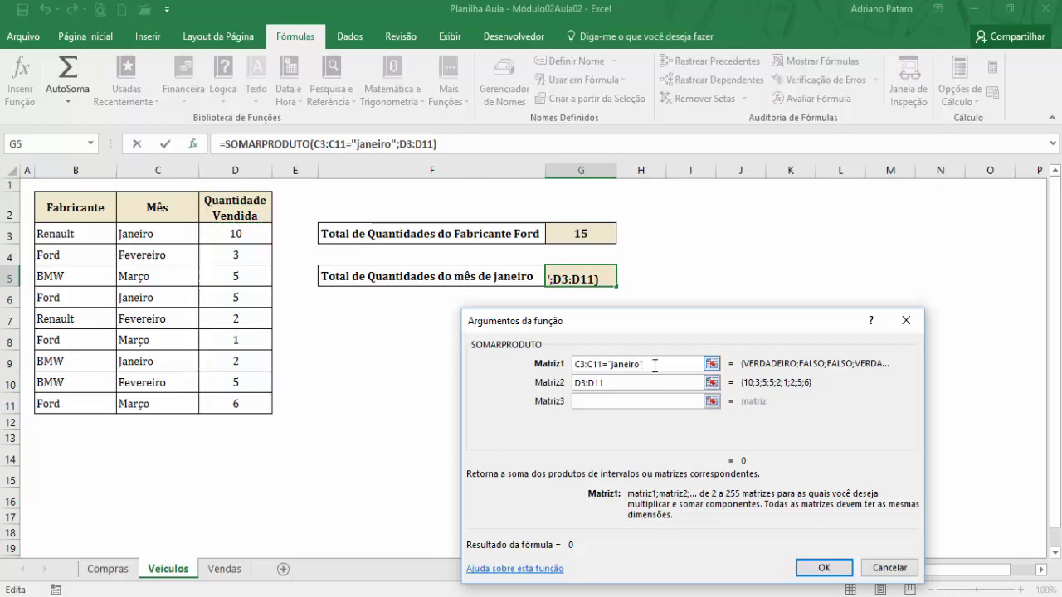
{"action": "type", "text": ")"}
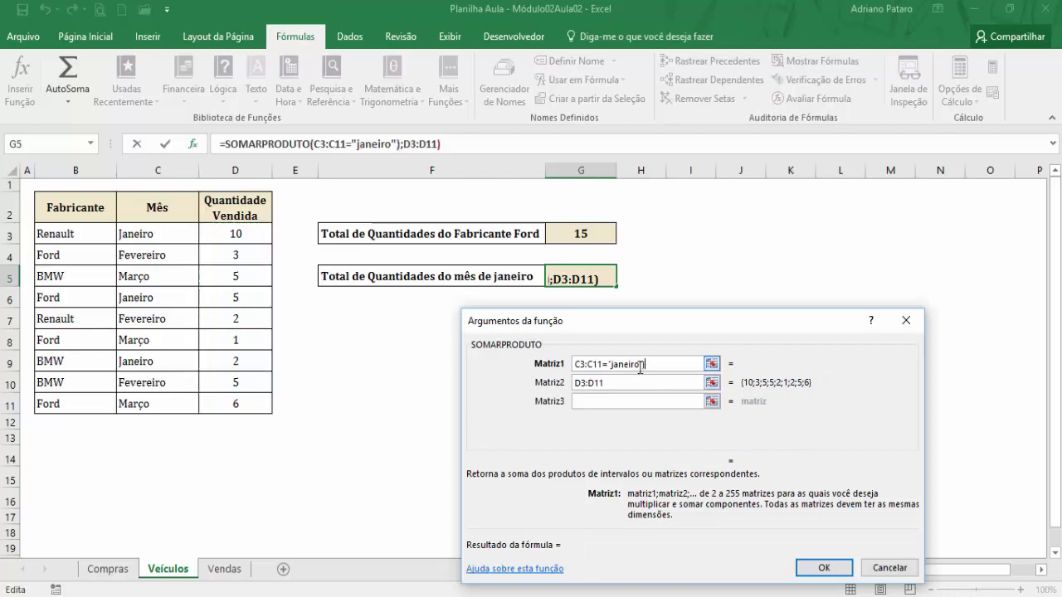
{"action": "left_click", "coordinate": [580, 365]}
{"action": "type", "text": "("}
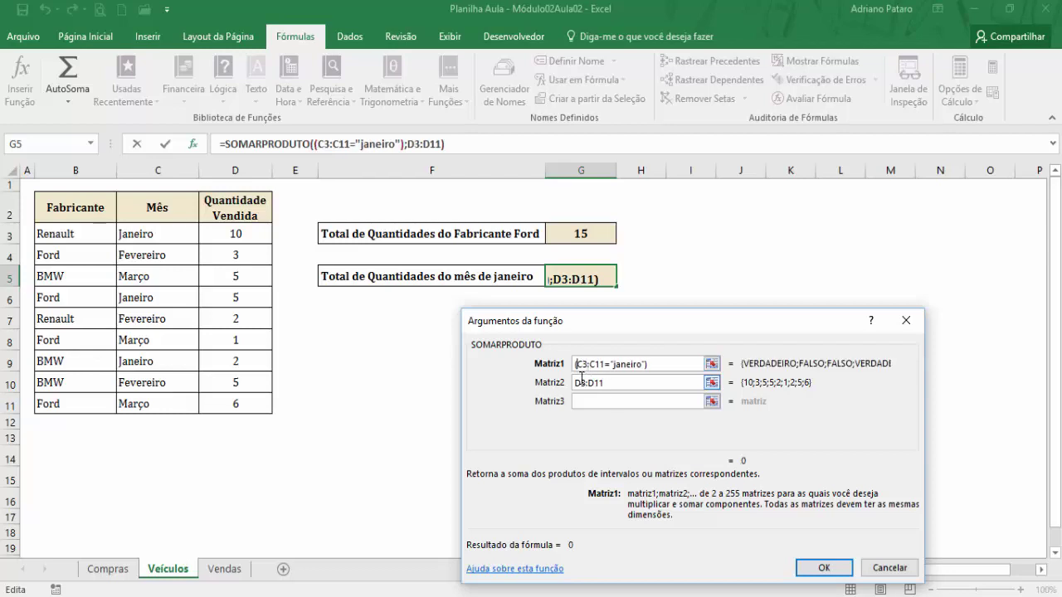
{"action": "key", "text": "Left"}
{"action": "type", "text": "-"}
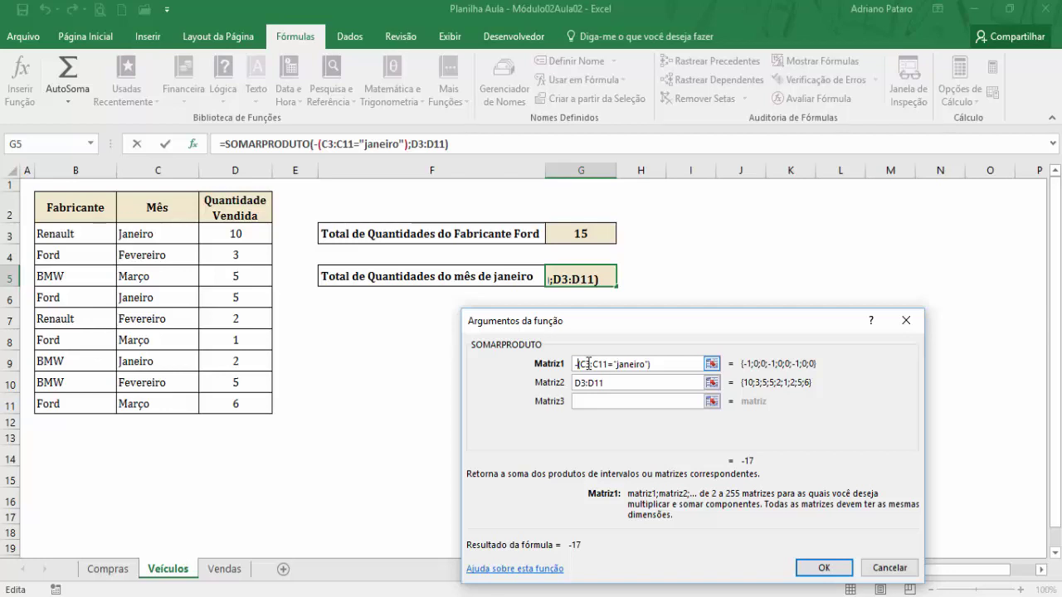
{"action": "type", "text": "-"}
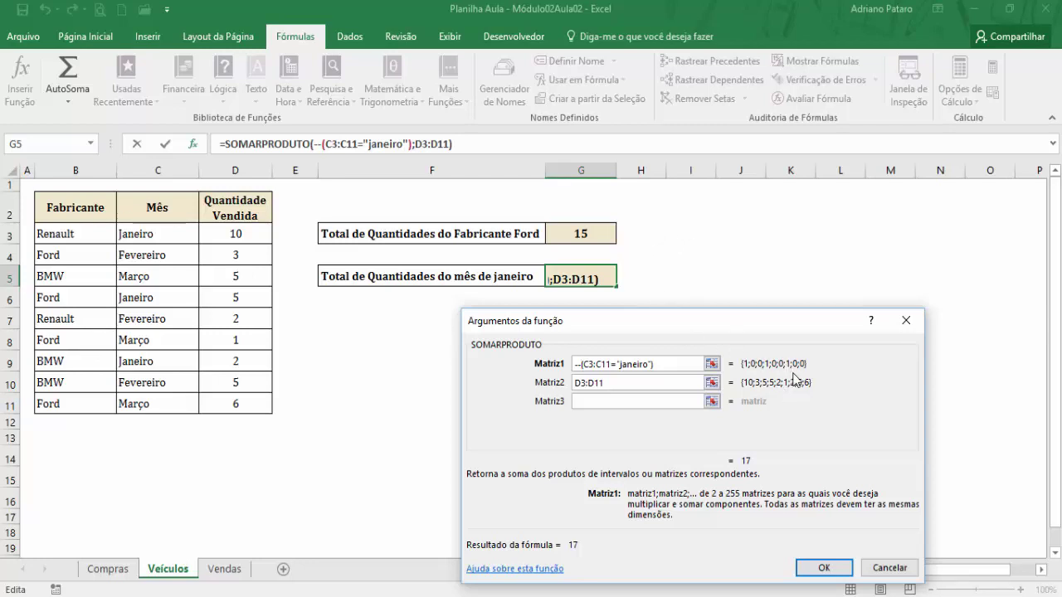
{"action": "left_click", "coordinate": [824, 569]}
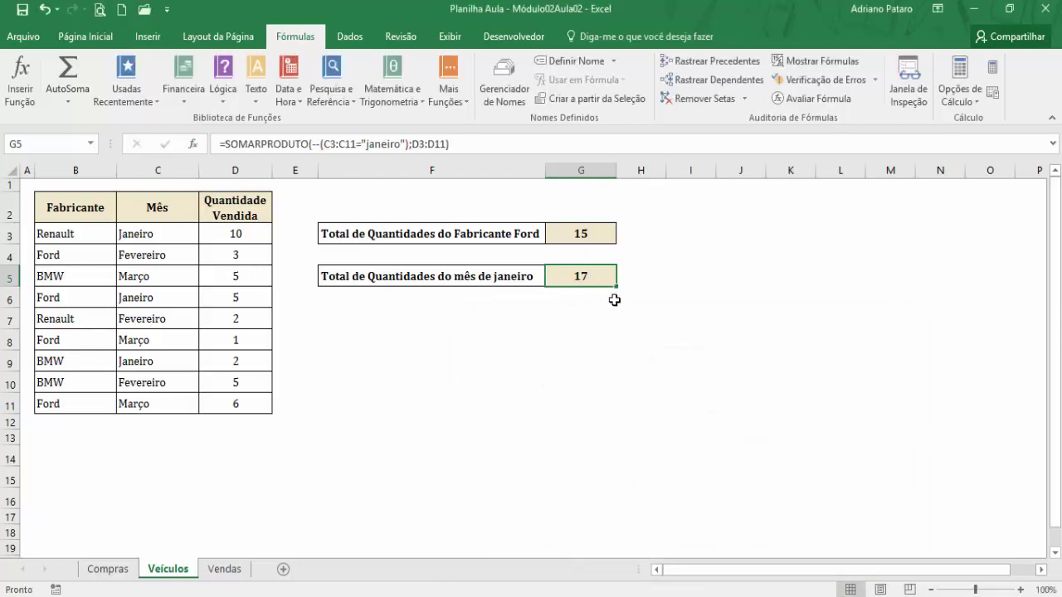
- Check the January quantities D3, D6 and D9 against the total in G5 and review that formula's SOMARPRODUTO arguments
{"action": "left_click", "coordinate": [227, 233]}
{"action": "left_click", "coordinate": [241, 298], "text": "ctrl"}
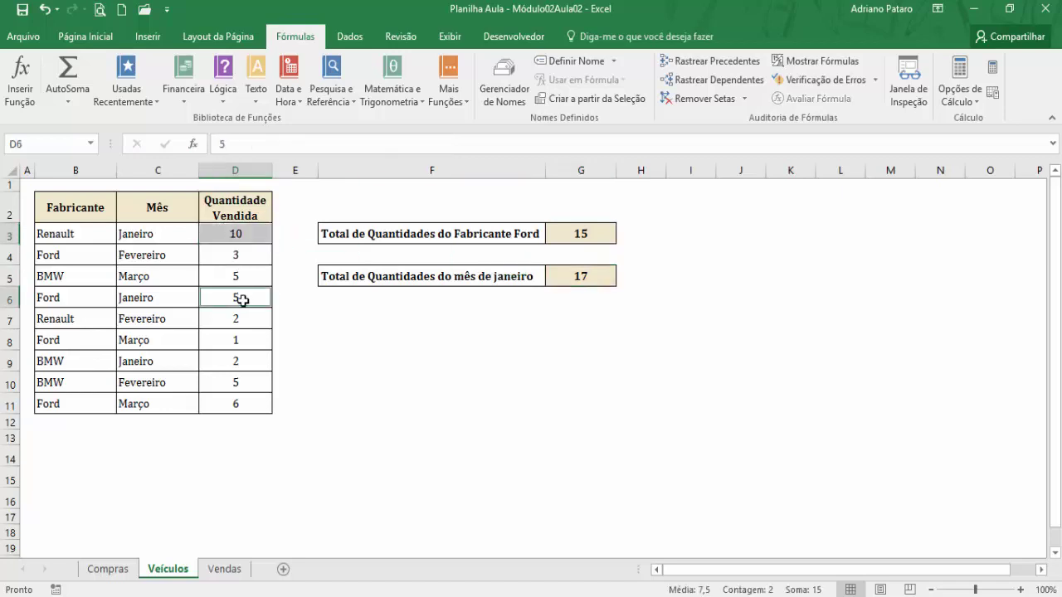
{"action": "left_click", "coordinate": [232, 363], "text": "ctrl"}
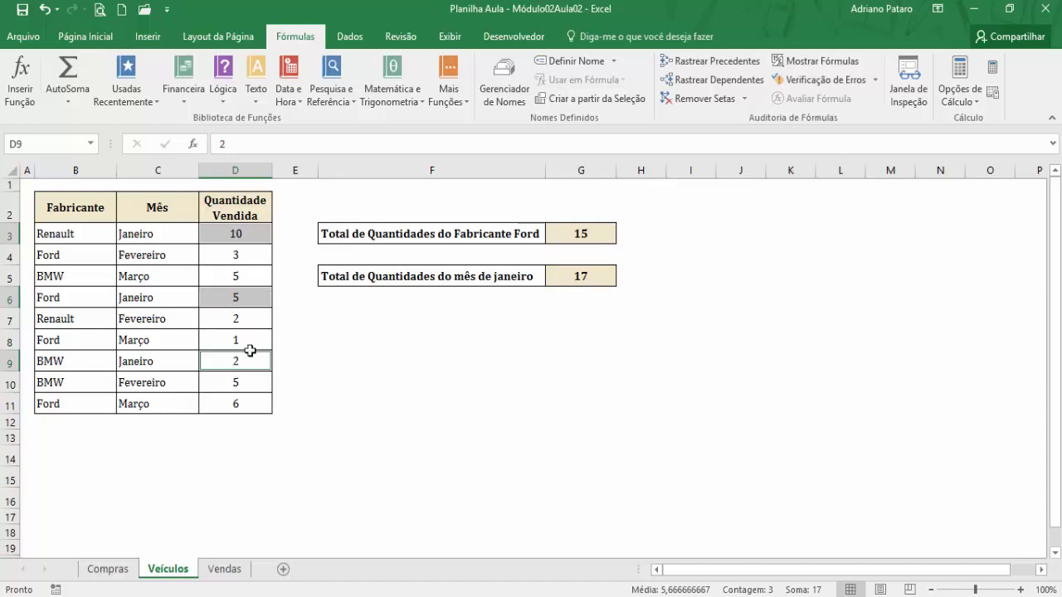
{"action": "left_click", "coordinate": [580, 275]}
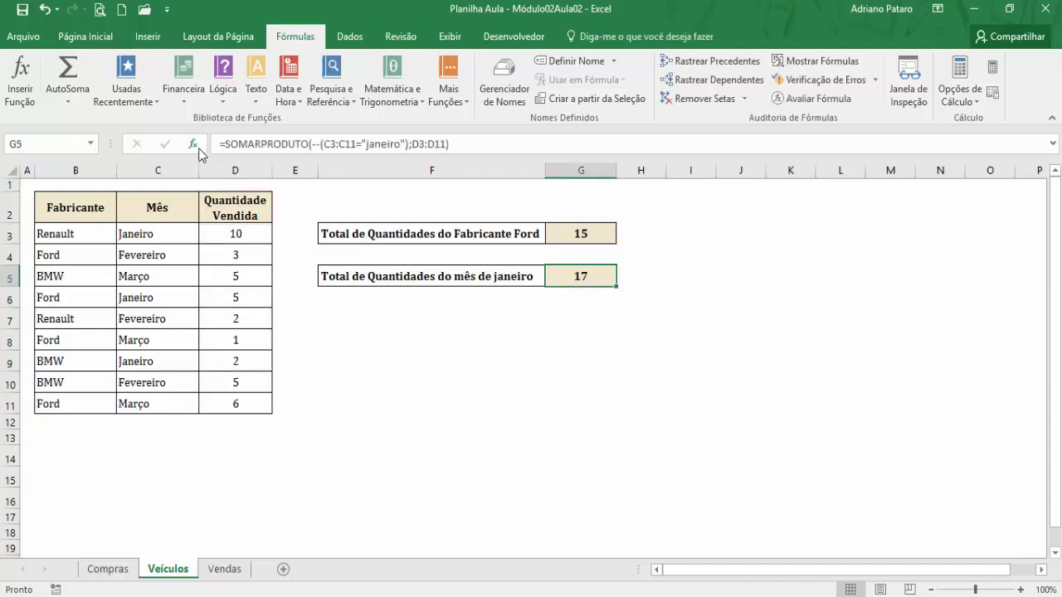
{"action": "left_click", "coordinate": [196, 148]}
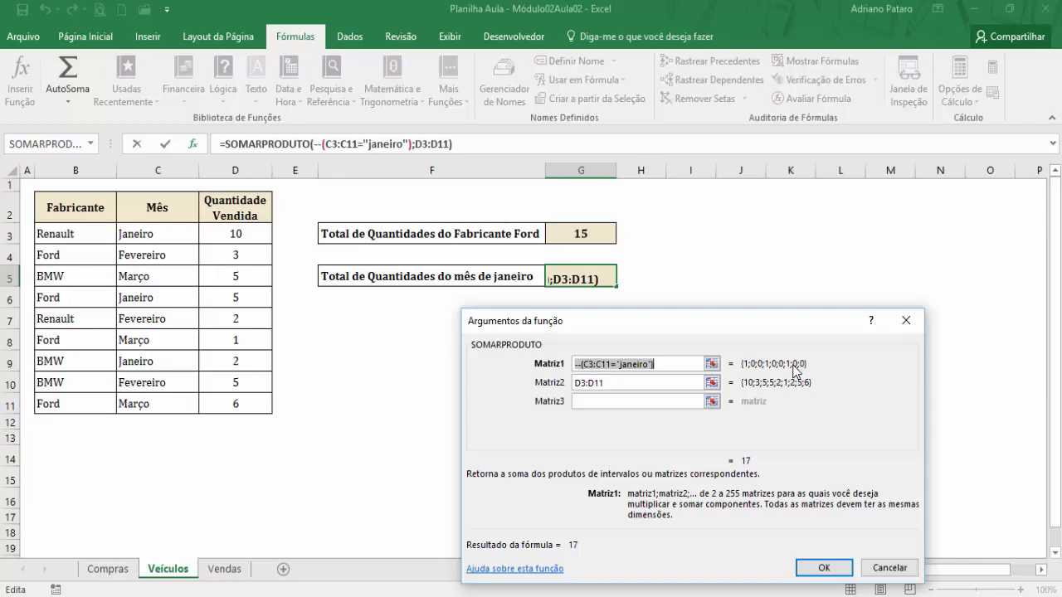
{"action": "left_click", "coordinate": [822, 567]}
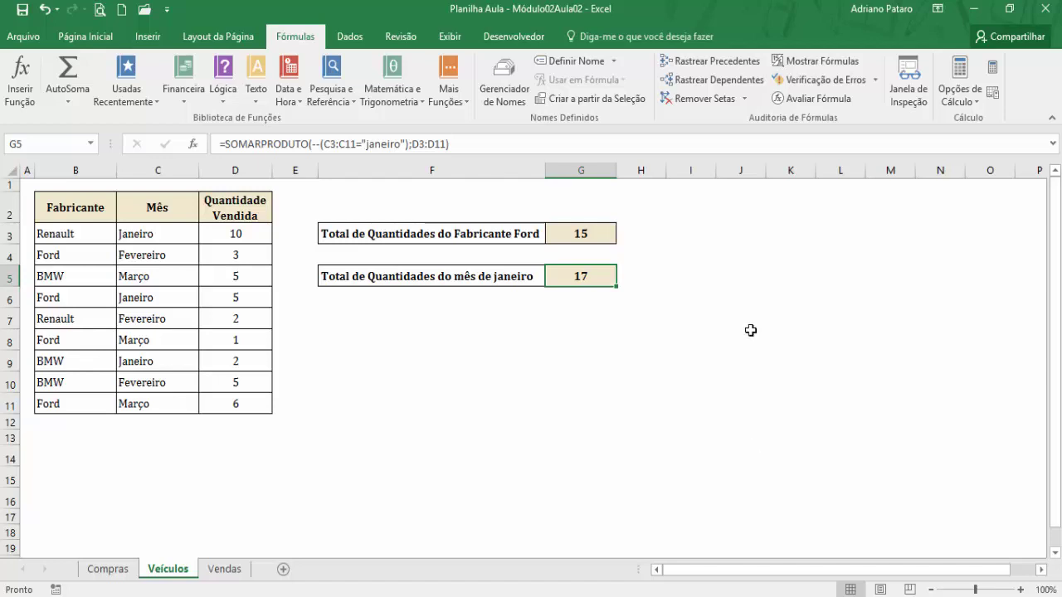
- Calculate the Ford quantity total in H3 with SOMASE, using range B3:B11, criterion "ford" and sum range D3:D11
{"action": "left_click", "coordinate": [657, 228]}
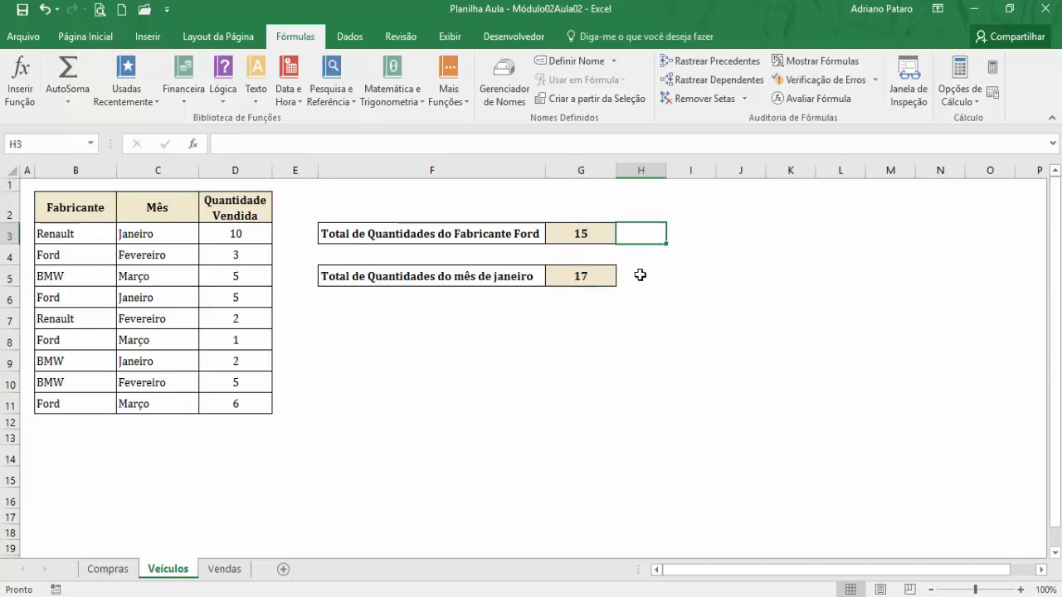
{"action": "left_click", "coordinate": [390, 97]}
{"action": "left_click_drag", "start_coordinate": [512, 182], "coordinate": [506, 406]}
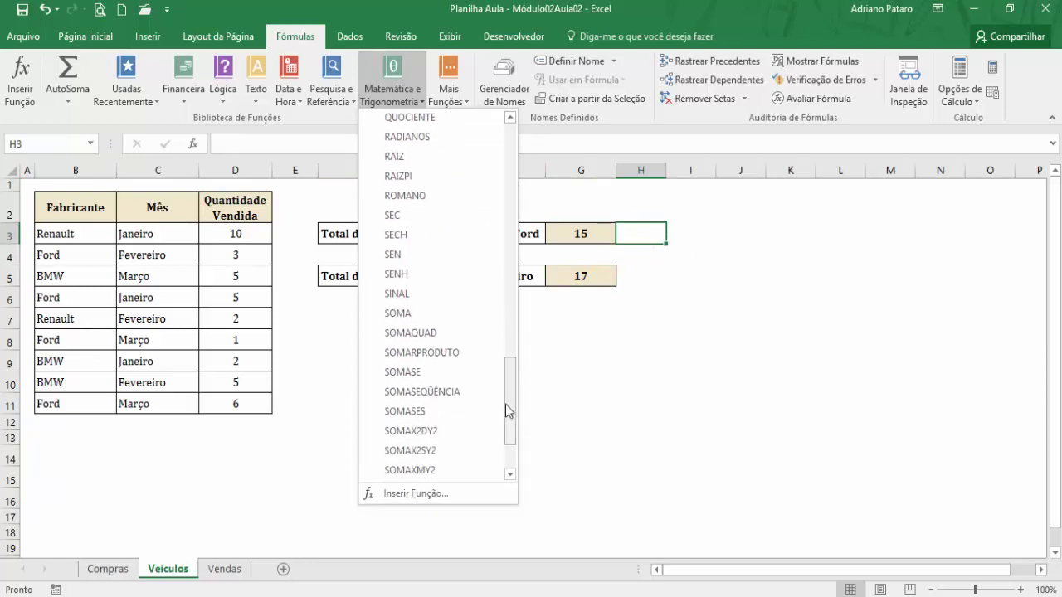
{"action": "left_click", "coordinate": [450, 375]}
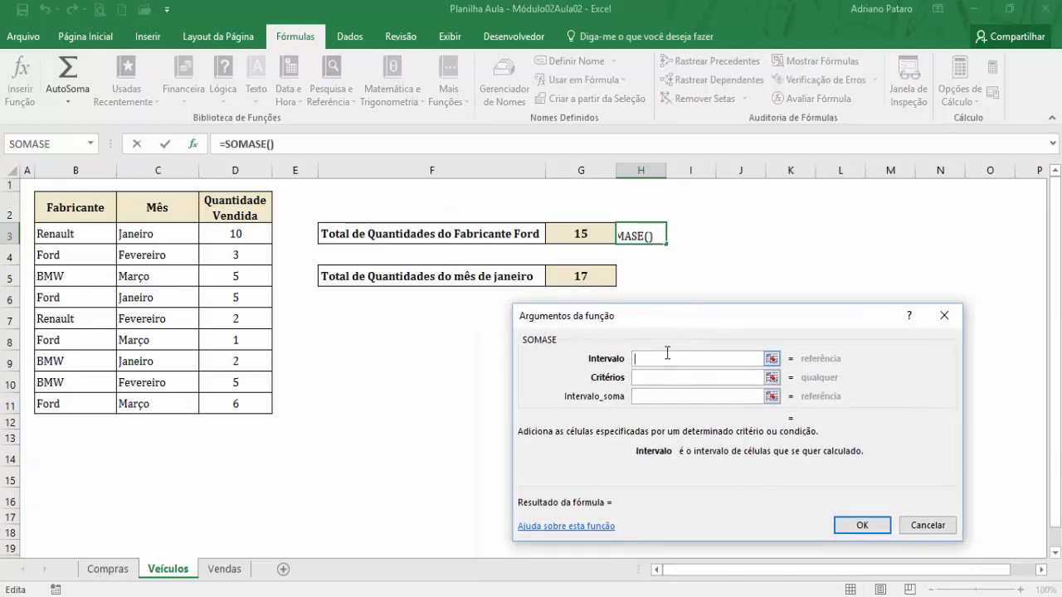
{"action": "left_click_drag", "start_coordinate": [83, 237], "coordinate": [88, 408]}
{"action": "left_click", "coordinate": [656, 378]}
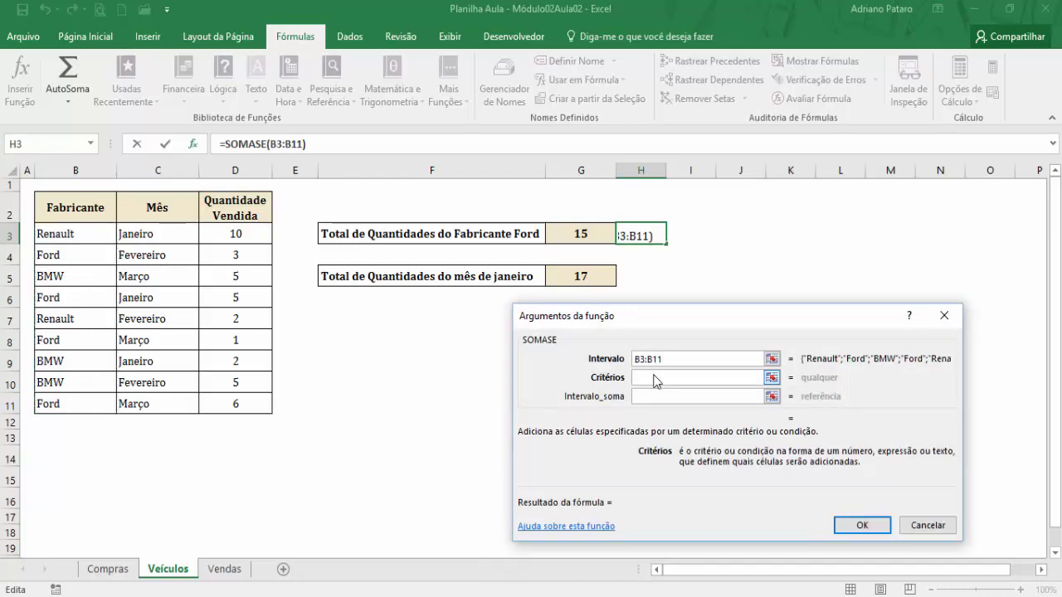
{"action": "type", "text": "ford"}
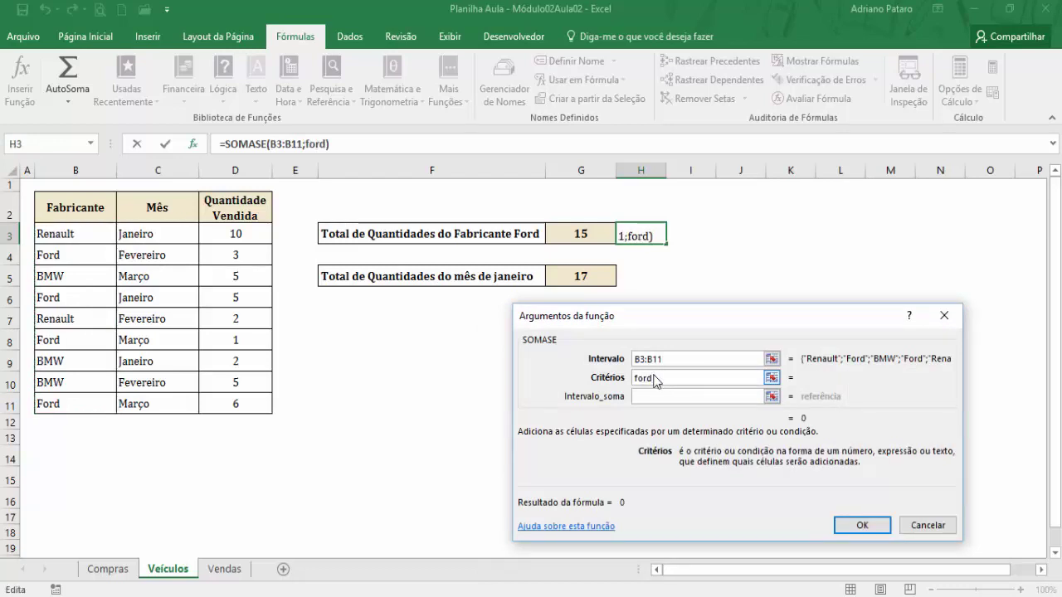
{"action": "left_click", "coordinate": [654, 396]}
{"action": "left_click_drag", "start_coordinate": [249, 235], "coordinate": [257, 403]}
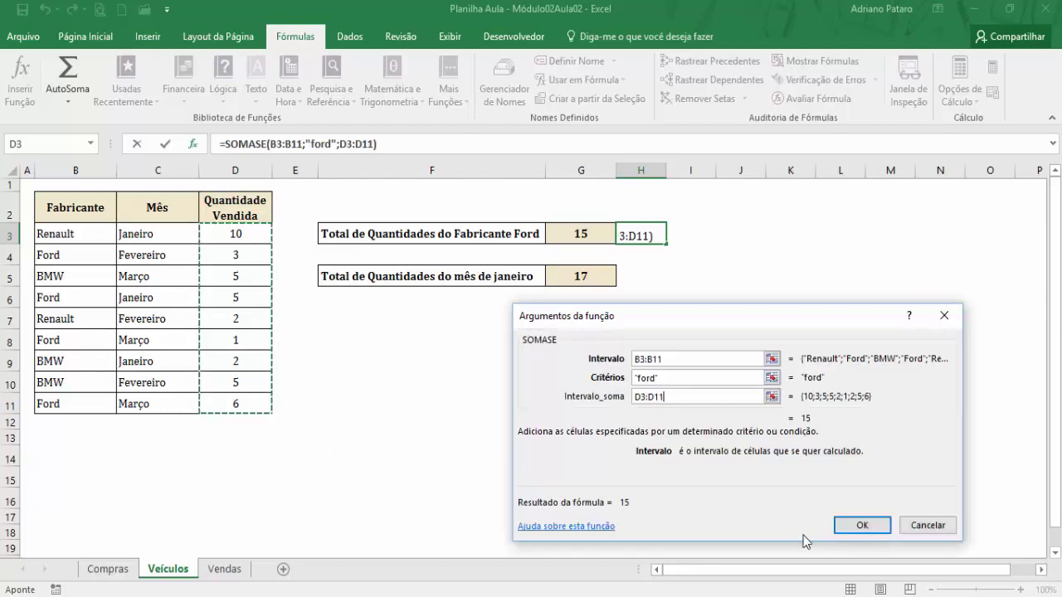
{"action": "left_click", "coordinate": [856, 525]}
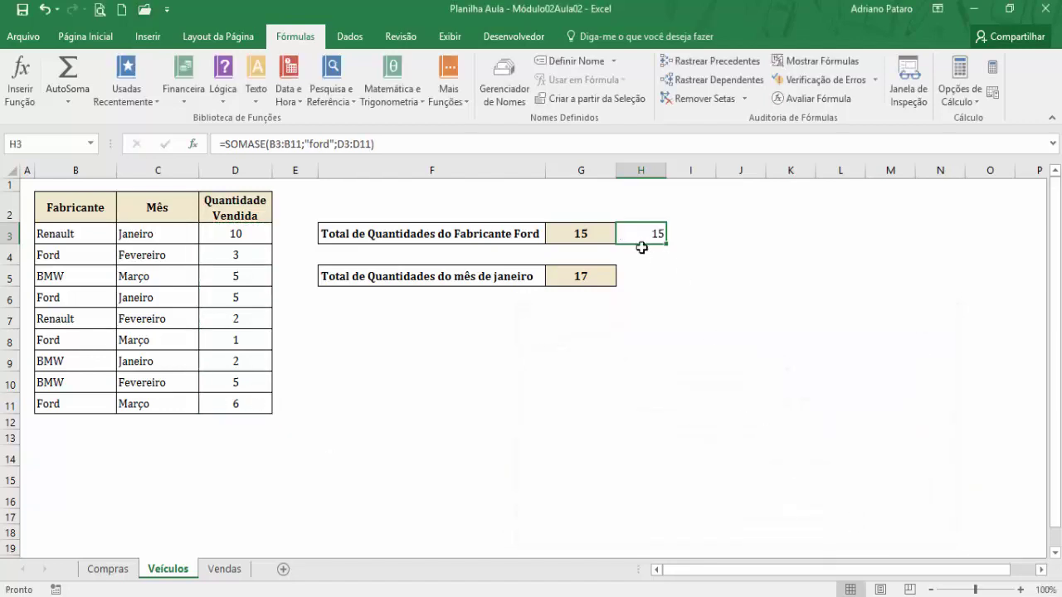
- Calculate the January quantity total in H5 with SOMASE, using range C3:C11, criterion "janeiro" and sum range D3:D11
{"action": "left_click", "coordinate": [640, 275]}
{"action": "left_click", "coordinate": [392, 93]}
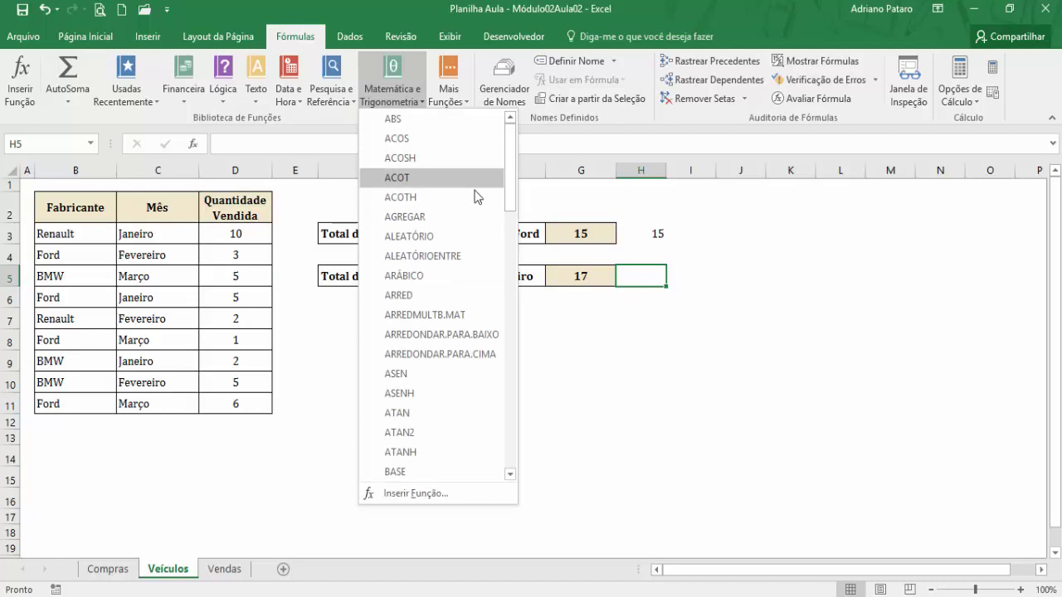
{"action": "left_click_drag", "start_coordinate": [510, 141], "coordinate": [509, 407]}
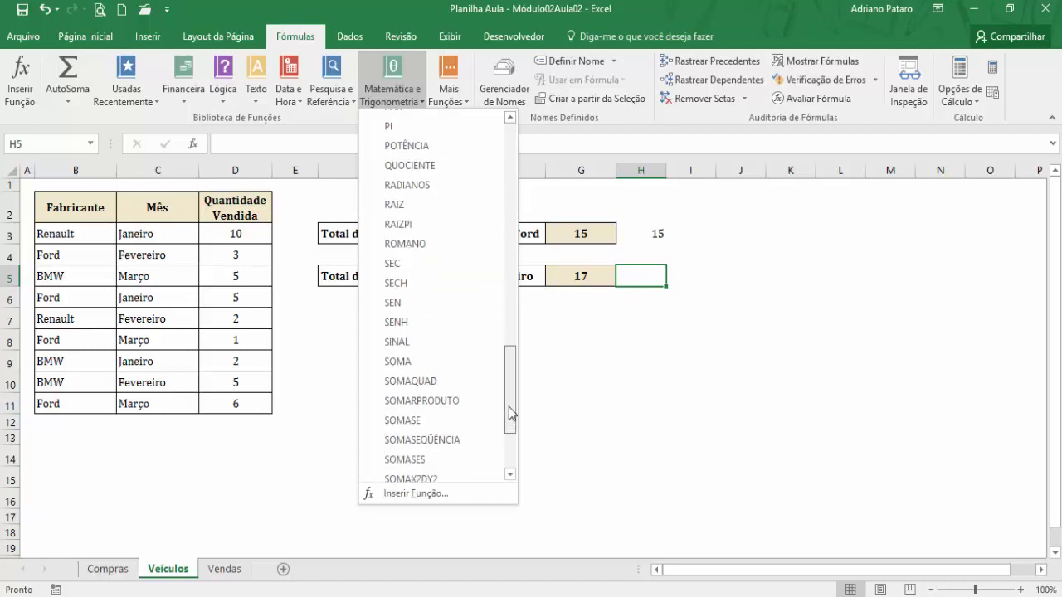
{"action": "left_click", "coordinate": [456, 421]}
{"action": "left_click_drag", "start_coordinate": [137, 234], "coordinate": [157, 404]}
{"action": "left_click", "coordinate": [652, 376]}
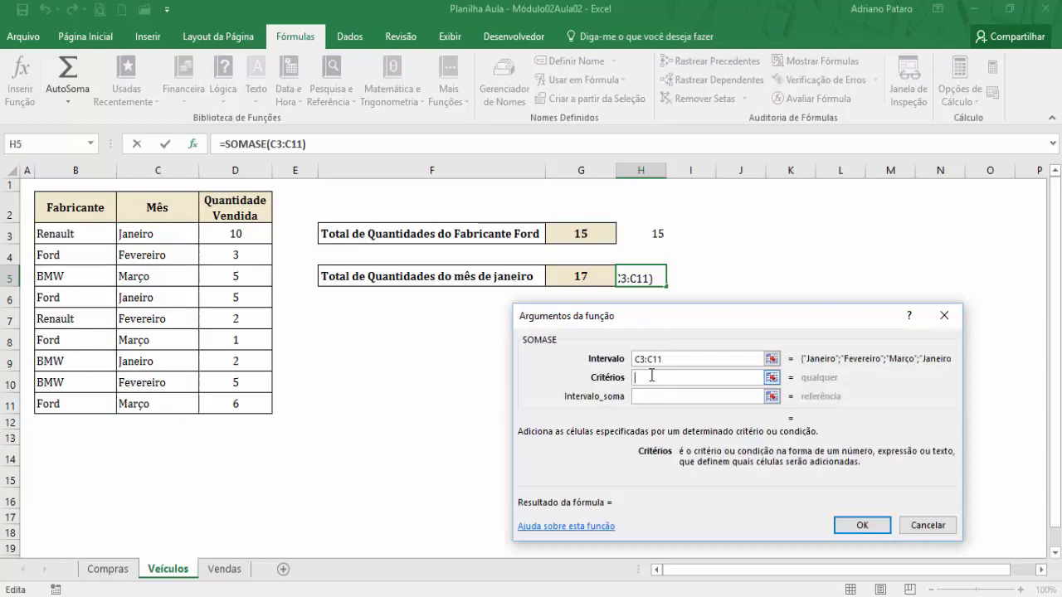
{"action": "type", "text": "janeiro"}
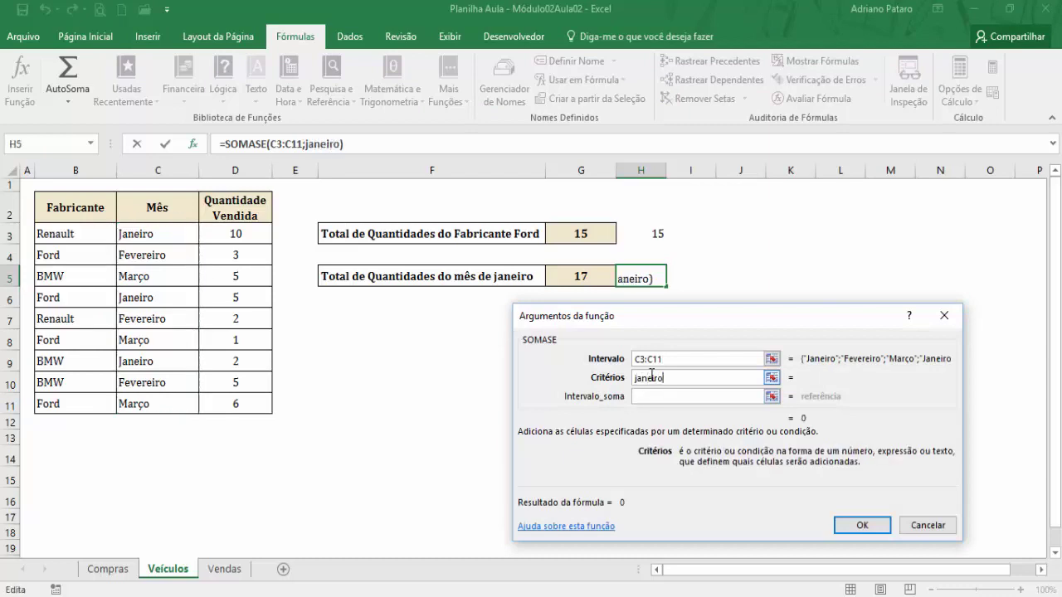
{"action": "key", "text": "Tab"}
{"action": "left_click_drag", "start_coordinate": [244, 237], "coordinate": [235, 398]}
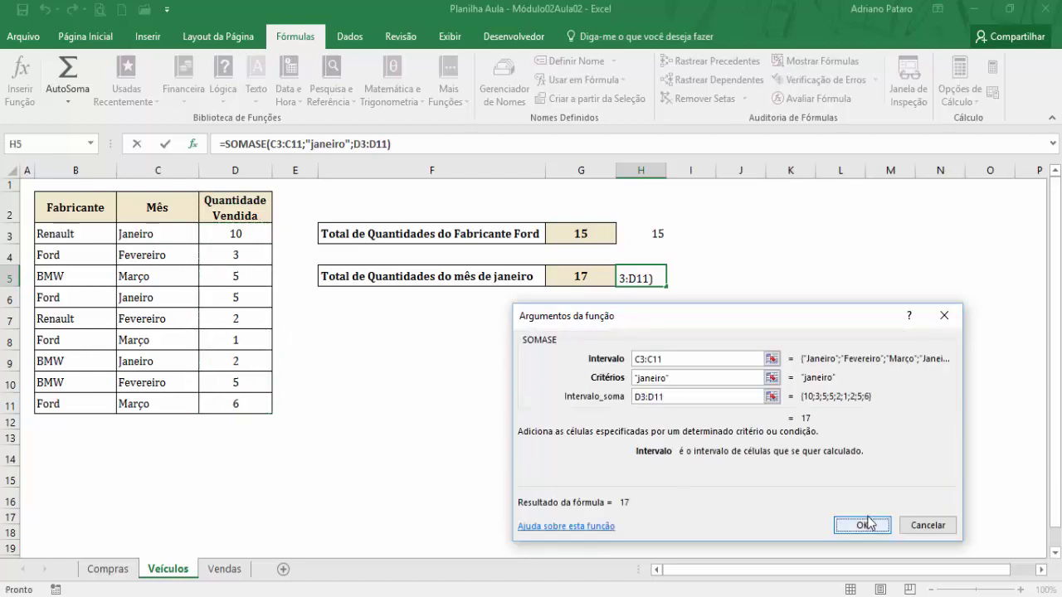
{"action": "left_click", "coordinate": [865, 525]}
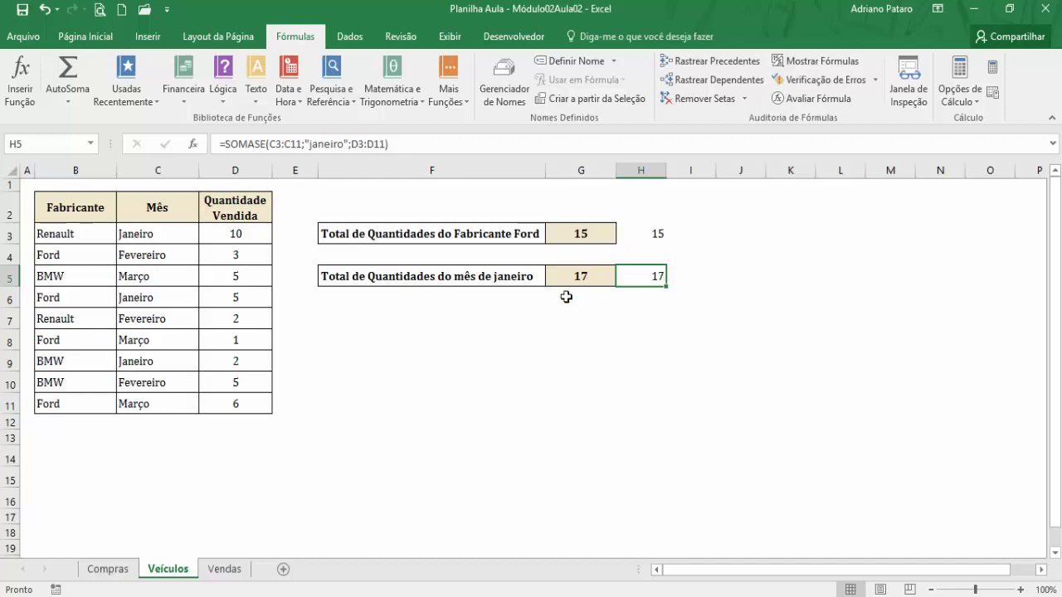
{"action": "left_click", "coordinate": [521, 333]}
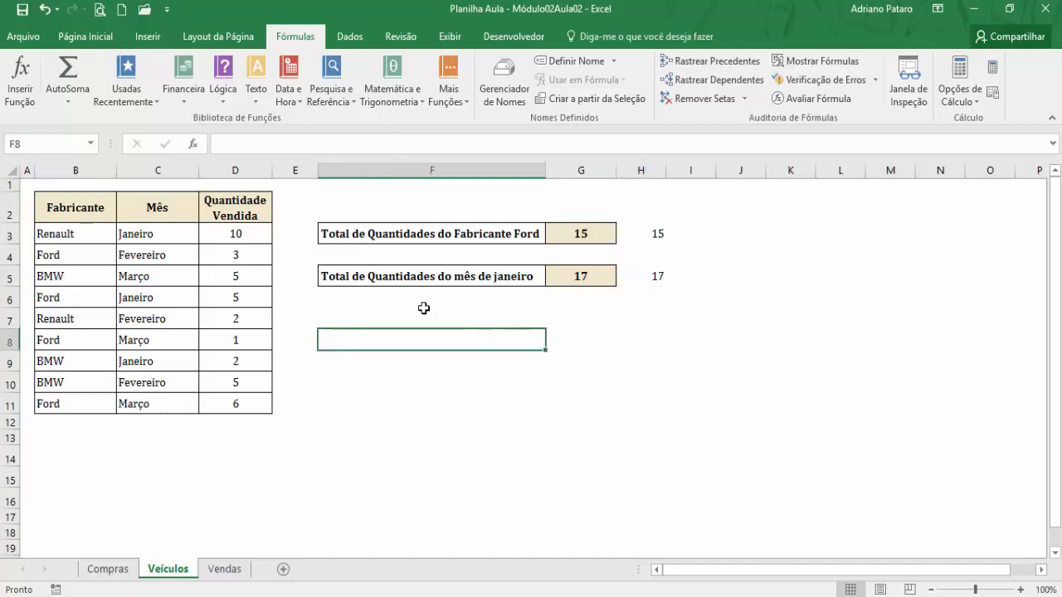
- In a new blank workbook, enter the headings Somarproduto in F5 and Somase in G5 and widen both columns
{"action": "left_click", "coordinate": [121, 12]}
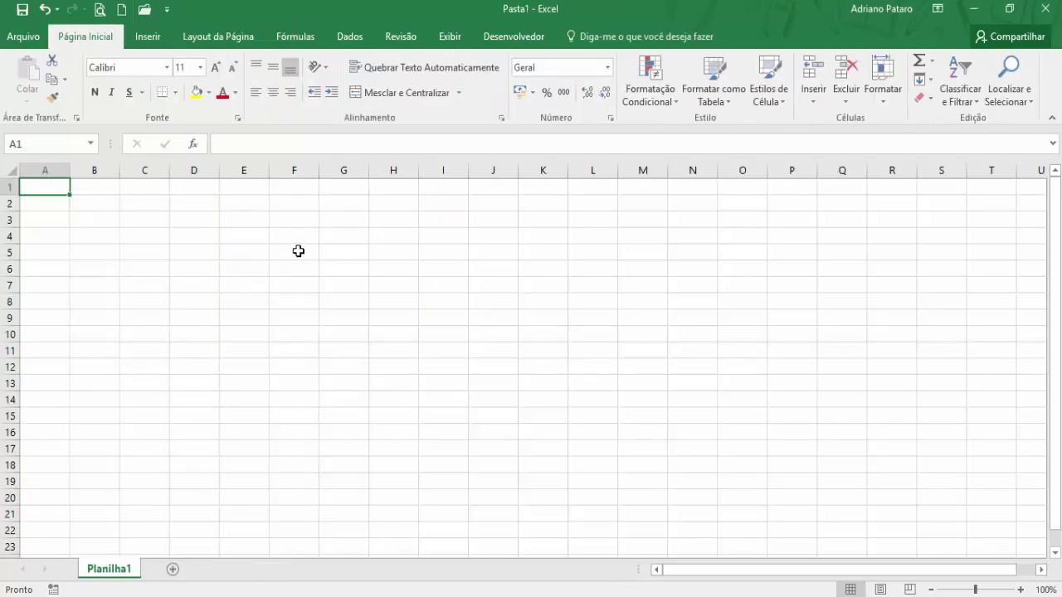
{"action": "left_click", "coordinate": [300, 250]}
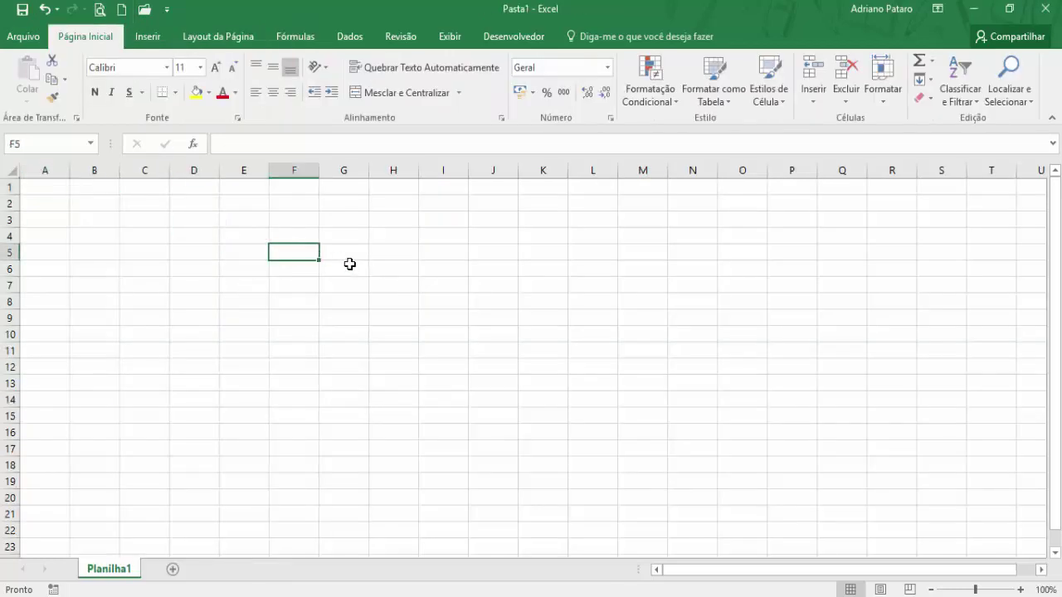
{"action": "type", "text": "Somar"}
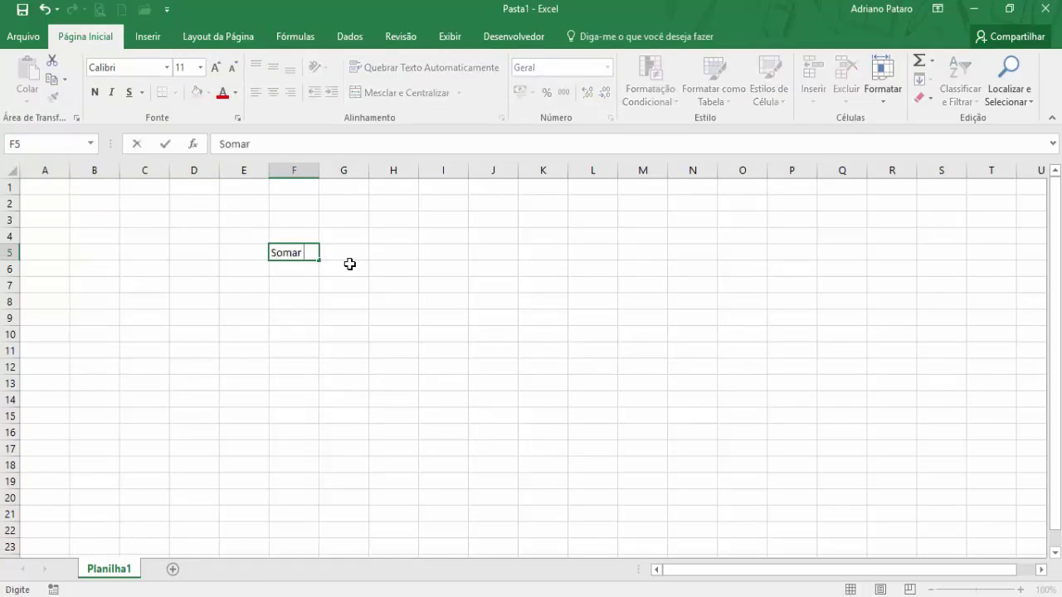
{"action": "type", "text": "produto"}
{"action": "key", "text": "Tab"}
{"action": "type", "text": "Somase"}
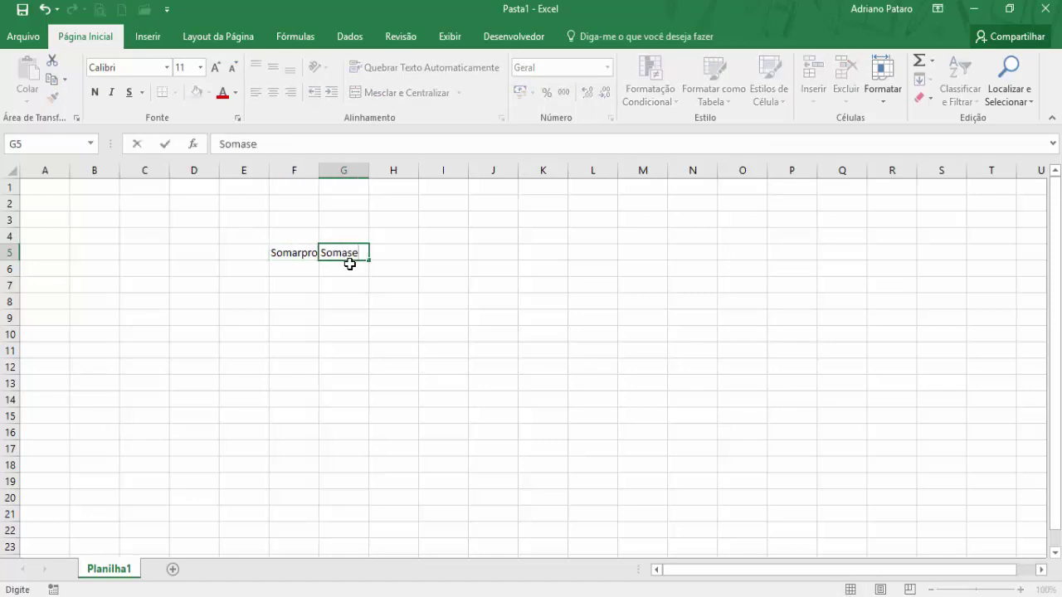
{"action": "key", "text": "Return"}
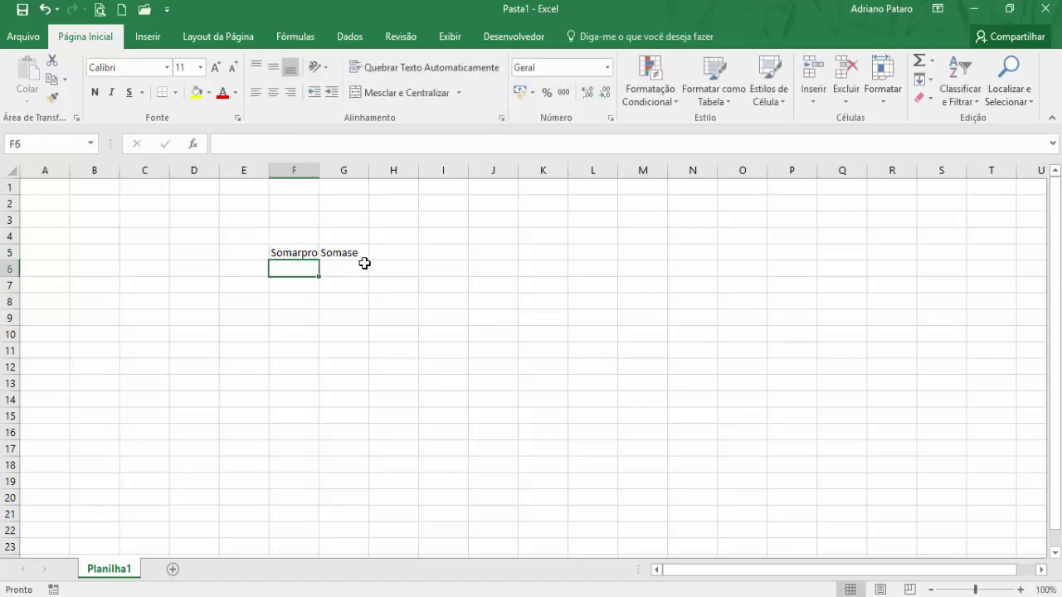
{"action": "double_click", "coordinate": [322, 171]}
{"action": "left_click_drag", "start_coordinate": [393, 171], "coordinate": [413, 171]}
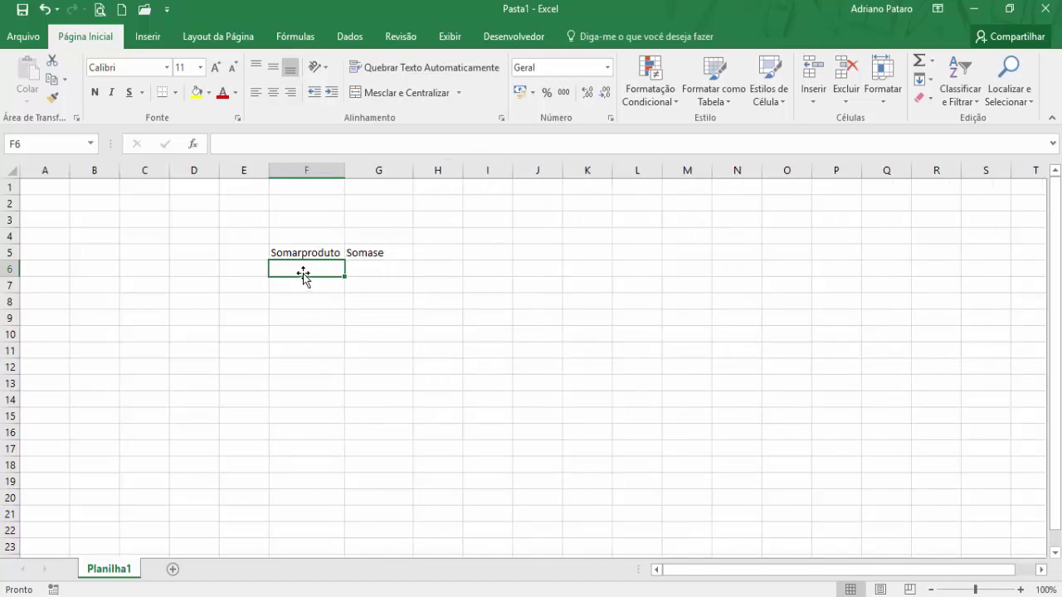
- Insert the SOMARPRODUTO function in F6, below the Somarproduto heading
{"action": "left_click", "coordinate": [301, 38]}
{"action": "left_click", "coordinate": [407, 88]}
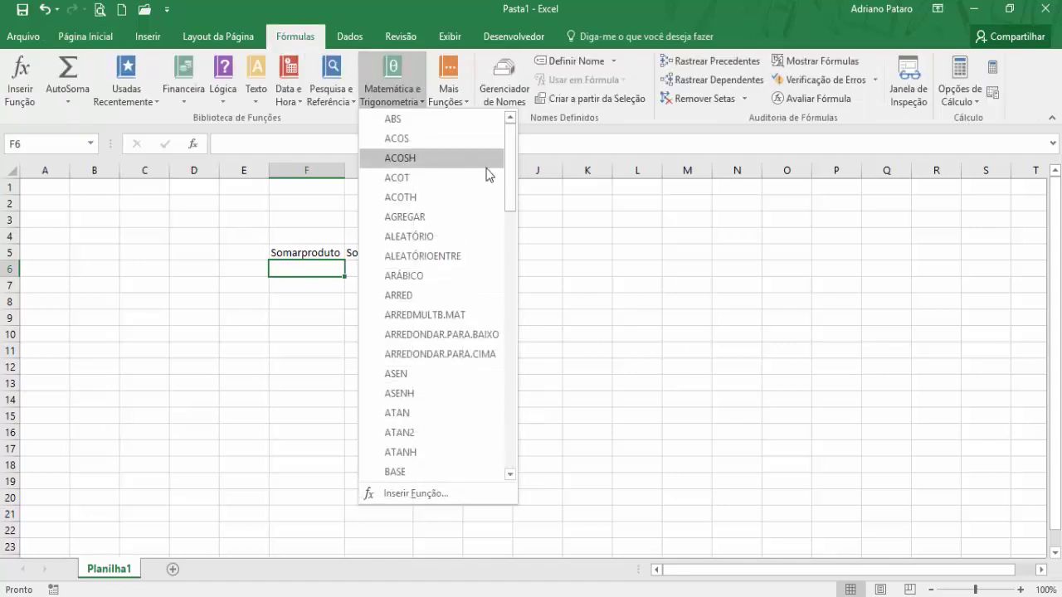
{"action": "left_click_drag", "start_coordinate": [512, 178], "coordinate": [535, 391]}
{"action": "scroll", "coordinate": [533, 396], "scroll_direction": "down", "scroll_amount": 2}
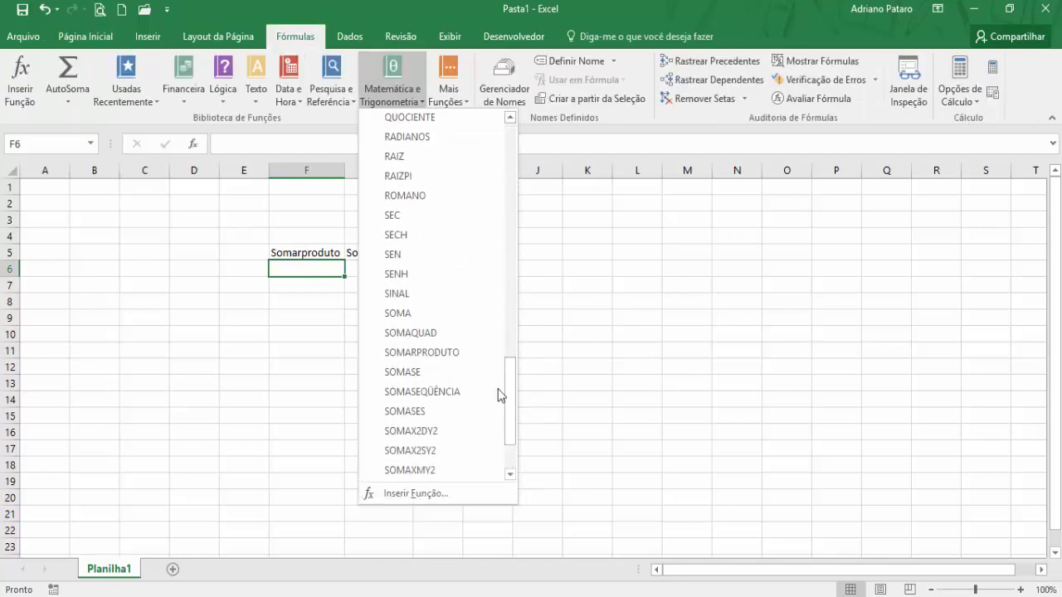
{"action": "left_click", "coordinate": [477, 357]}
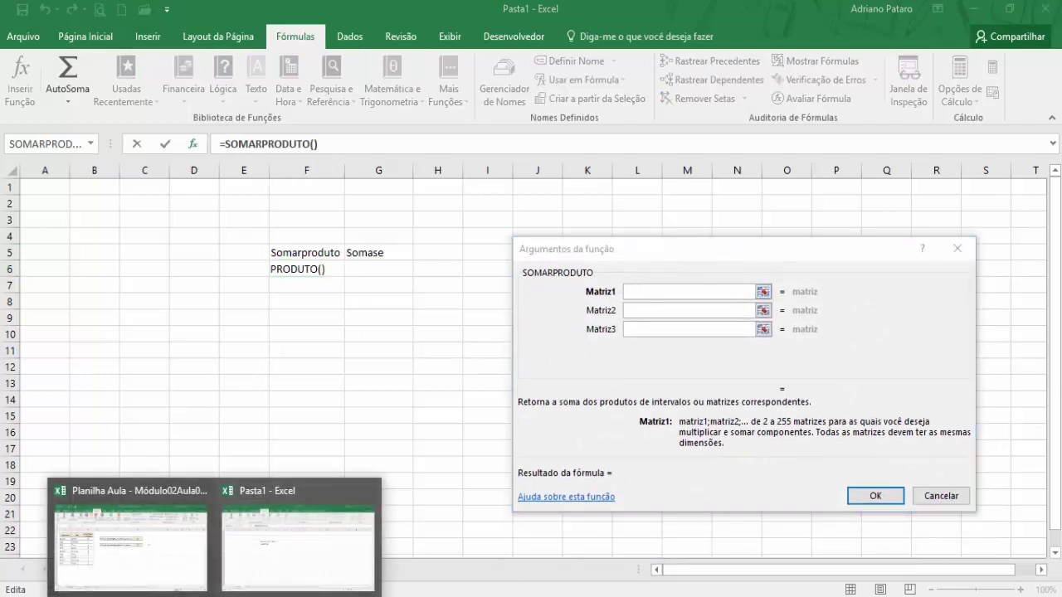
- Switch to the Planilha Aula - Módulo02Aula02 workbook and set Matriz1 to the manufacturers B3:B11="ford" on the Veículos sheet
{"action": "left_click", "coordinate": [189, 567]}
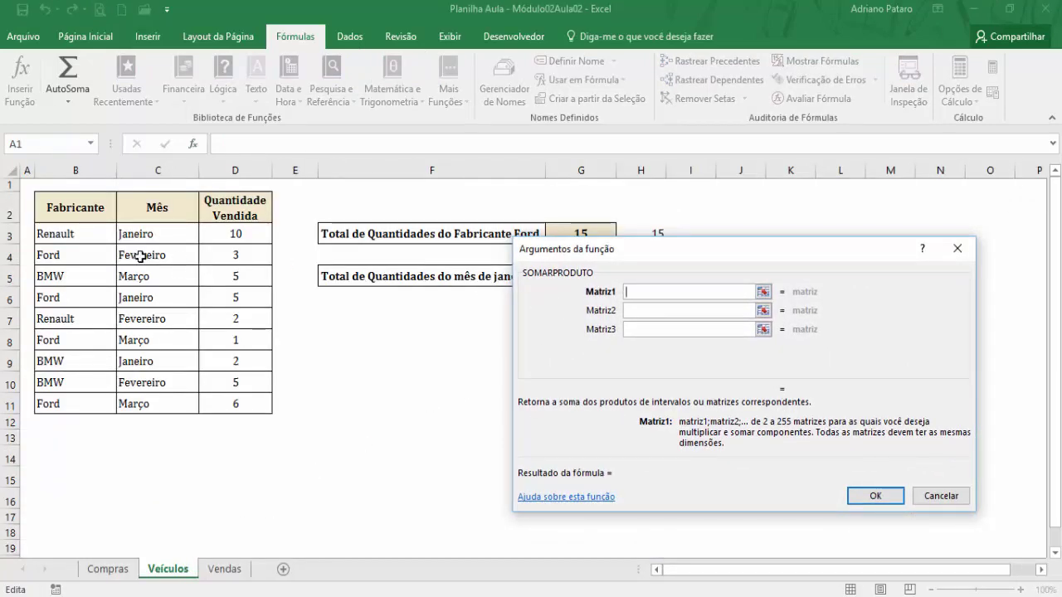
{"action": "left_click", "coordinate": [95, 233]}
{"action": "left_click_drag", "start_coordinate": [95, 234], "coordinate": [94, 405]}
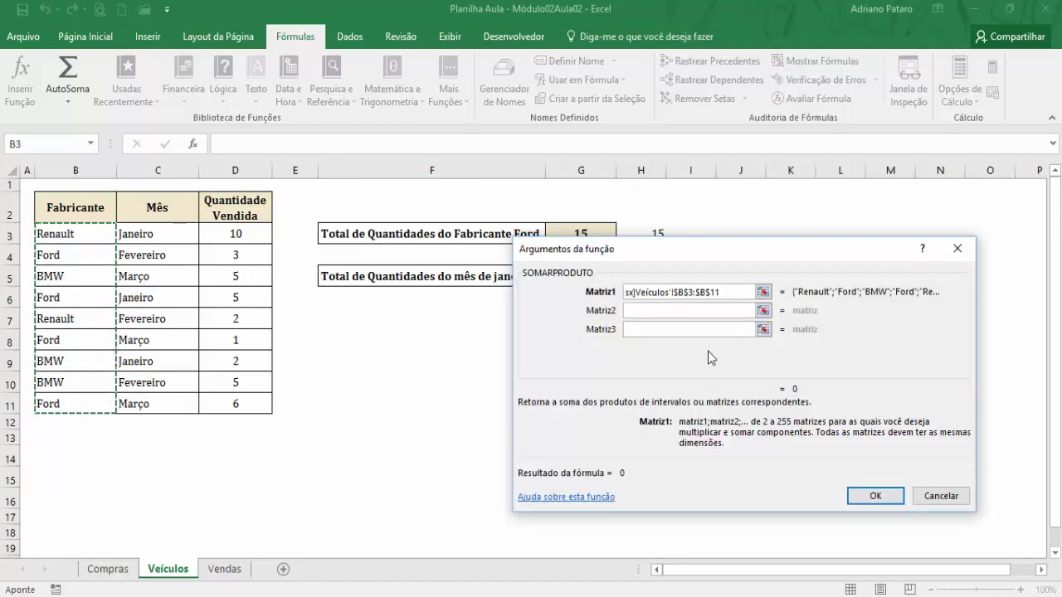
{"action": "type", "text": "=\"ford"}
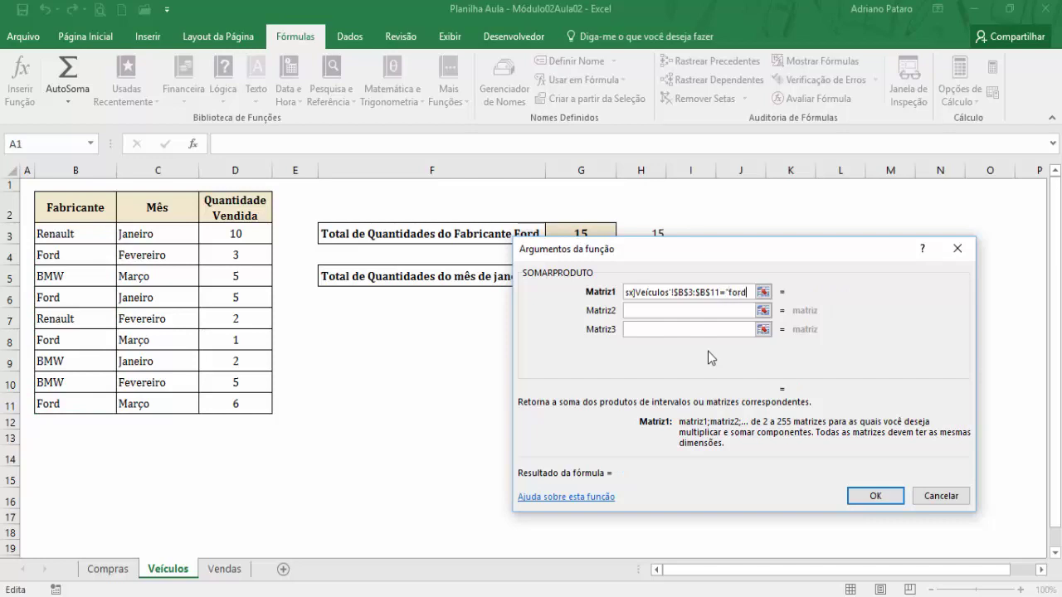
{"action": "type", "text": "\""}
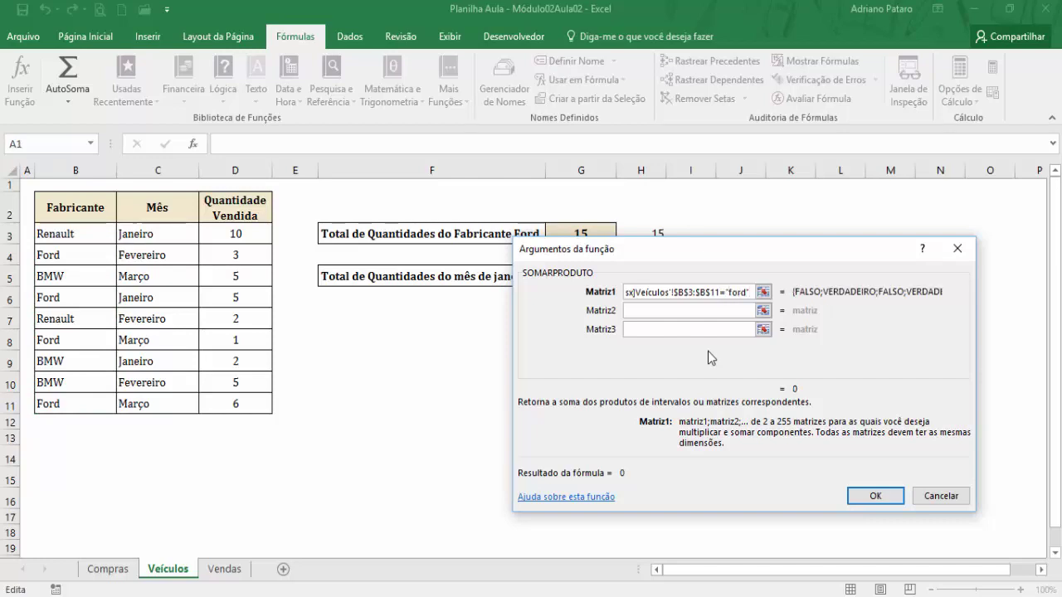
- Enclose the external Matriz1 condition in parentheses and put a double minus in front of it
{"action": "type", "text": ")"}
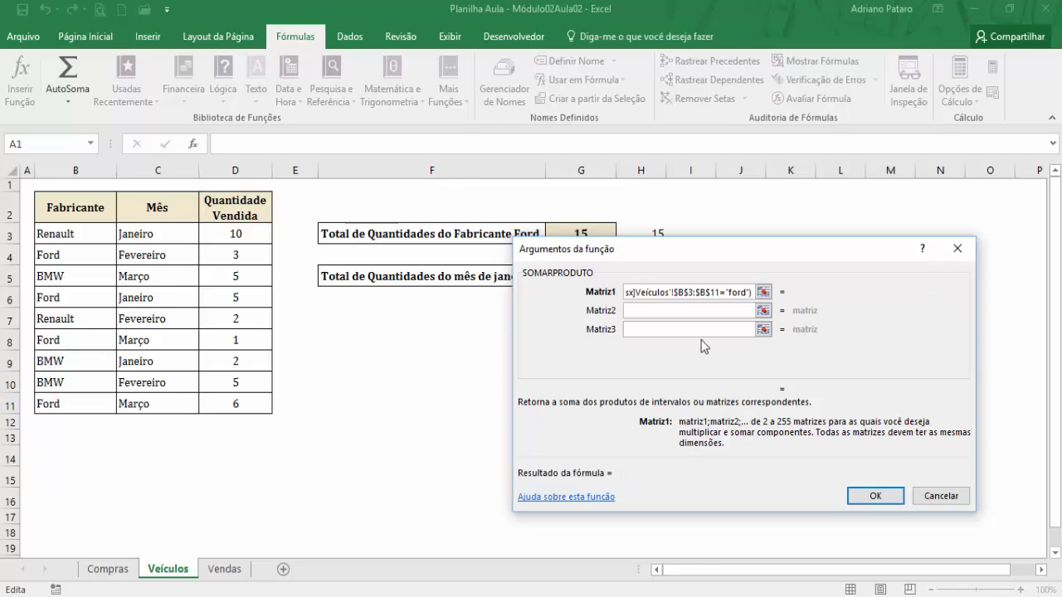
{"action": "left_click_drag", "start_coordinate": [674, 292], "coordinate": [574, 288]}
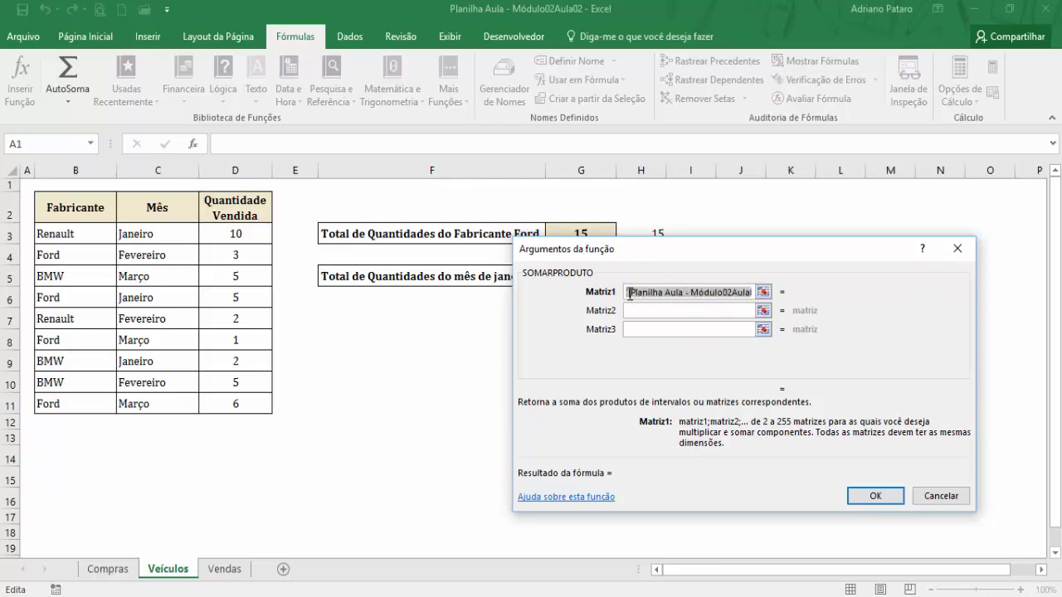
{"action": "left_click", "coordinate": [630, 294]}
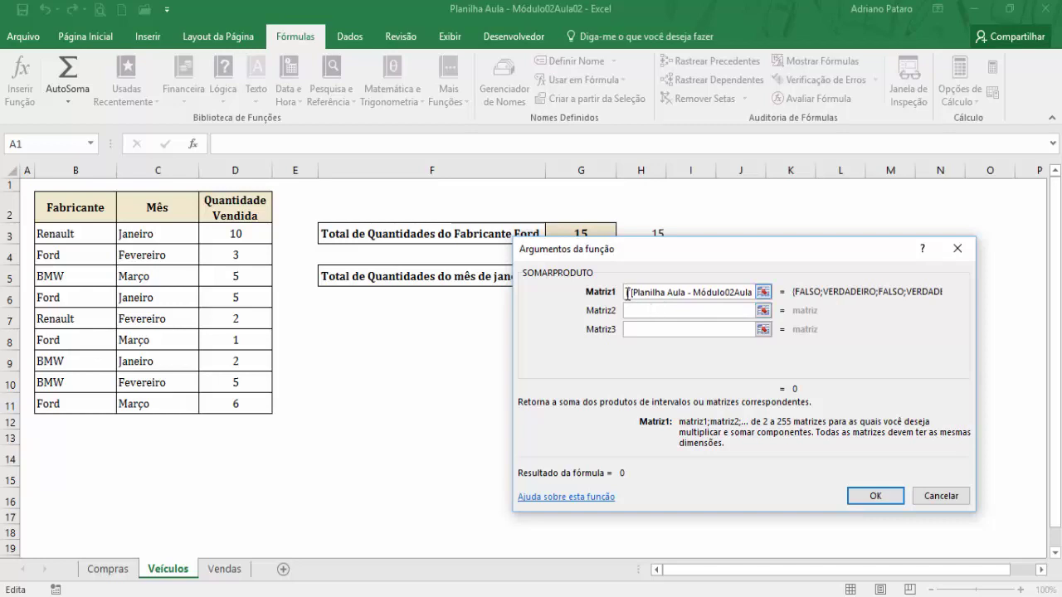
{"action": "type", "text": "--"}
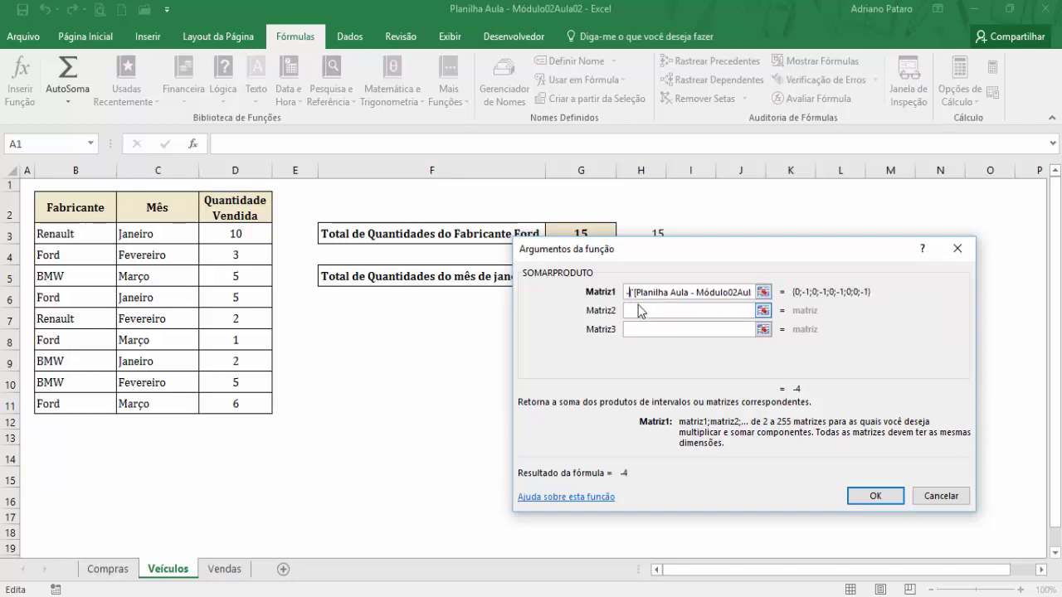
- Set Matriz2 to the quantities D3:D11 on the other workbook's Veículos sheet, then confirm the formula and center F6
{"action": "left_click_drag", "start_coordinate": [682, 267], "coordinate": [630, 302]}
{"action": "left_click", "coordinate": [599, 346]}
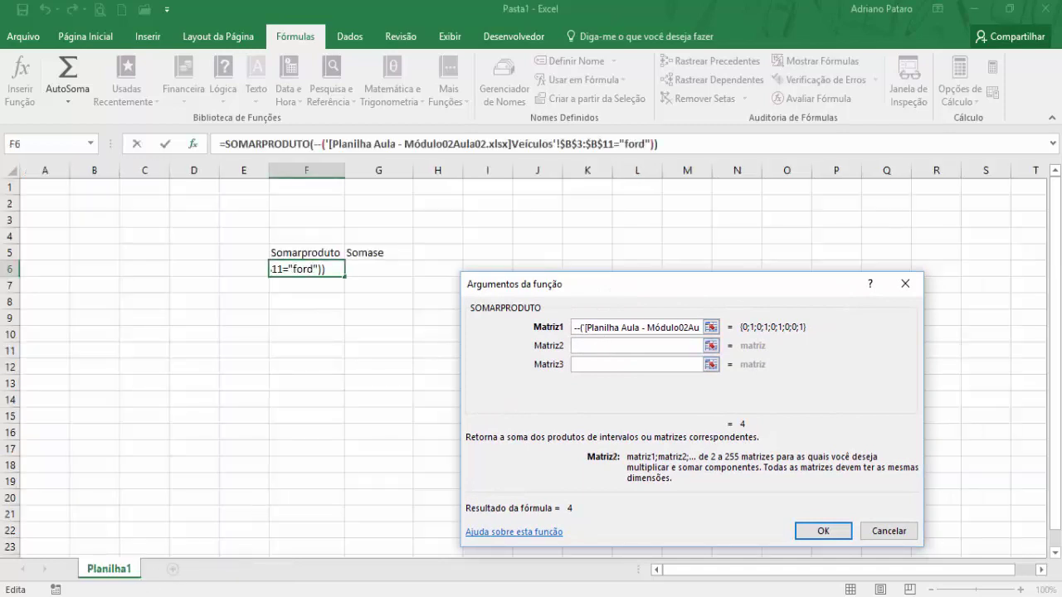
{"action": "left_click", "coordinate": [161, 562]}
{"action": "left_click_drag", "start_coordinate": [241, 234], "coordinate": [240, 403]}
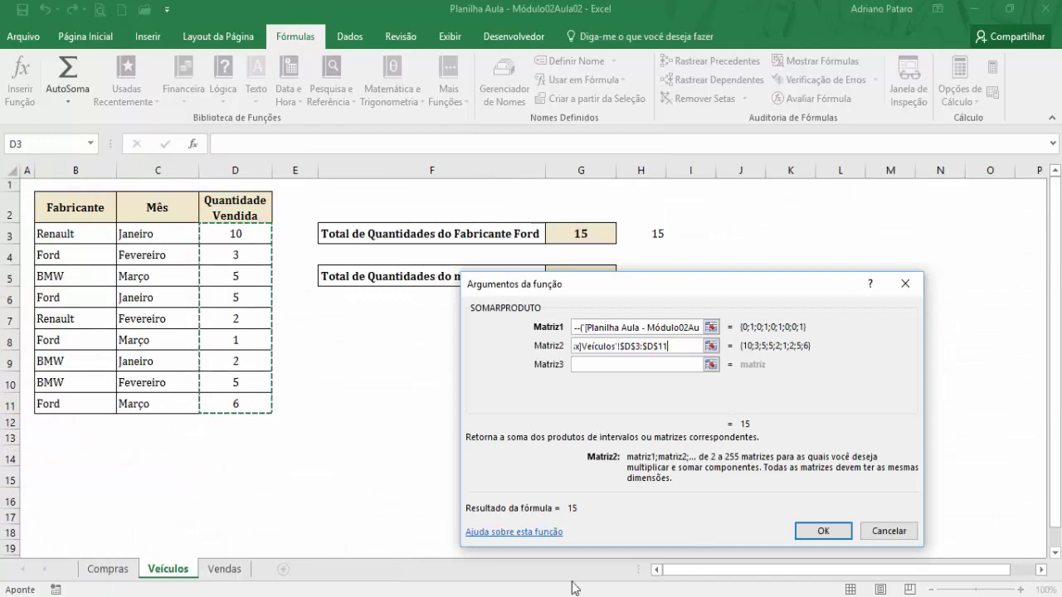
{"action": "left_click", "coordinate": [813, 531]}
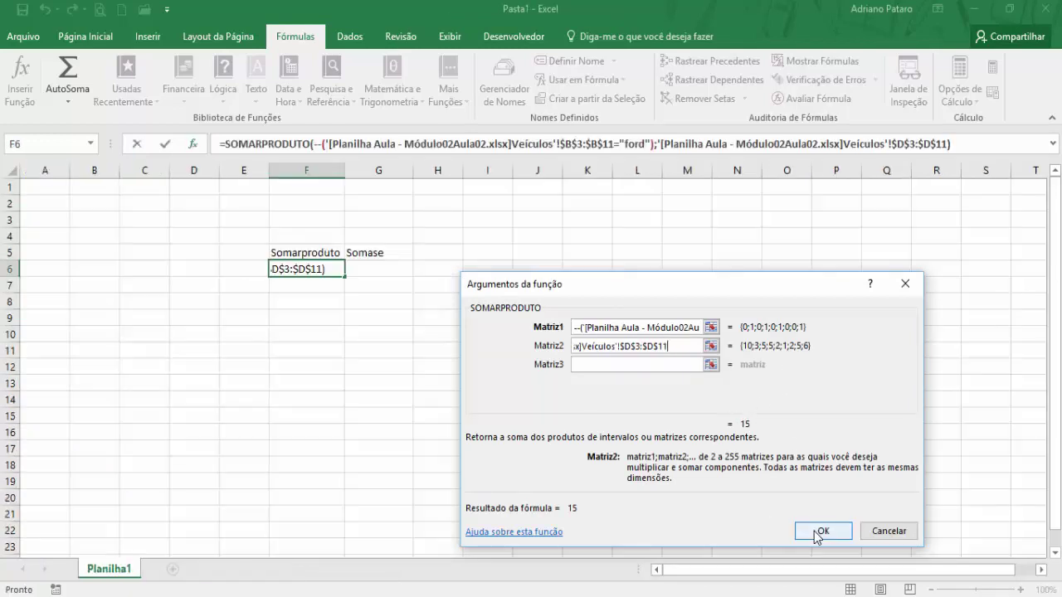
{"action": "left_click", "coordinate": [95, 38]}
{"action": "left_click", "coordinate": [273, 92]}
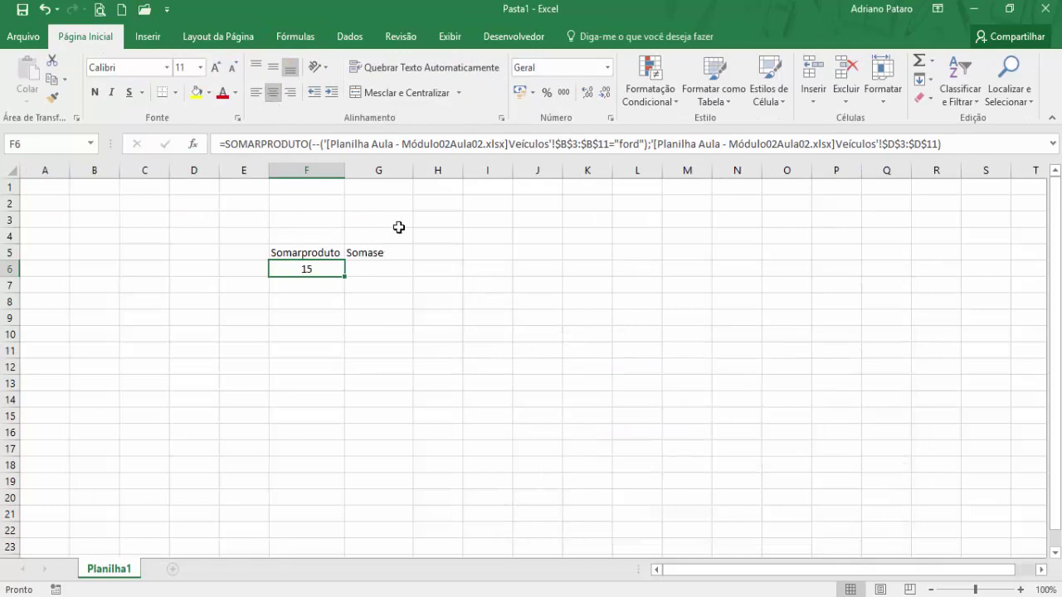
- Widen columns F and G and center the Somarproduto and Somase headings in F5:G5
{"action": "left_click_drag", "start_coordinate": [413, 172], "coordinate": [436, 174]}
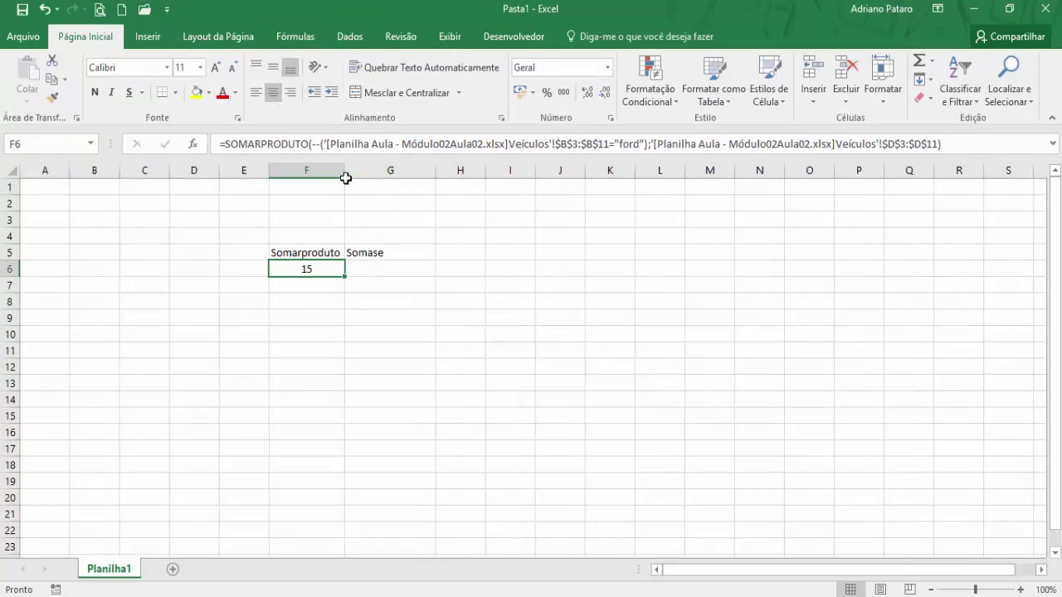
{"action": "left_click_drag", "start_coordinate": [347, 173], "coordinate": [360, 174]}
{"action": "left_click", "coordinate": [386, 265]}
{"action": "left_click_drag", "start_coordinate": [336, 253], "coordinate": [369, 252]}
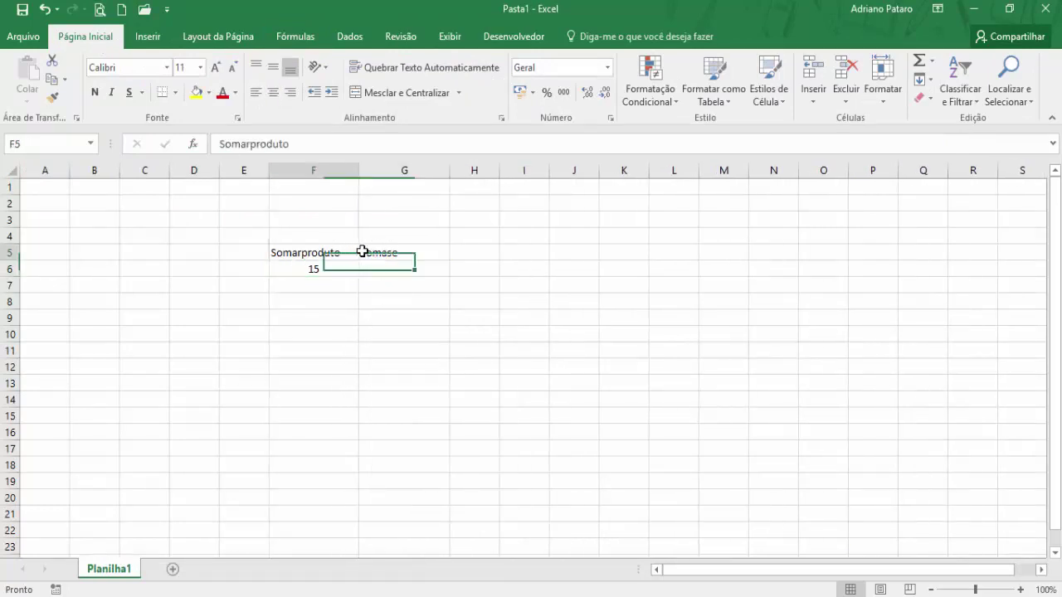
{"action": "left_click", "coordinate": [273, 92]}
- Insert the SOMASE function in G6, below the Somase heading
{"action": "left_click", "coordinate": [390, 267]}
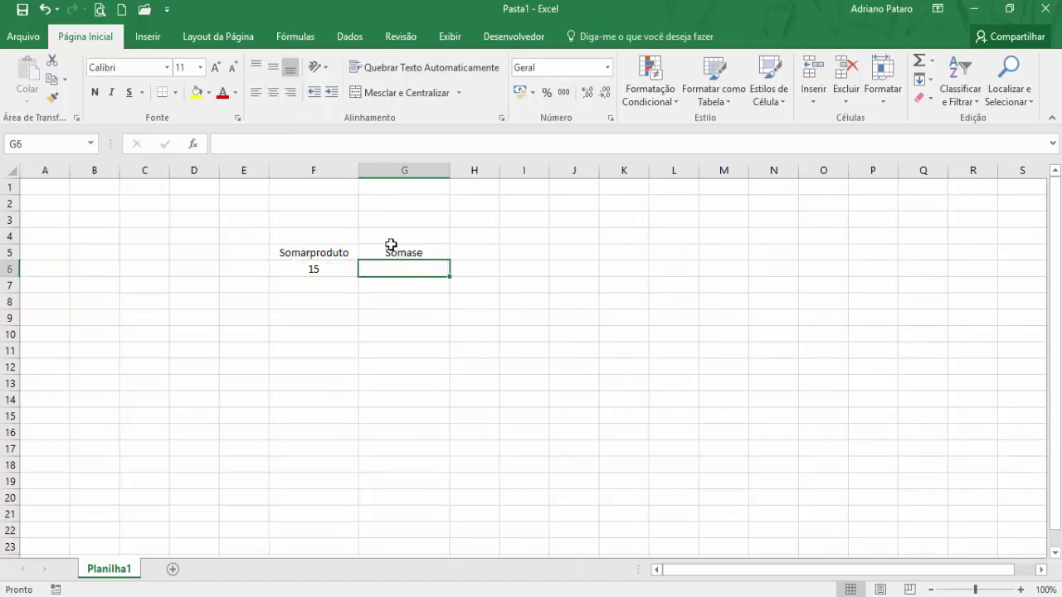
{"action": "left_click", "coordinate": [300, 38]}
{"action": "left_click", "coordinate": [396, 110]}
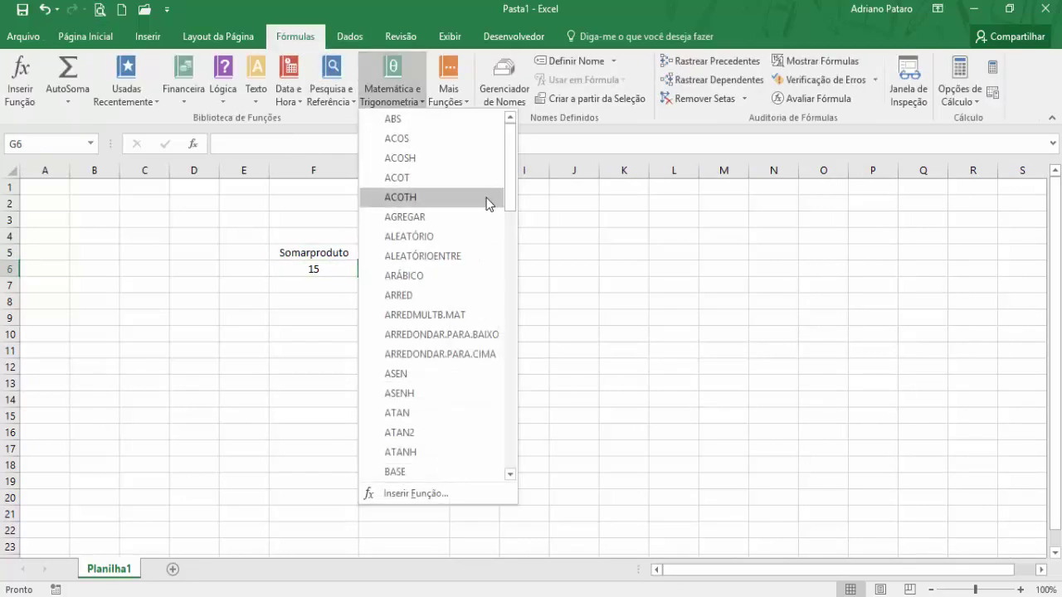
{"action": "left_click_drag", "start_coordinate": [510, 199], "coordinate": [547, 399]}
{"action": "scroll", "coordinate": [473, 315], "scroll_direction": "down", "scroll_amount": 5}
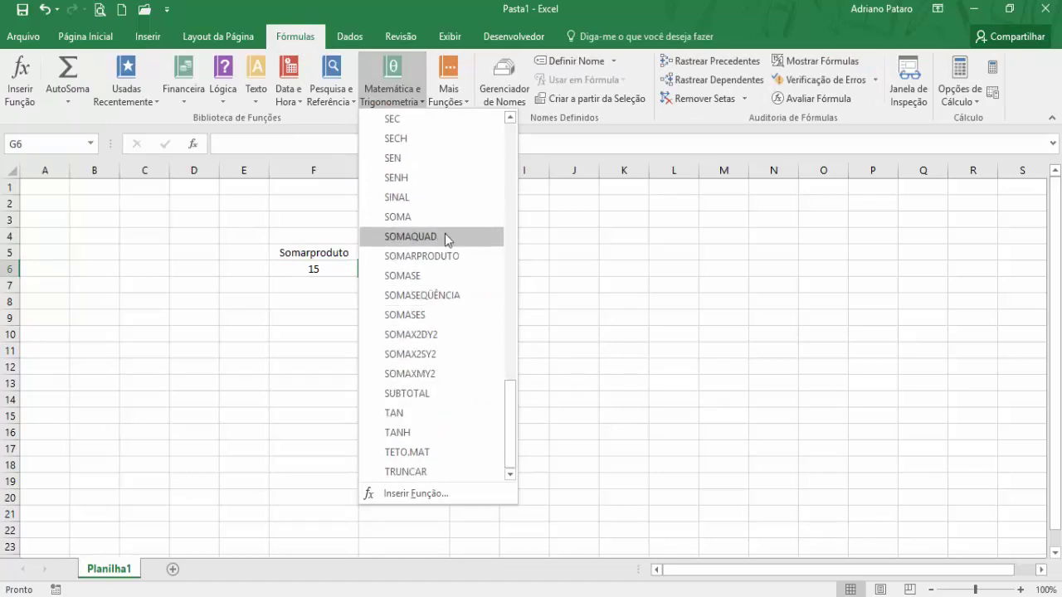
{"action": "left_click", "coordinate": [450, 277]}
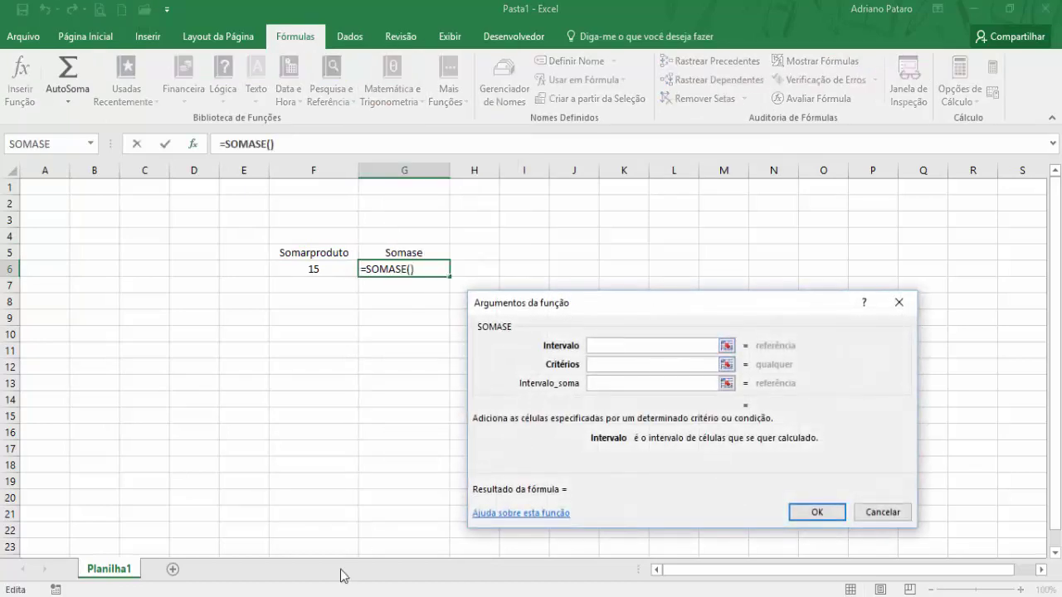
- Set Intervalo to the manufacturers B3:B11 on the Veículos sheet of Planilha Aula - Módulo02Aula02 and Critérios to "ford"
{"action": "left_click", "coordinate": [214, 596]}
{"action": "left_click", "coordinate": [183, 559]}
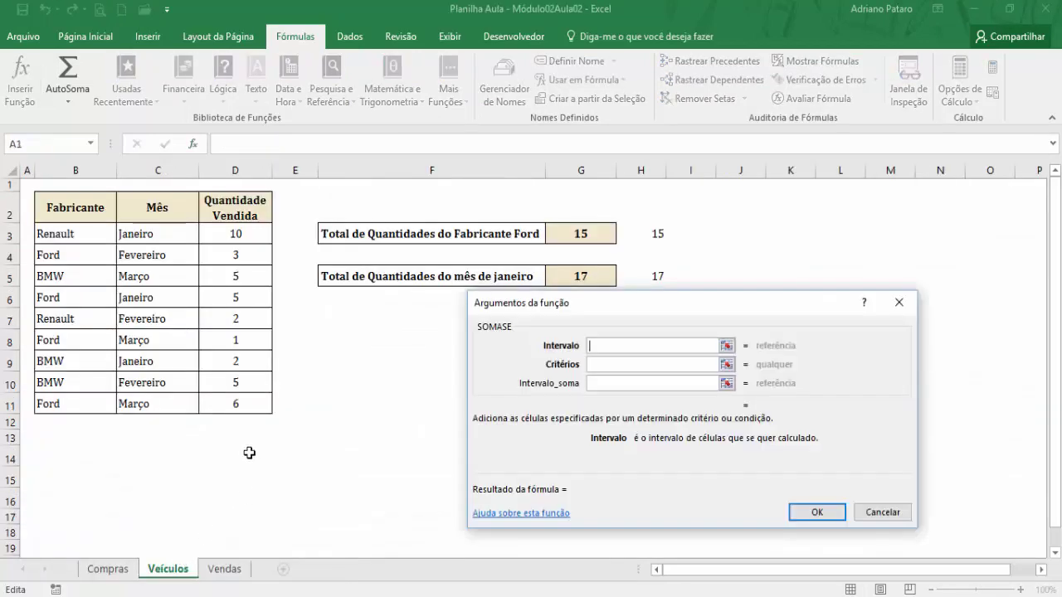
{"action": "left_click_drag", "start_coordinate": [88, 232], "coordinate": [88, 403]}
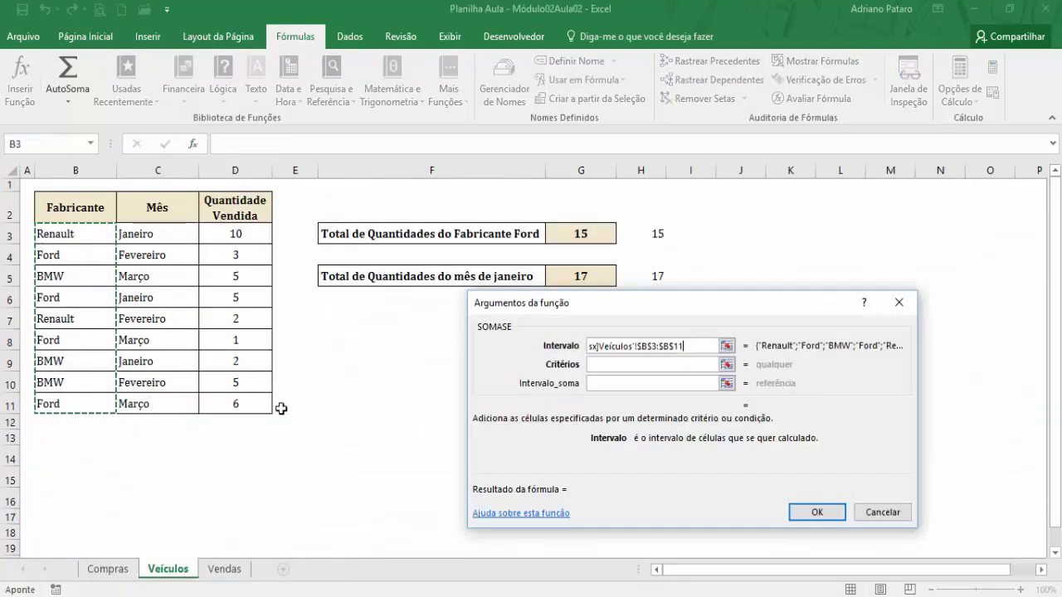
{"action": "left_click", "coordinate": [607, 362]}
{"action": "type", "text": "\"ford\""}
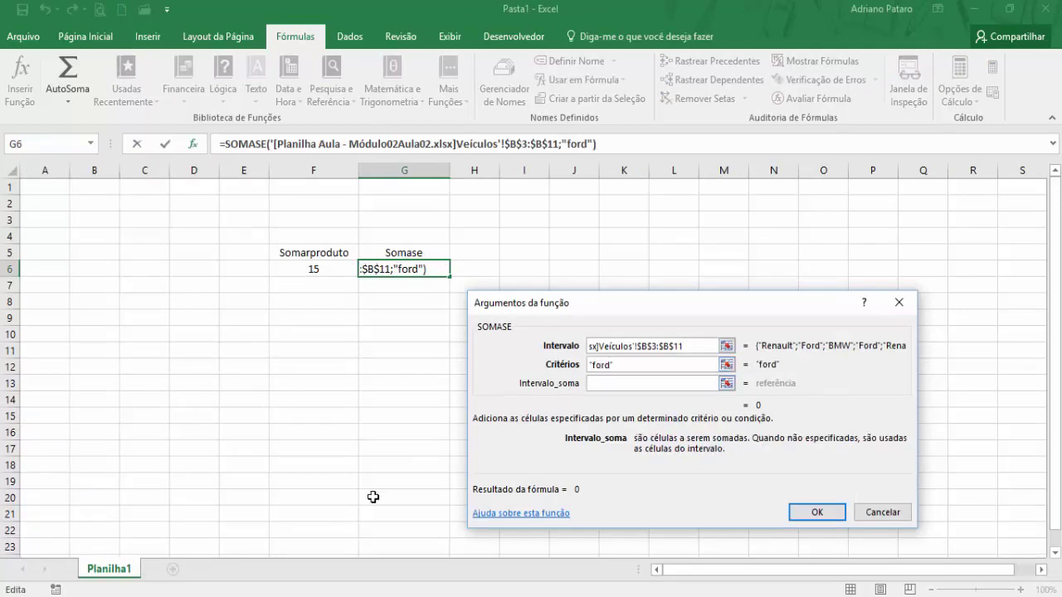
- Set Intervalo_soma to the quantities D3:D11 on the other workbook's Veículos sheet and confirm the SOMASE formula
{"action": "mouse_move", "coordinate": [242, 581]}
{"action": "left_click", "coordinate": [264, 562]}
{"action": "left_click", "coordinate": [125, 560]}
{"action": "left_click_drag", "start_coordinate": [255, 233], "coordinate": [241, 404]}
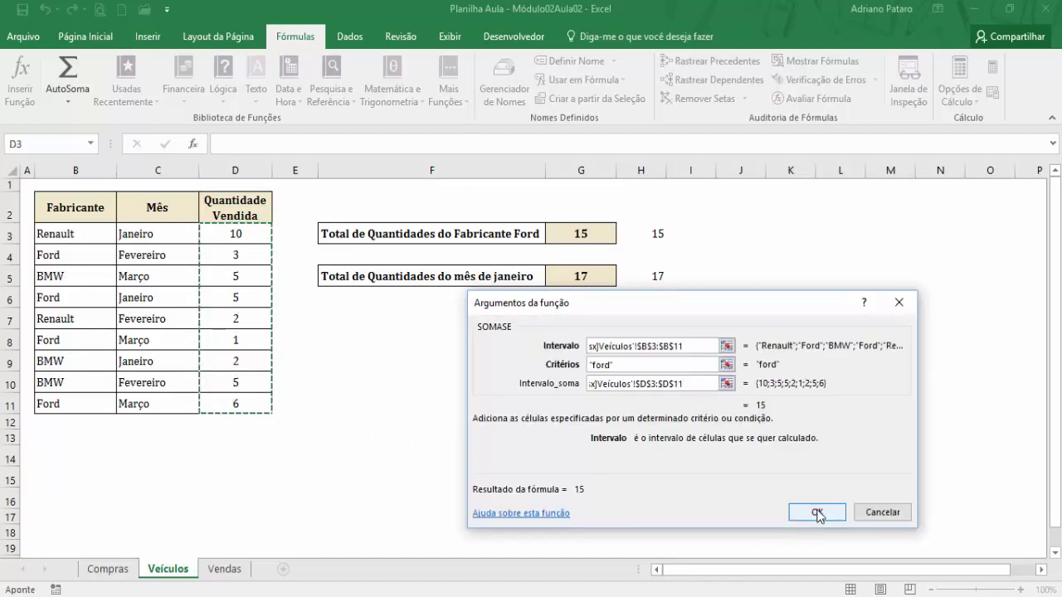
{"action": "left_click", "coordinate": [817, 514]}
- Center the two results in F6:G6 and select the SOMASE cell G6
{"action": "left_click_drag", "start_coordinate": [317, 273], "coordinate": [373, 273]}
{"action": "left_click", "coordinate": [85, 36]}
{"action": "left_click", "coordinate": [273, 94]}
{"action": "left_click", "coordinate": [273, 94]}
{"action": "left_click", "coordinate": [410, 266]}
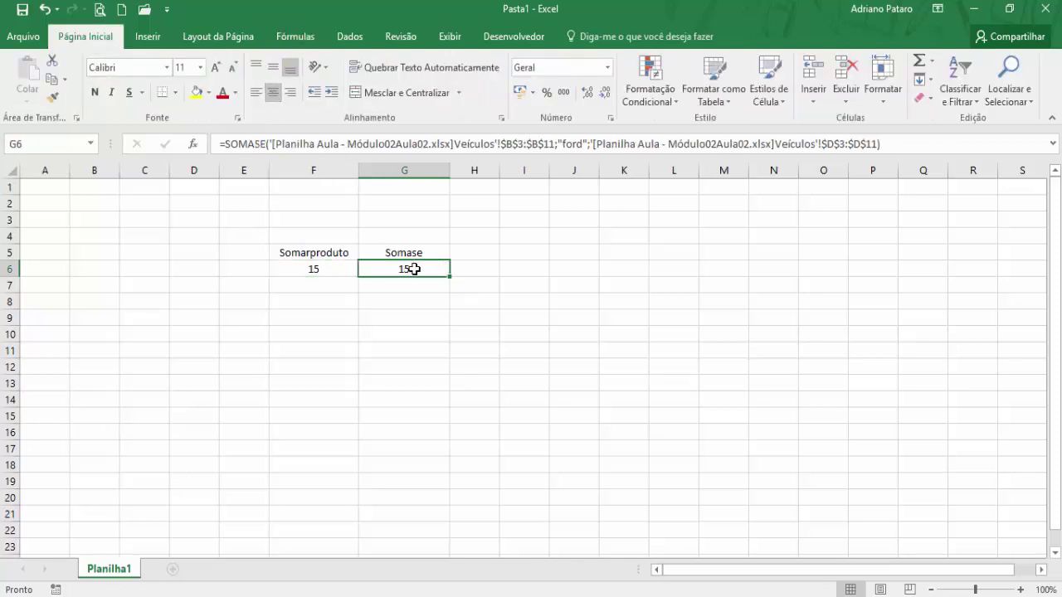
- Save the new workbook as "teste aula" in Área de Trabalho, then close it
{"action": "left_click", "coordinate": [23, 10]}
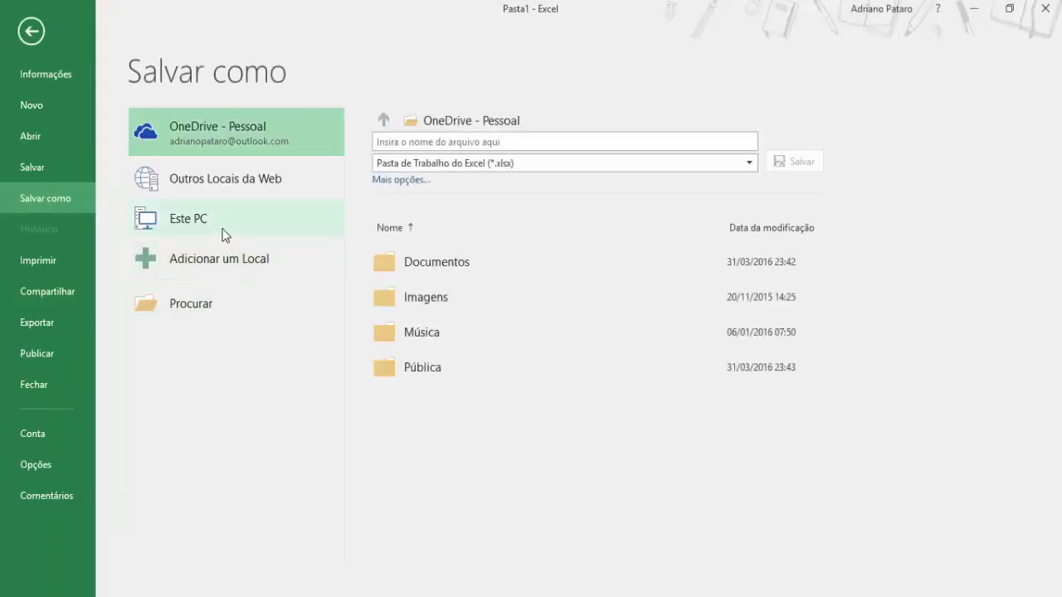
{"action": "left_click", "coordinate": [224, 228]}
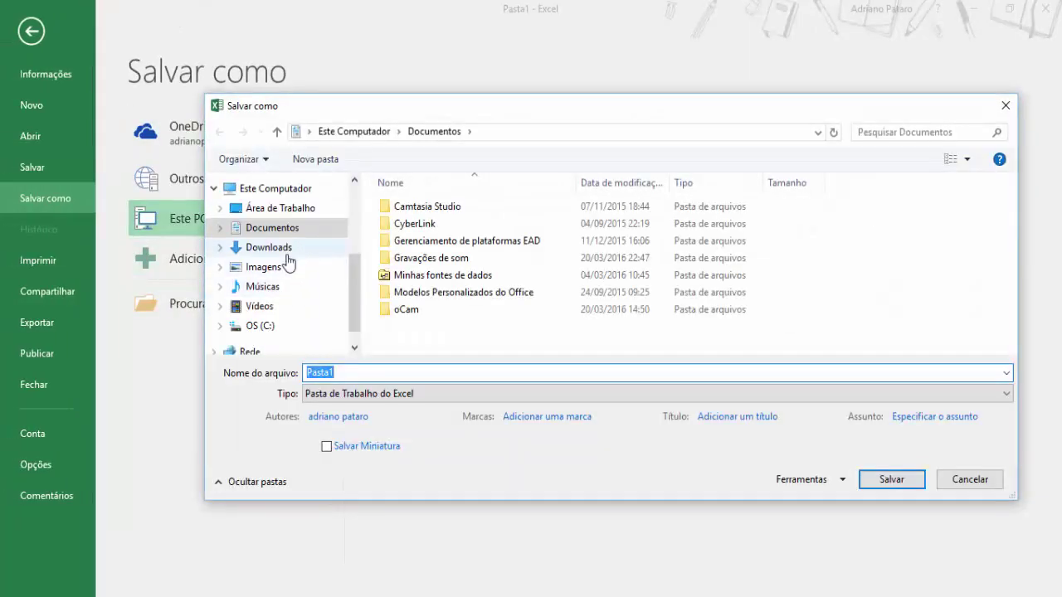
{"action": "left_click", "coordinate": [280, 208]}
{"action": "left_click", "coordinate": [343, 369]}
{"action": "type", "text": "test"}
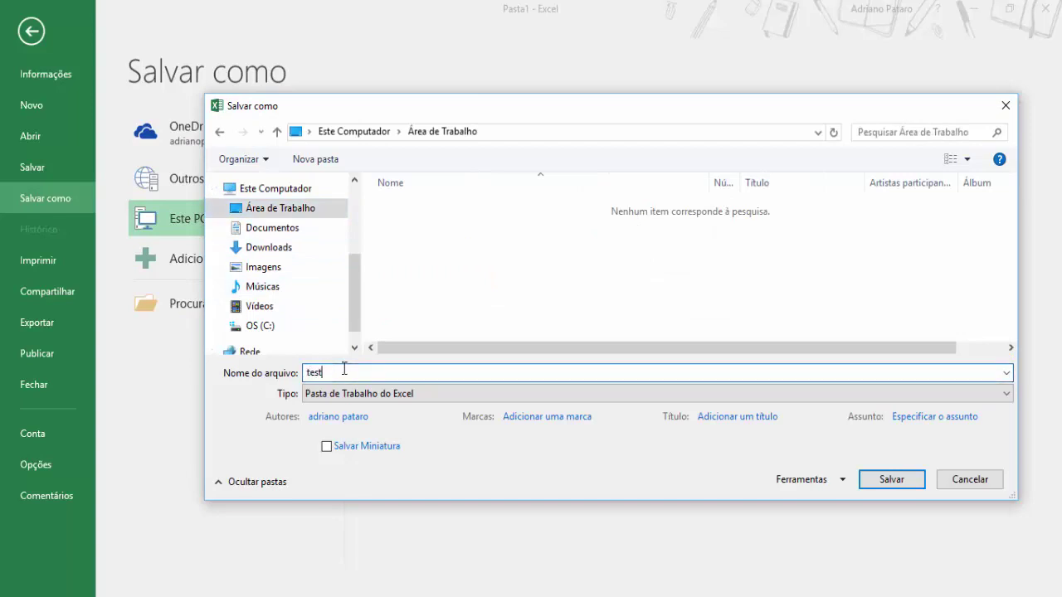
{"action": "type", "text": "e aula"}
{"action": "left_click", "coordinate": [873, 484]}
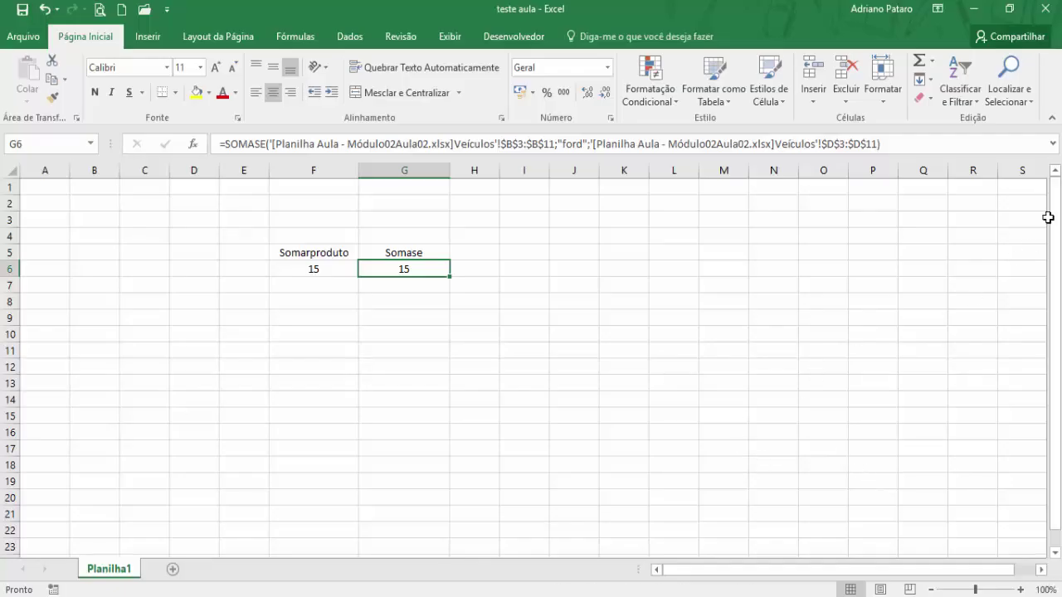
{"action": "left_click", "coordinate": [1044, 8]}
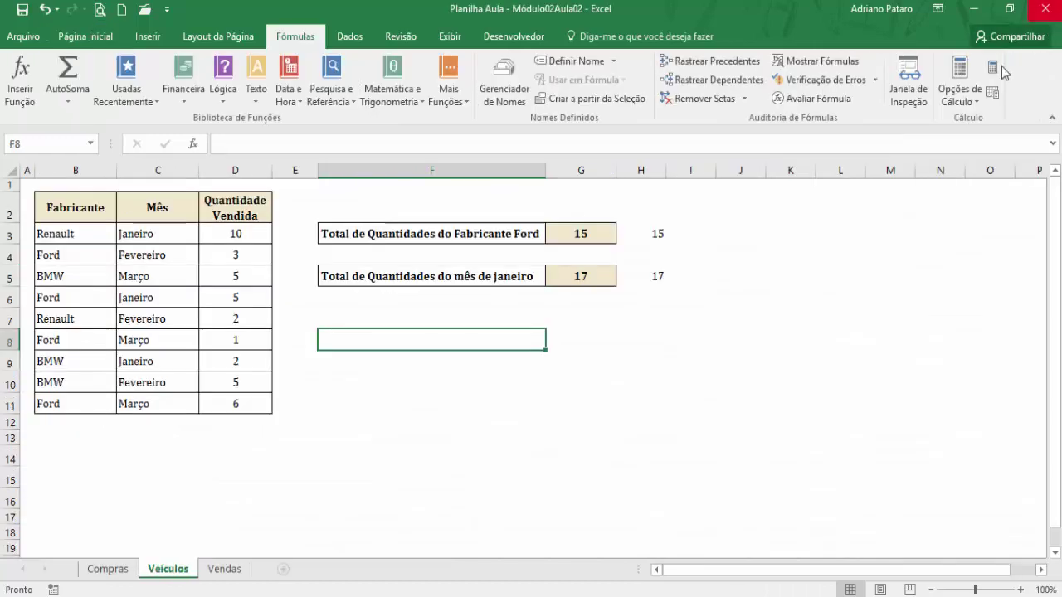
- Save a copy of Planilha Aula - Módulo02Aula02 in Área de Trabalho under the same name, then close the workbook
{"action": "left_click", "coordinate": [271, 277]}
{"action": "left_click", "coordinate": [33, 38]}
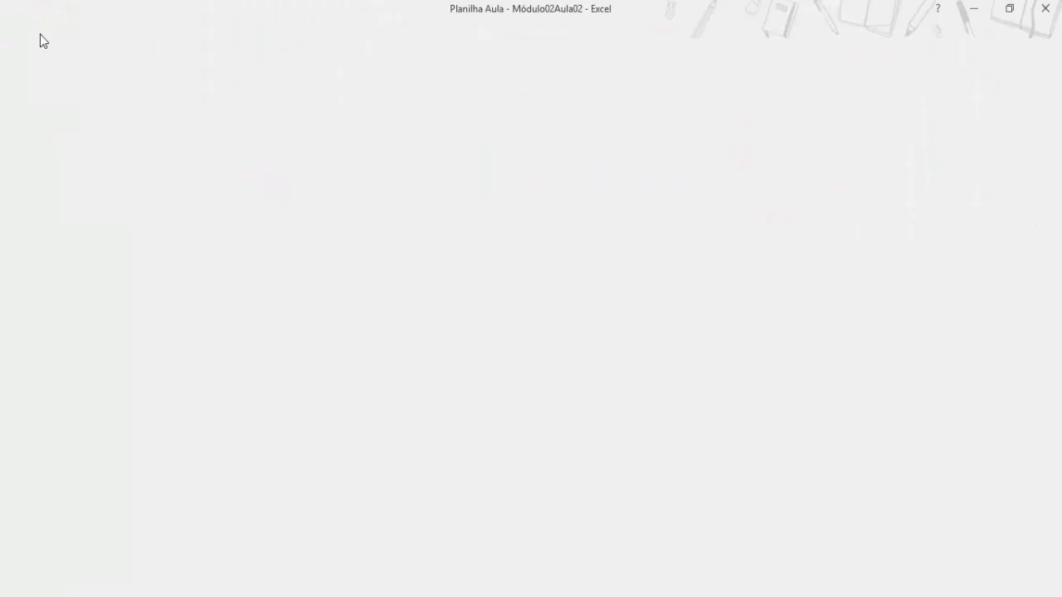
{"action": "left_click", "coordinate": [70, 200]}
{"action": "left_click", "coordinate": [209, 227]}
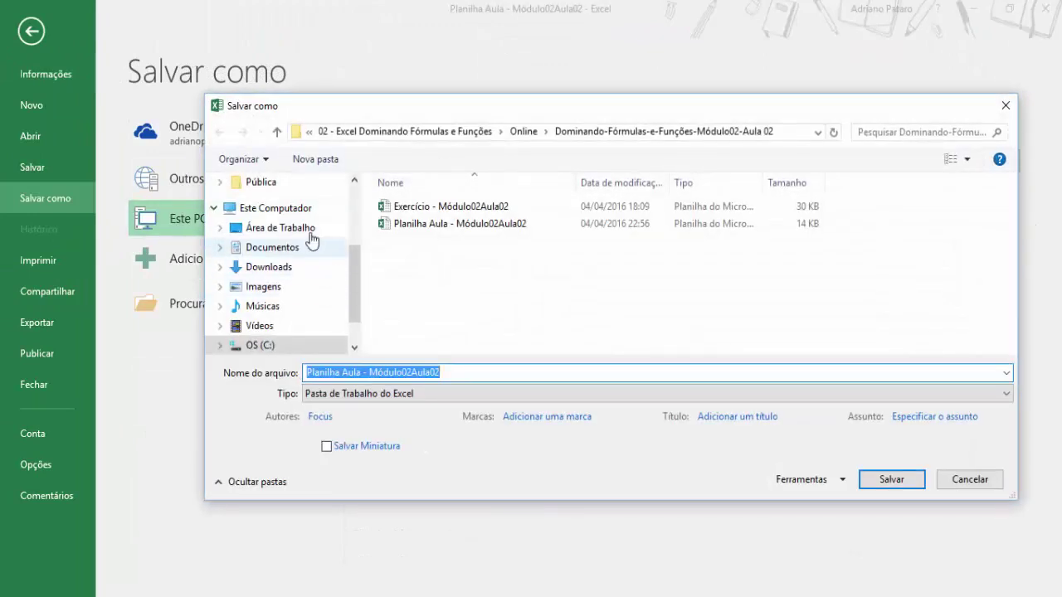
{"action": "left_click", "coordinate": [309, 230]}
{"action": "left_click", "coordinate": [469, 375]}
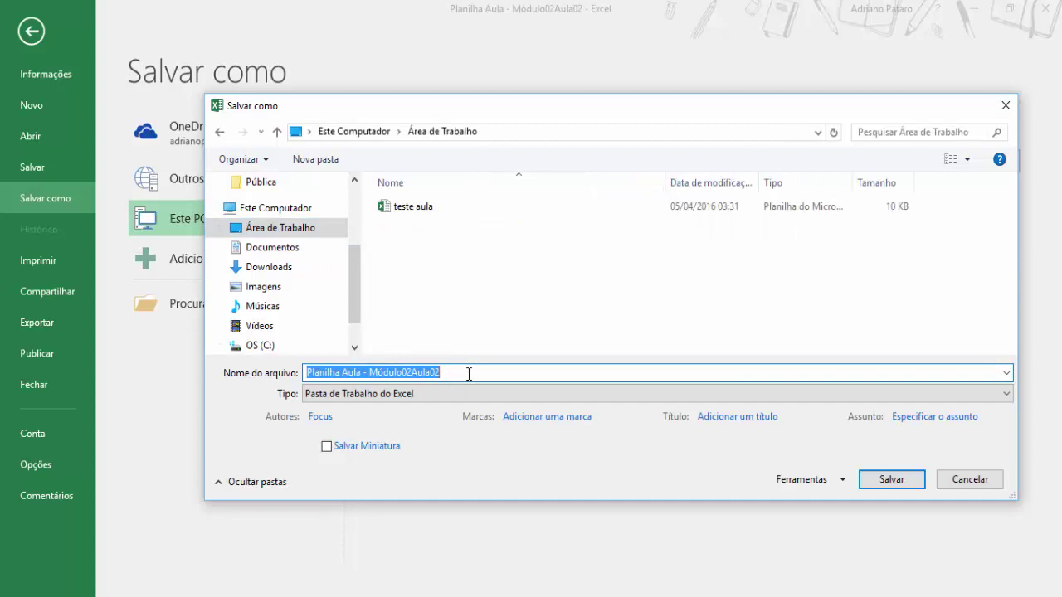
{"action": "left_click", "coordinate": [468, 375]}
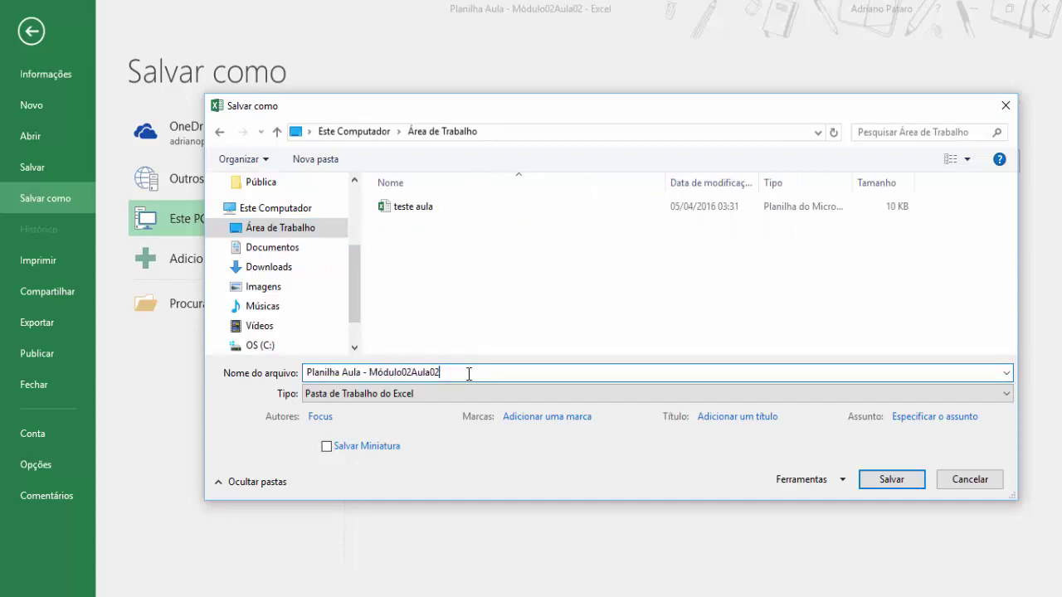
{"action": "left_click", "coordinate": [886, 479]}
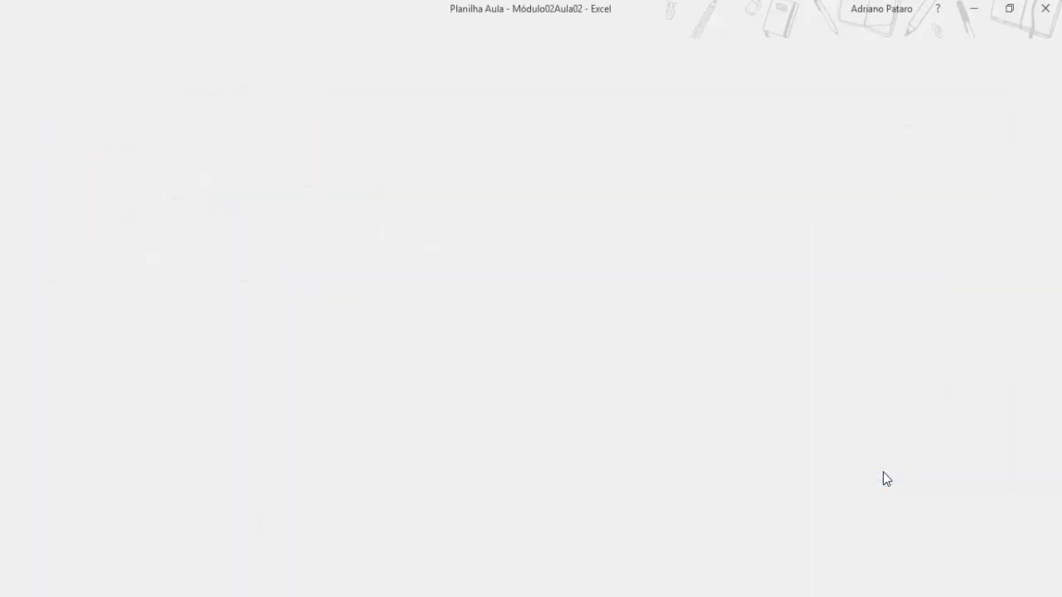
{"action": "left_click", "coordinate": [1045, 10]}
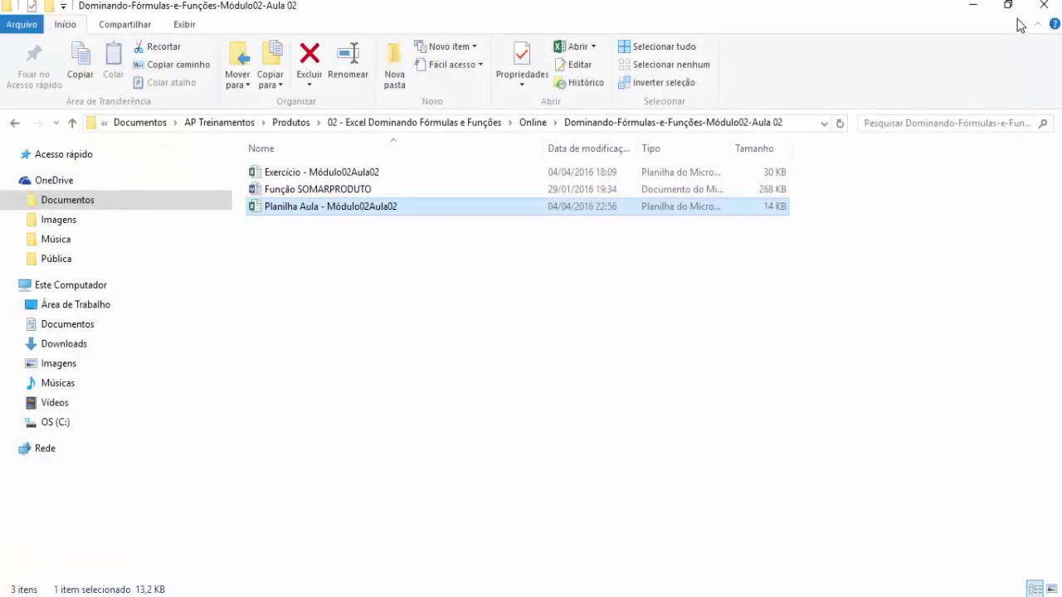
- Open the teste aula workbook from the desktop and enable its external links to compare the SOMASE and SOMARPRODUTO cells
{"action": "left_click", "coordinate": [976, 7]}
{"action": "left_click", "coordinate": [981, 7]}
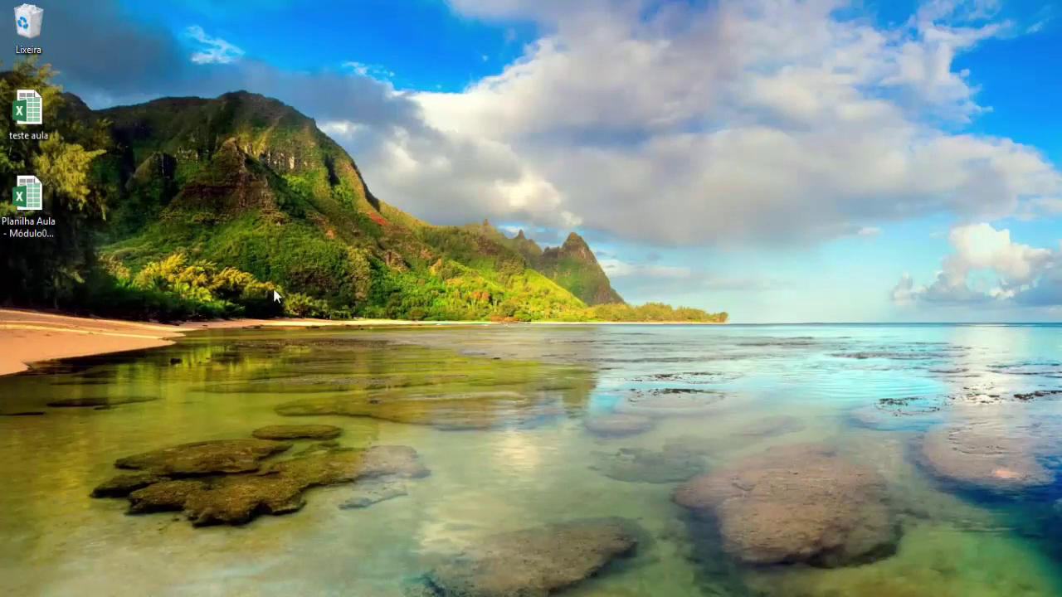
{"action": "left_click", "coordinate": [37, 125]}
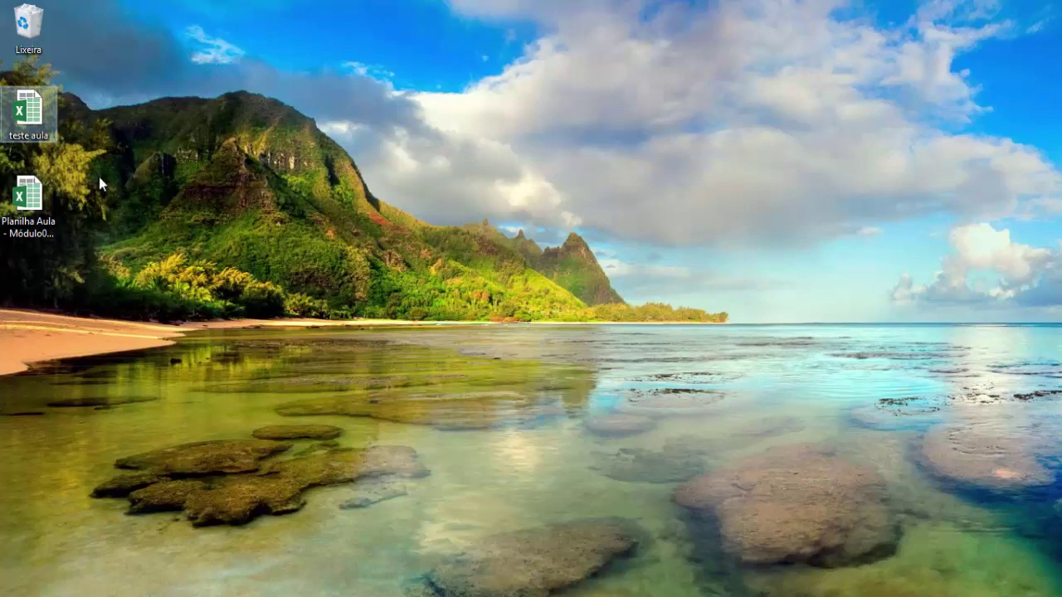
{"action": "double_click", "coordinate": [38, 129]}
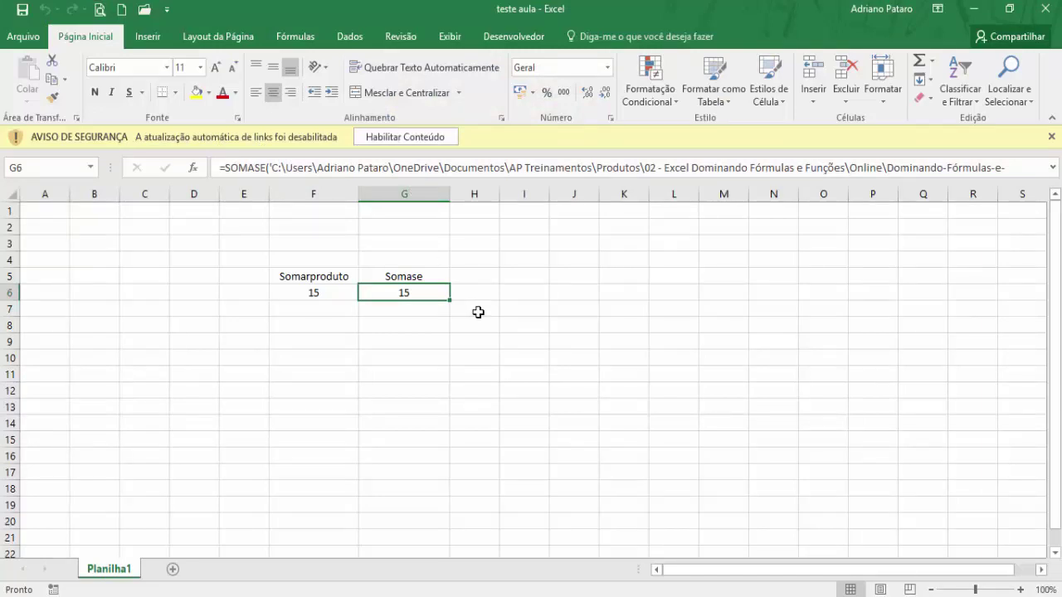
{"action": "left_click", "coordinate": [426, 143]}
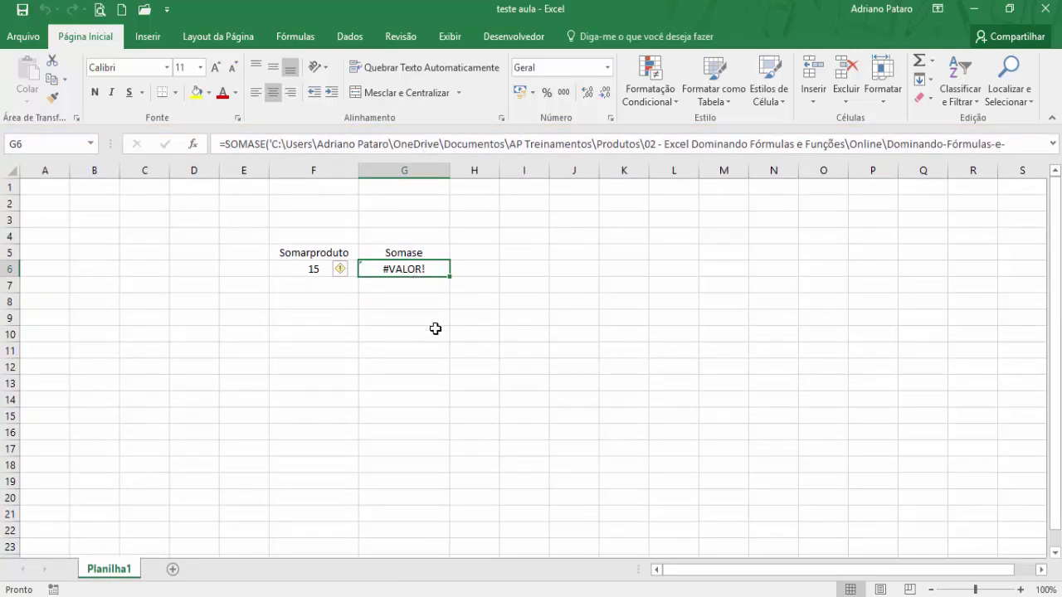
{"action": "left_click", "coordinate": [311, 271]}
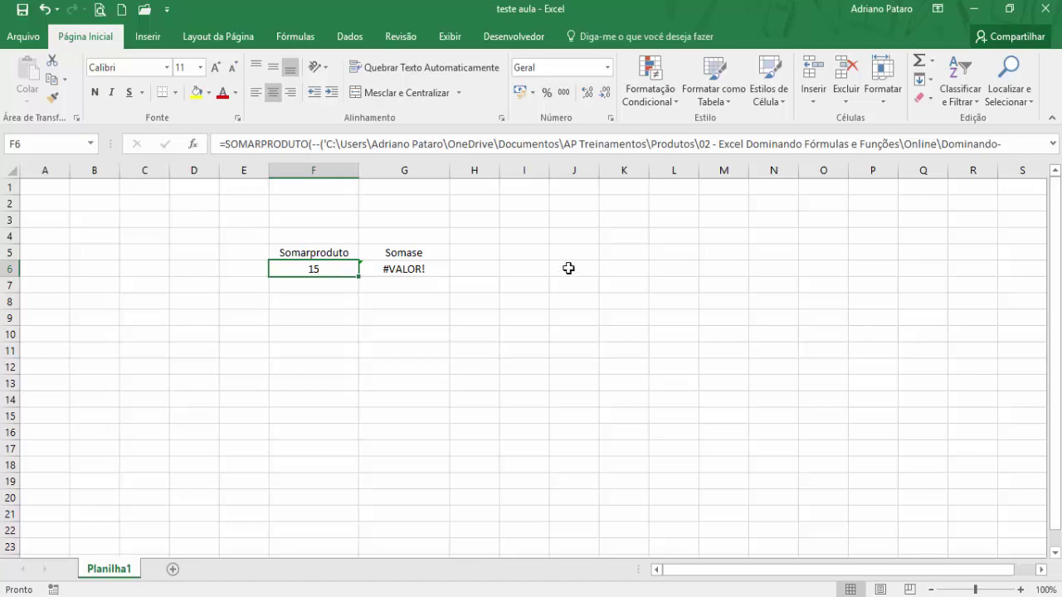
- Close teste aula without saving and open Planilha Aula - Módulo02Aula02 from the desktop
{"action": "left_click", "coordinate": [1049, 8]}
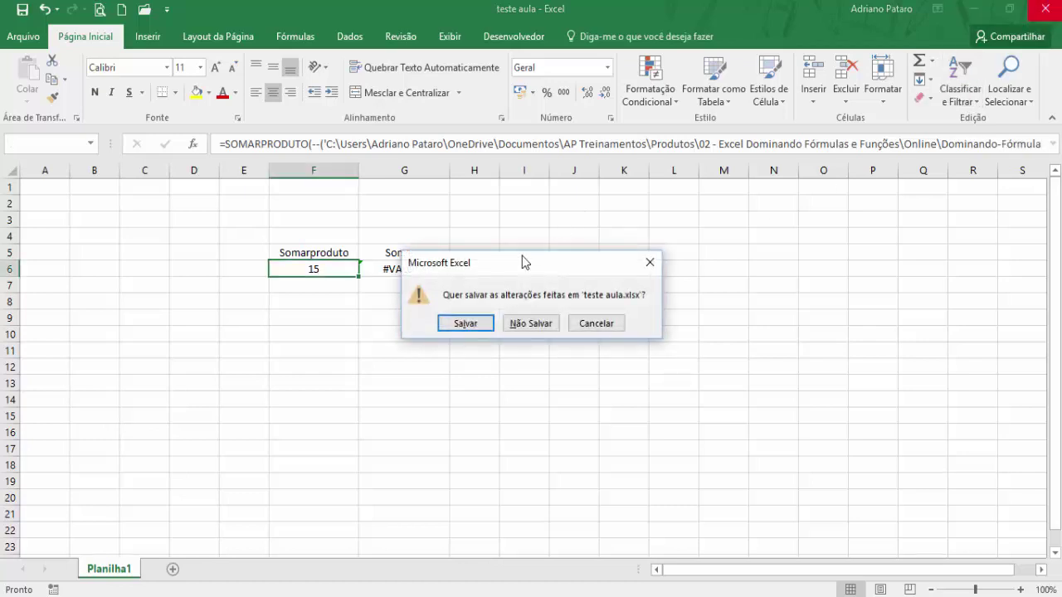
{"action": "left_click", "coordinate": [525, 324]}
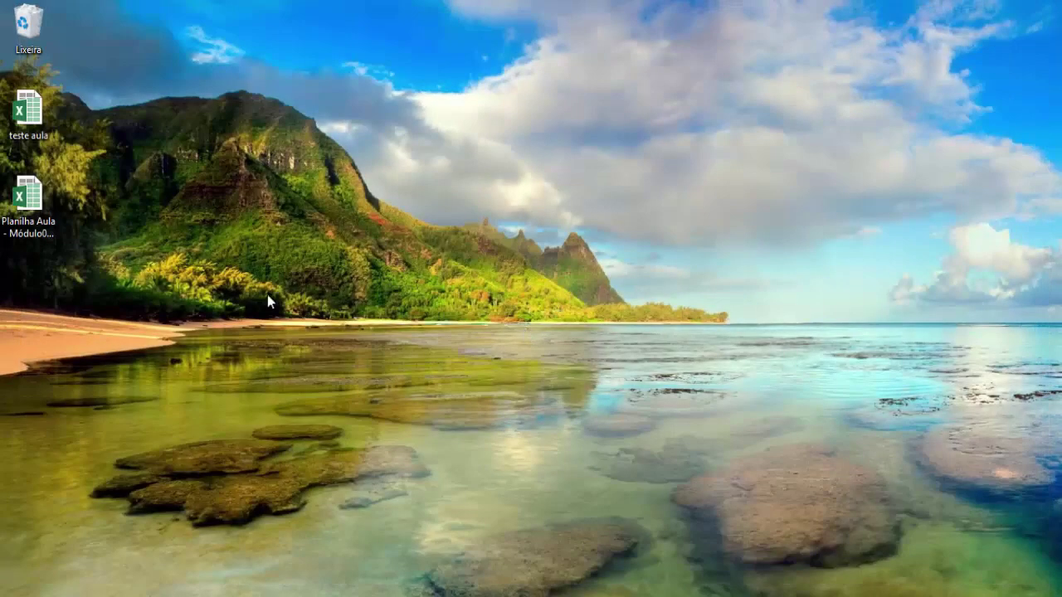
{"action": "double_click", "coordinate": [50, 226]}
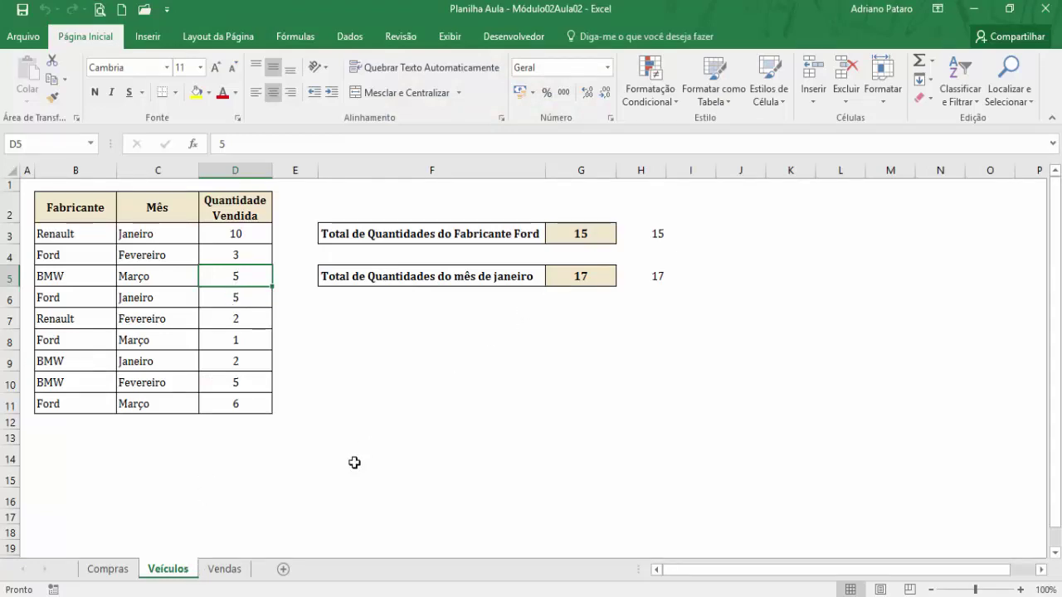
- On the Vendas sheet, examine the city headings C3:H3, the sales values C4:H17 and the Rio total cell K4
{"action": "left_click", "coordinate": [223, 569]}
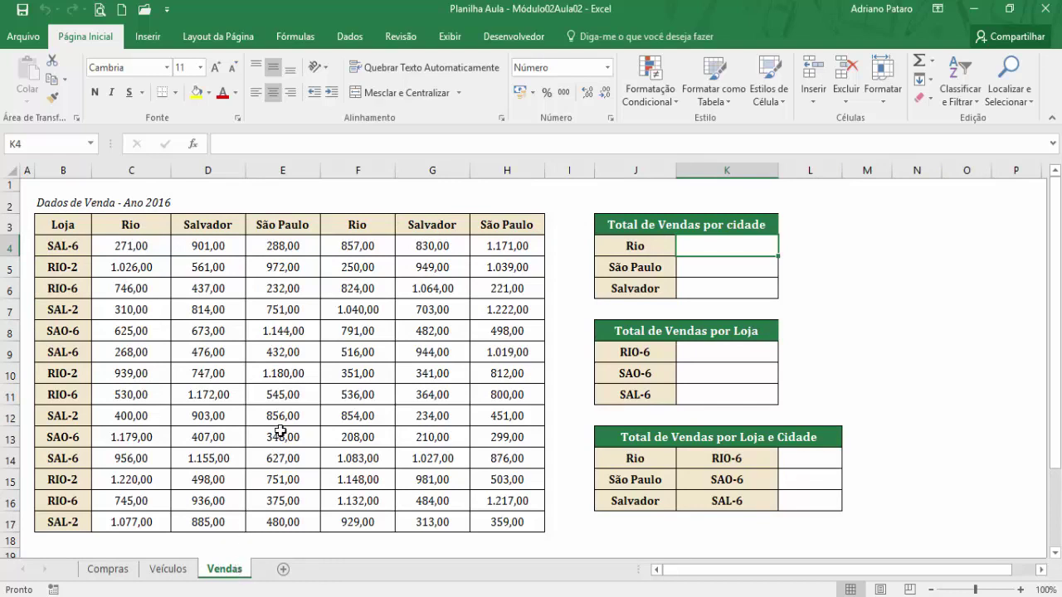
{"action": "left_click", "coordinate": [150, 228]}
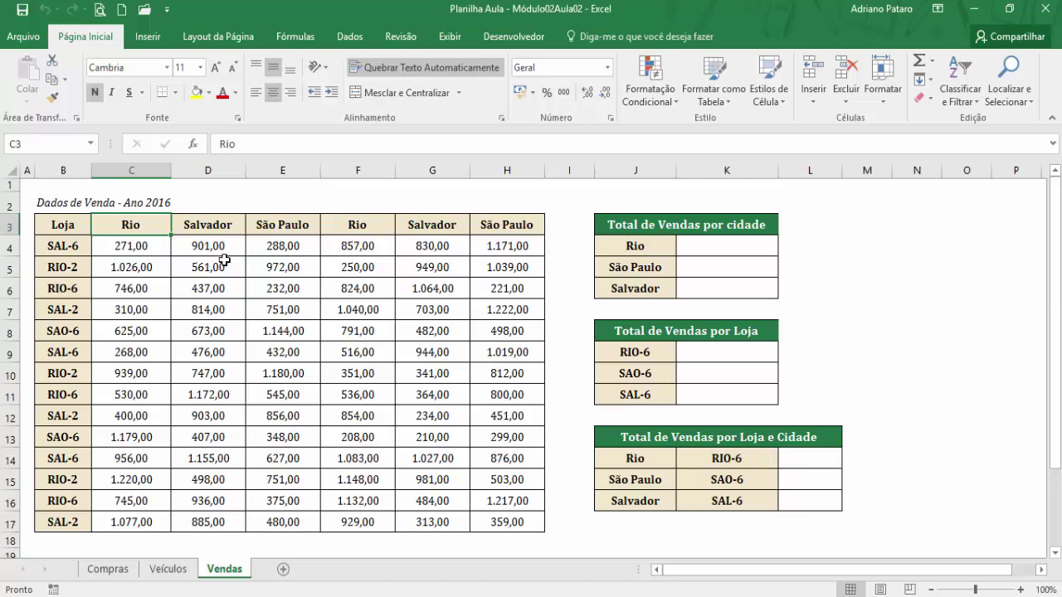
{"action": "left_click", "coordinate": [694, 251]}
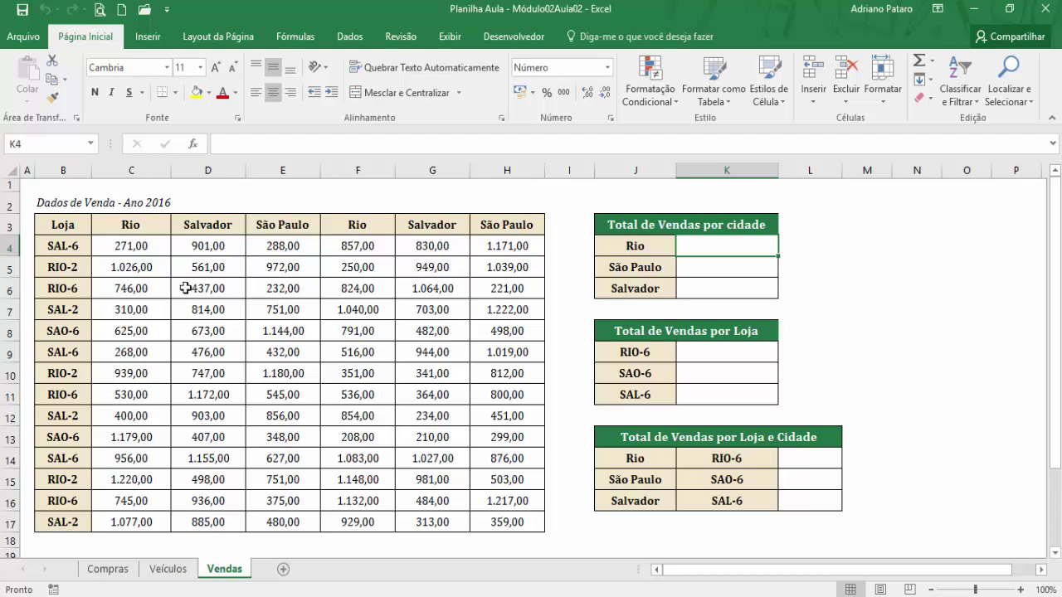
{"action": "left_click", "coordinate": [130, 230]}
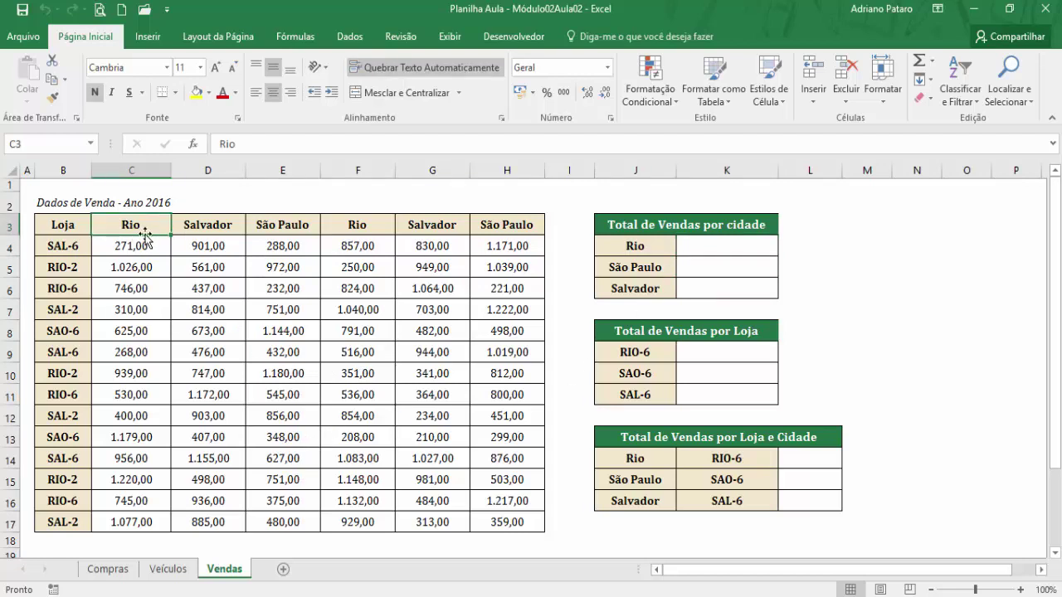
{"action": "left_click_drag", "start_coordinate": [140, 229], "coordinate": [523, 229]}
{"action": "left_click_drag", "start_coordinate": [114, 245], "coordinate": [493, 524]}
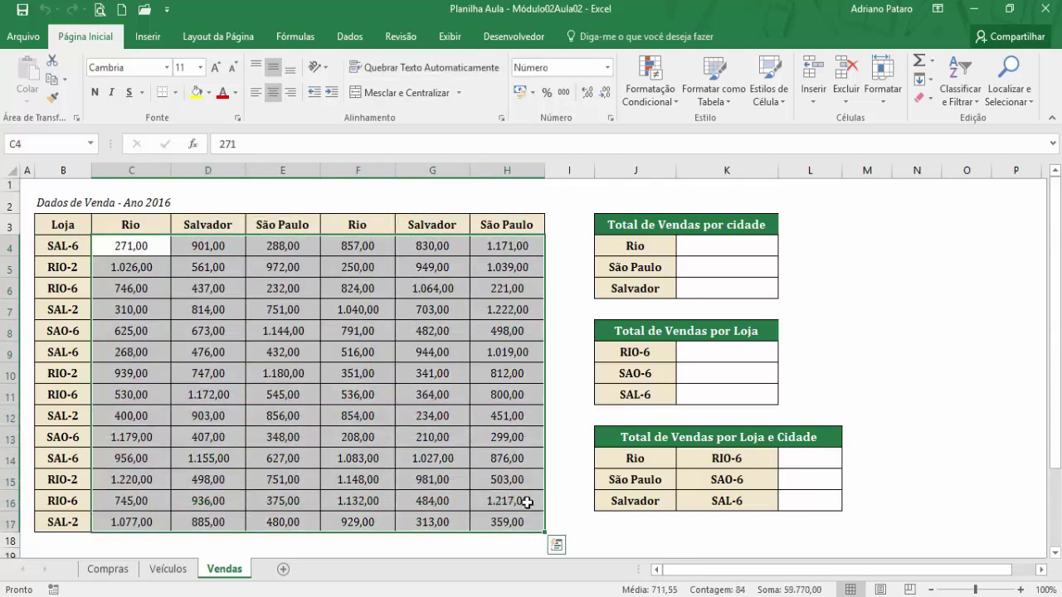
- Try to total the Rio sales in K4 with SOMASE, using range C3:H3, criterion J4 and sum range C4:H17
{"action": "left_click", "coordinate": [701, 247]}
{"action": "left_click", "coordinate": [296, 36]}
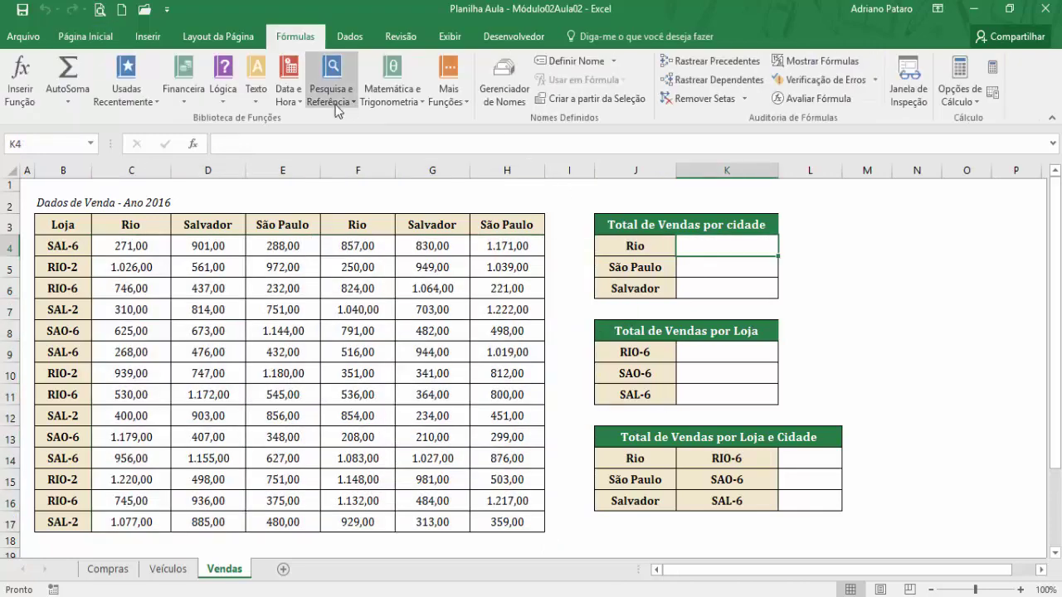
{"action": "left_click", "coordinate": [392, 88]}
{"action": "left_click_drag", "start_coordinate": [512, 183], "coordinate": [523, 431]}
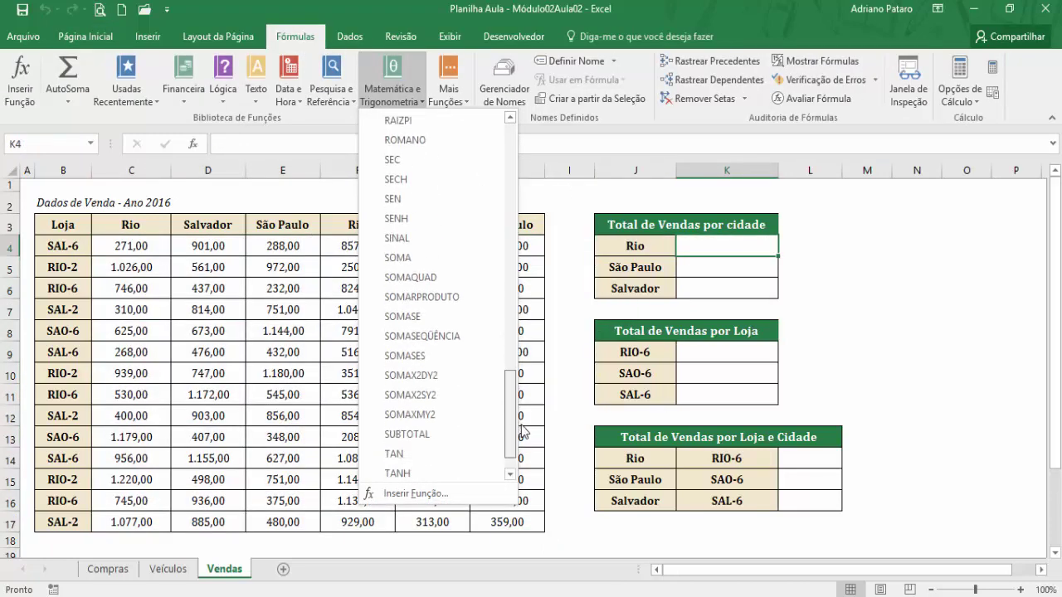
{"action": "left_click", "coordinate": [438, 317]}
{"action": "left_click_drag", "start_coordinate": [153, 226], "coordinate": [486, 225]}
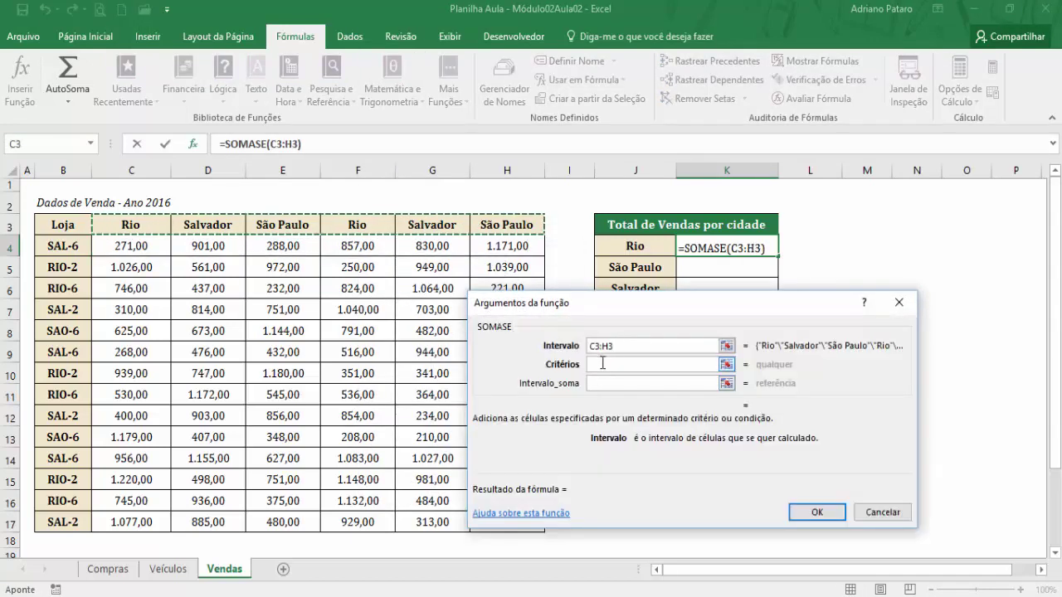
{"action": "left_click", "coordinate": [599, 362]}
{"action": "left_click", "coordinate": [635, 247]}
{"action": "left_click", "coordinate": [610, 383]}
{"action": "left_click_drag", "start_coordinate": [136, 249], "coordinate": [496, 528]}
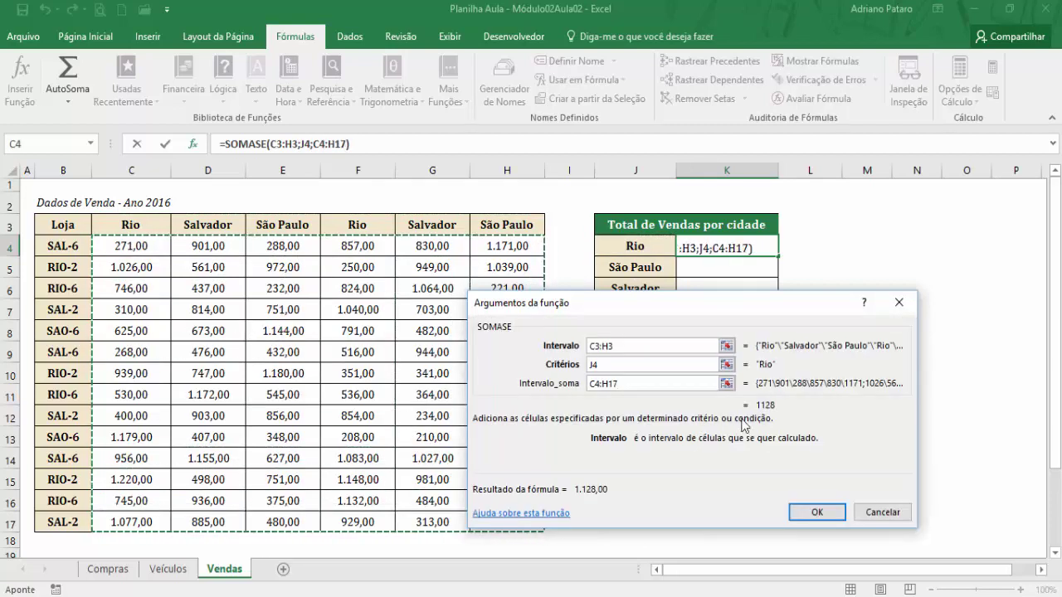
{"action": "left_click", "coordinate": [807, 516]}
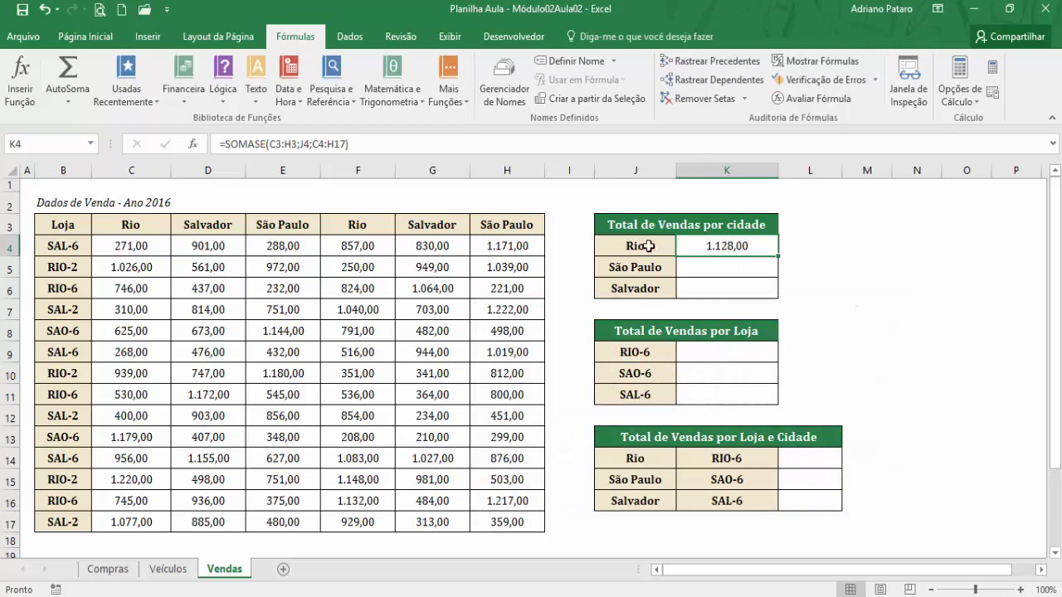
- Compare the SOMASE result with the sum of C4 and F4, and with the sum of both Rio columns, C4:C17 and F4:F17
{"action": "left_click_drag", "start_coordinate": [168, 244], "coordinate": [480, 242]}
{"action": "left_click", "coordinate": [142, 229]}
{"action": "left_click", "coordinate": [145, 246]}
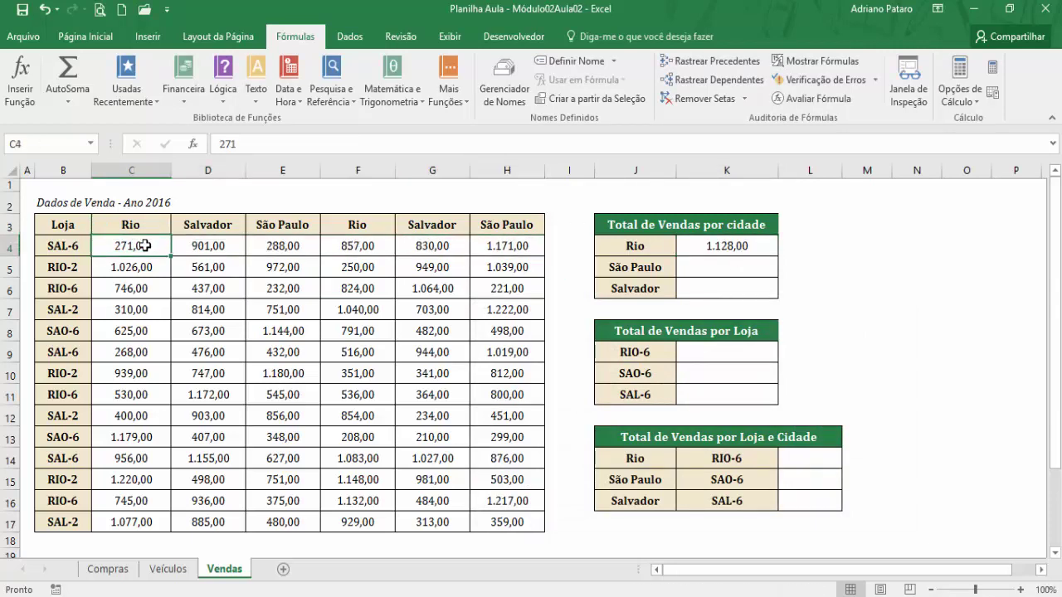
{"action": "left_click", "coordinate": [363, 246], "text": "ctrl"}
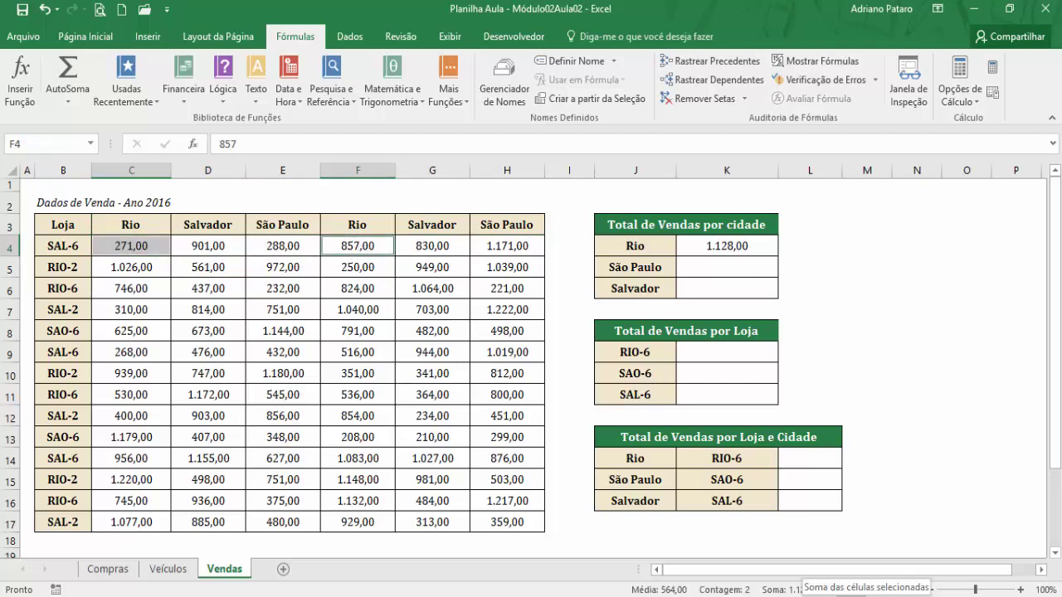
{"action": "left_click", "coordinate": [162, 246]}
{"action": "left_click_drag", "start_coordinate": [156, 268], "coordinate": [130, 523]}
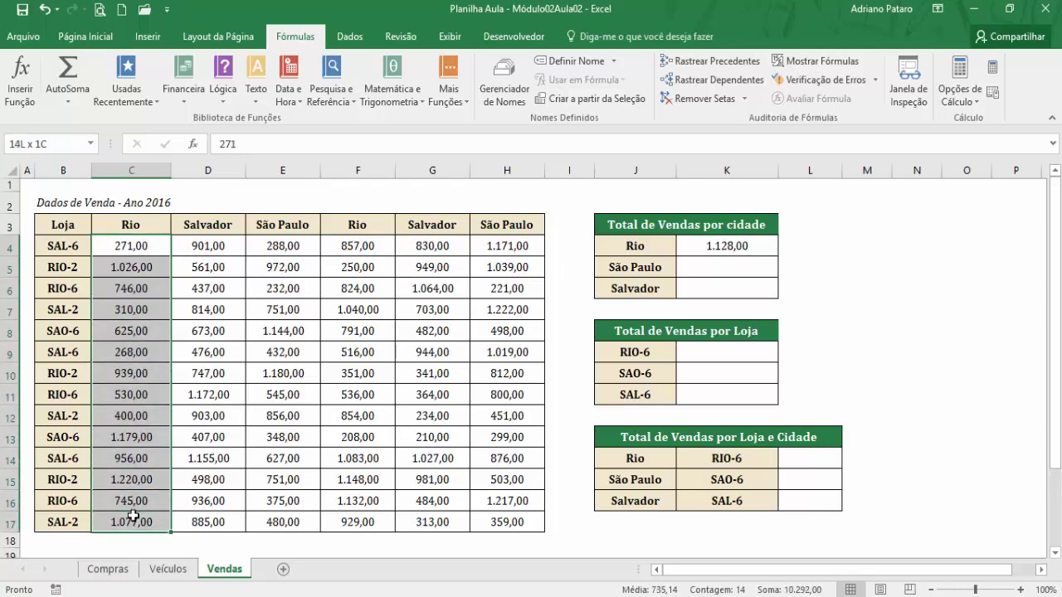
{"action": "left_click_drag", "start_coordinate": [370, 247], "coordinate": [371, 516]}
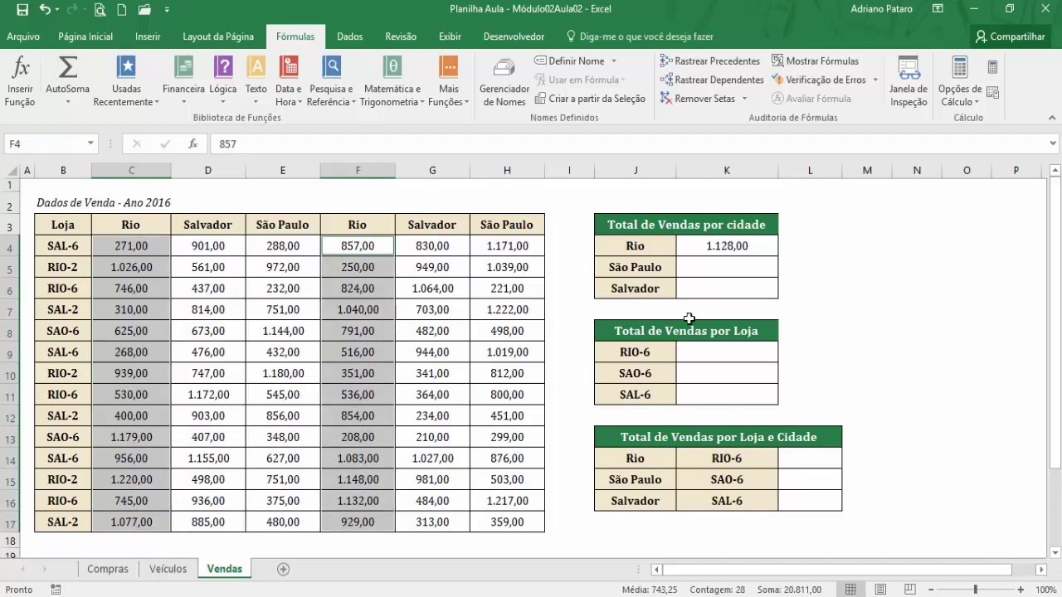
- Clear K4 and start a SOMARPRODUTO function there with (C3:H3="rio") as its first array
{"action": "left_click", "coordinate": [725, 243]}
{"action": "key", "text": "Delete"}
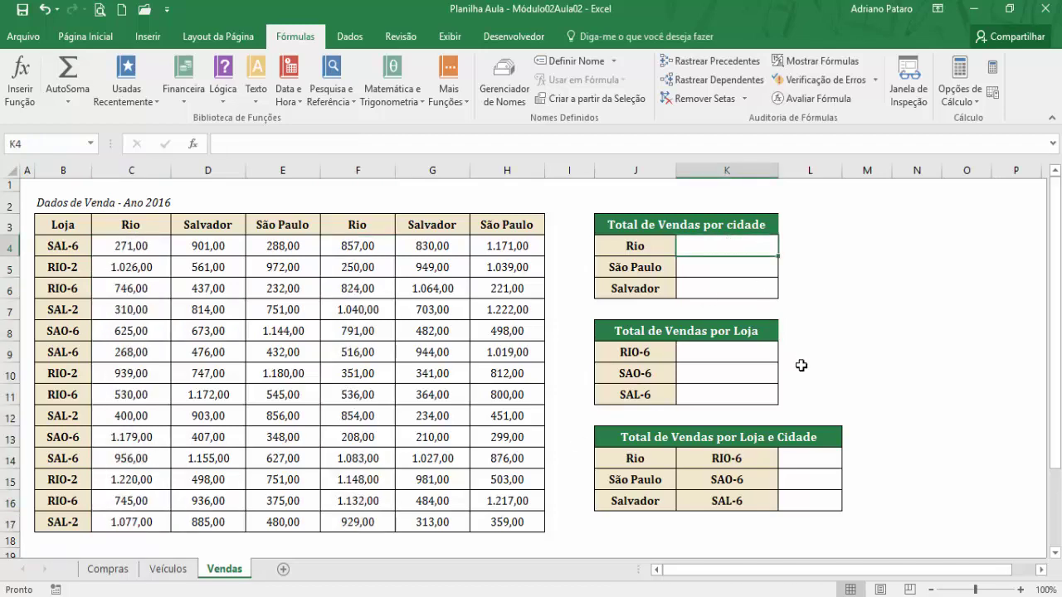
{"action": "left_click", "coordinate": [378, 101]}
{"action": "left_click_drag", "start_coordinate": [510, 183], "coordinate": [511, 419]}
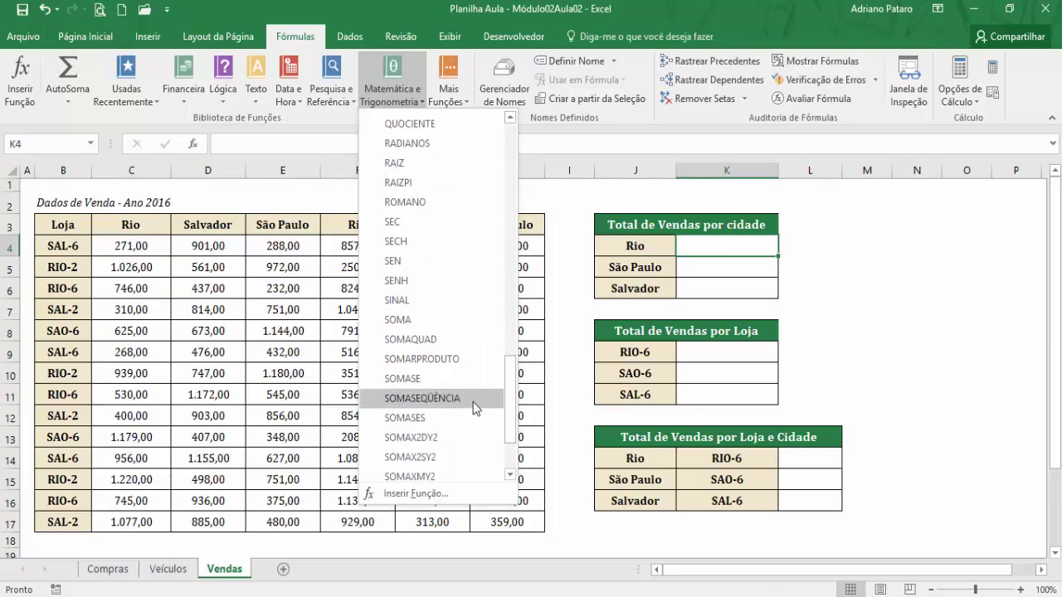
{"action": "left_click", "coordinate": [438, 362]}
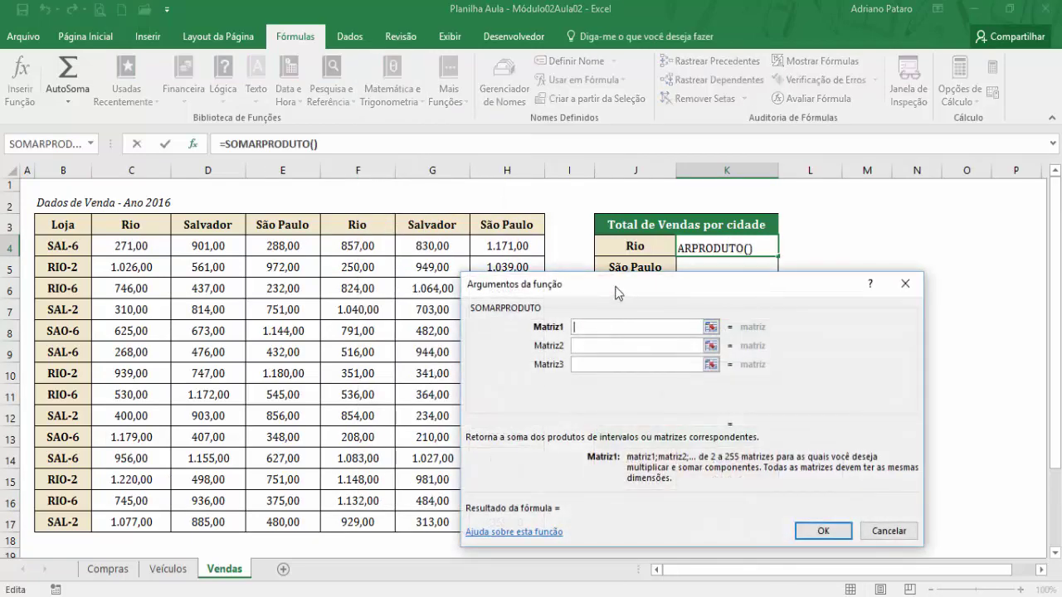
{"action": "left_click_drag", "start_coordinate": [616, 289], "coordinate": [745, 306]}
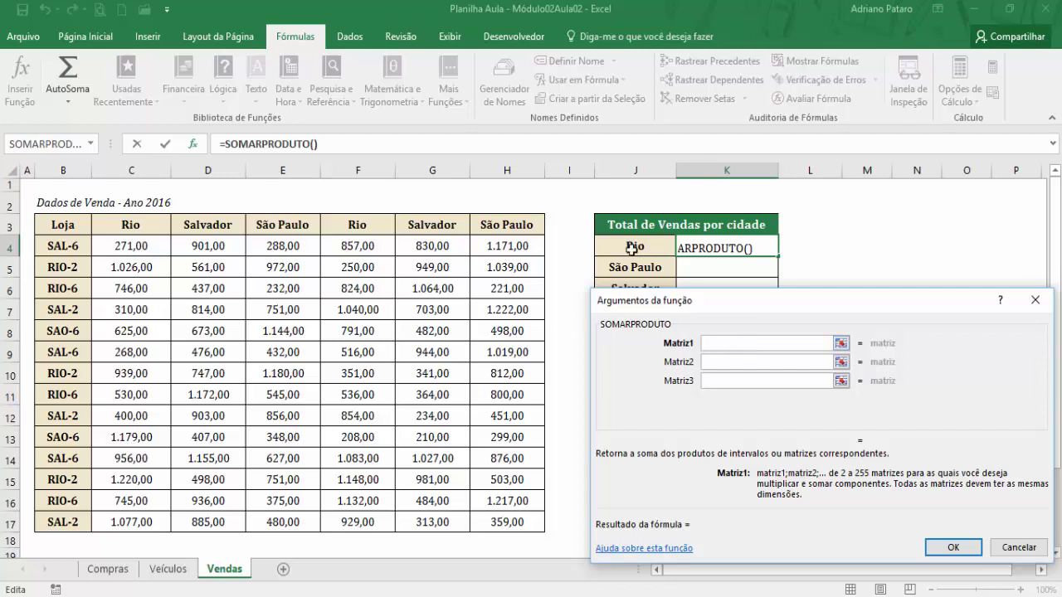
{"action": "left_click_drag", "start_coordinate": [137, 224], "coordinate": [482, 225]}
{"action": "type", "text": "=\"rio"}
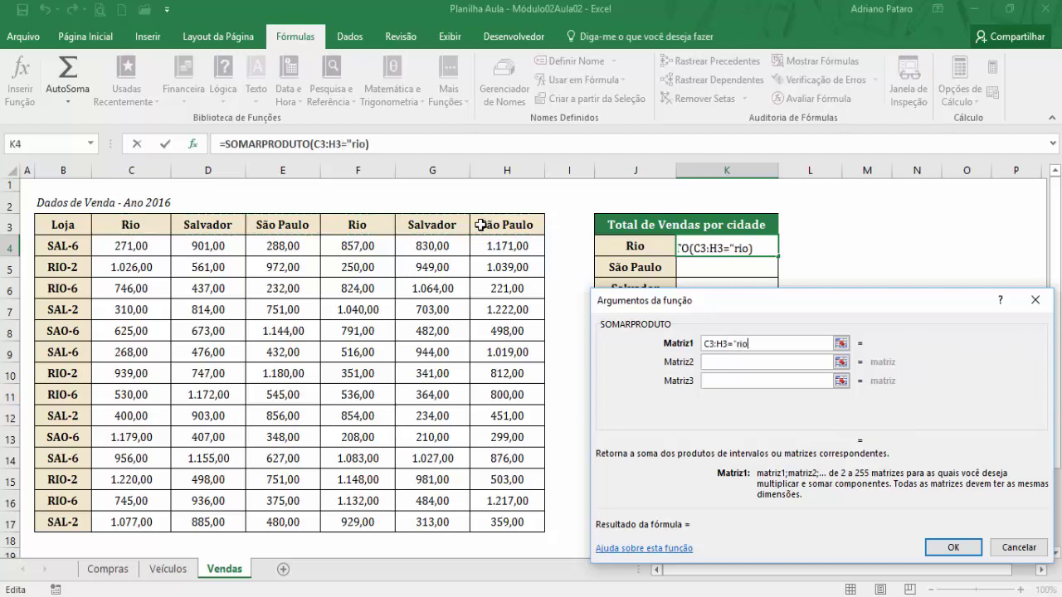
{"action": "type", "text": "\""}
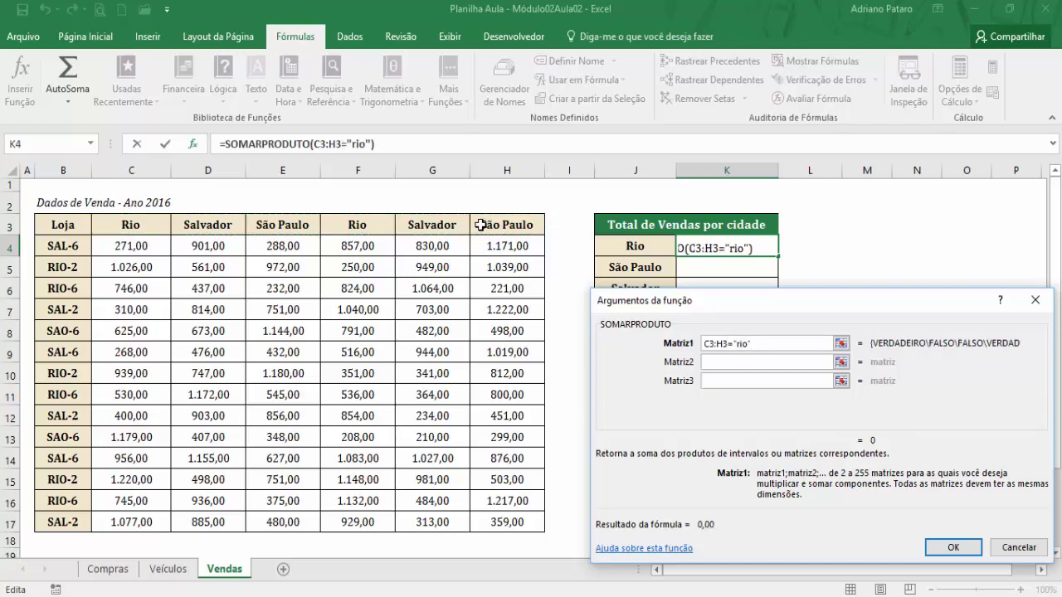
{"action": "type", "text": ")"}
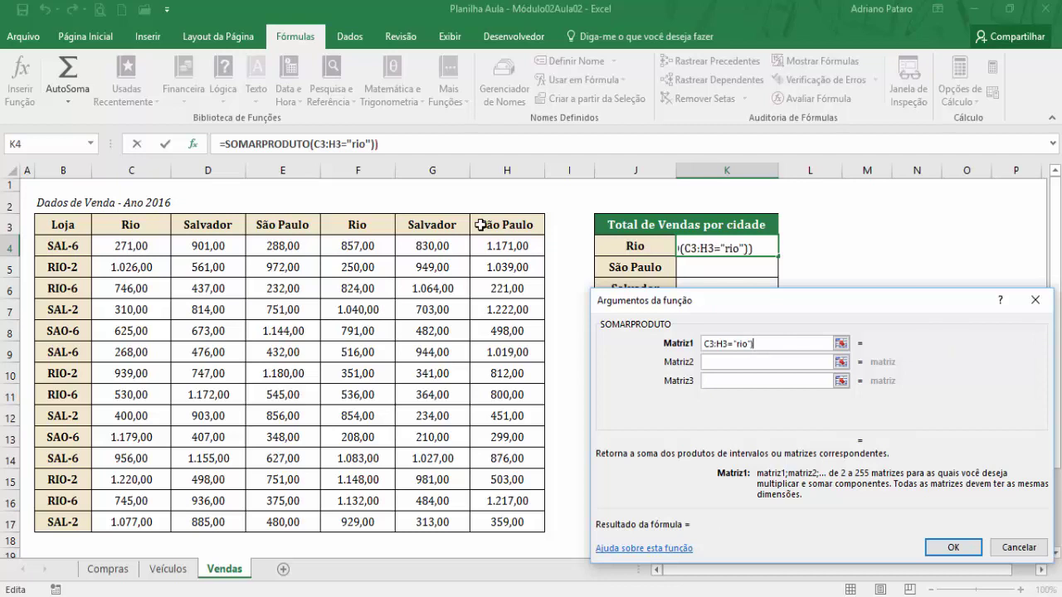
{"action": "left_click", "coordinate": [705, 343]}
{"action": "type", "text": "("}
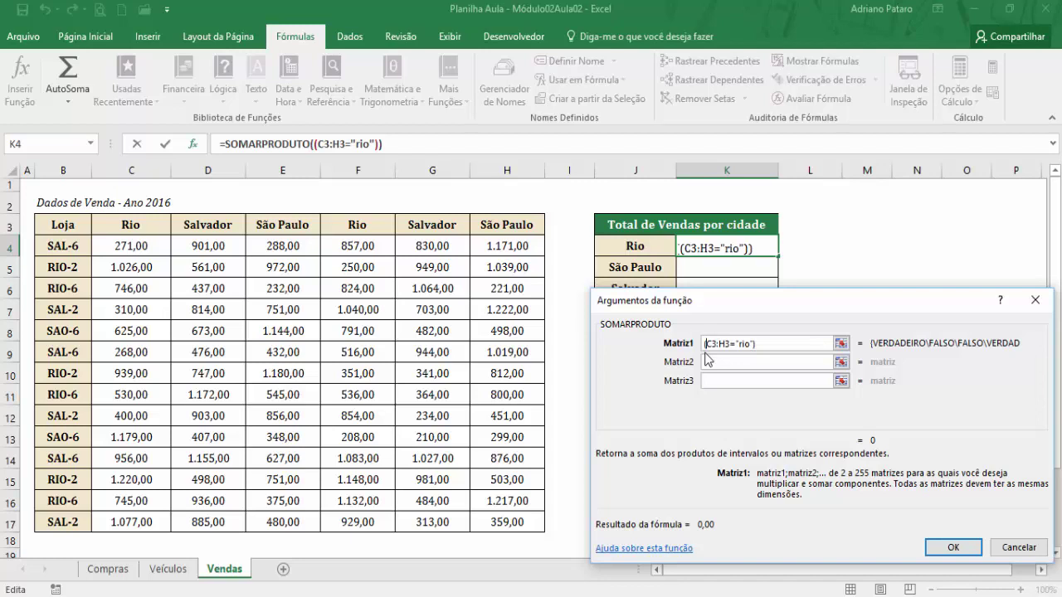
- Try C4:H17 as the second array of SOMARPRODUTO, and remove it again
{"action": "left_click", "coordinate": [718, 362]}
{"action": "left_click", "coordinate": [720, 381]}
{"action": "left_click", "coordinate": [719, 362]}
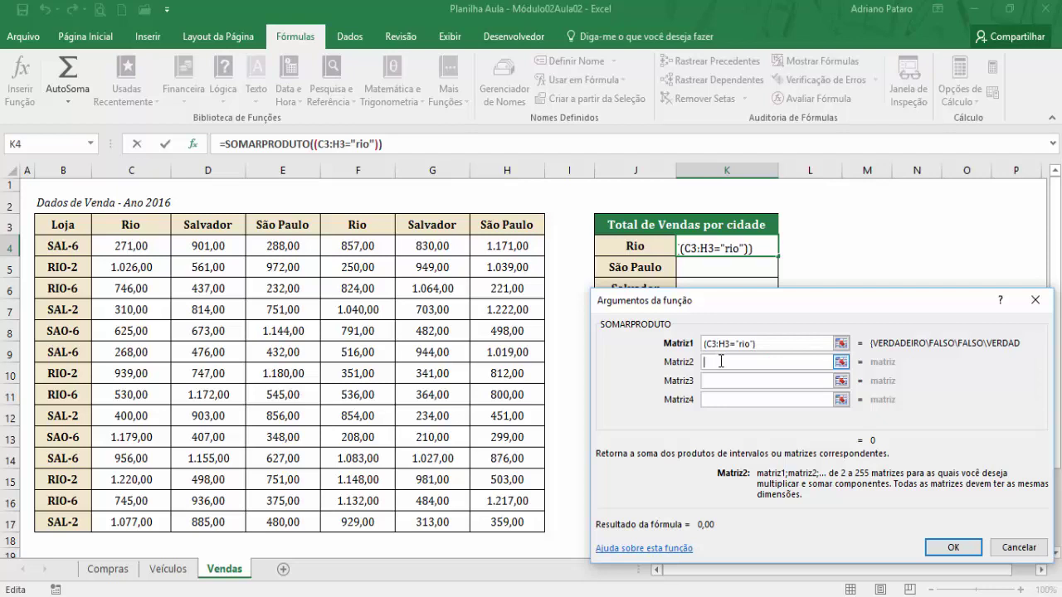
{"action": "left_click_drag", "start_coordinate": [159, 250], "coordinate": [482, 521]}
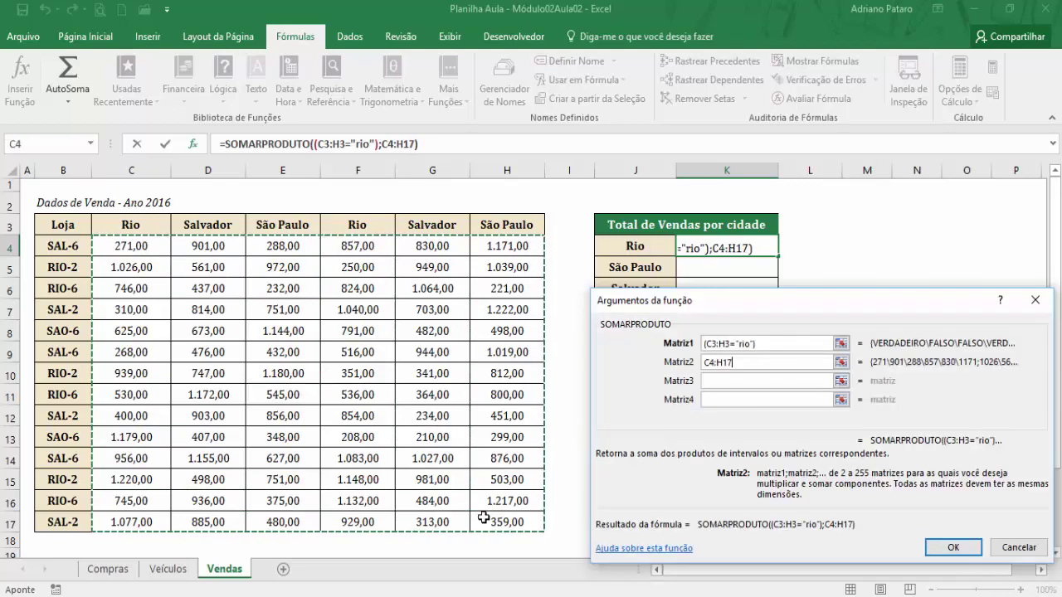
{"action": "left_click_drag", "start_coordinate": [848, 301], "coordinate": [760, 272]}
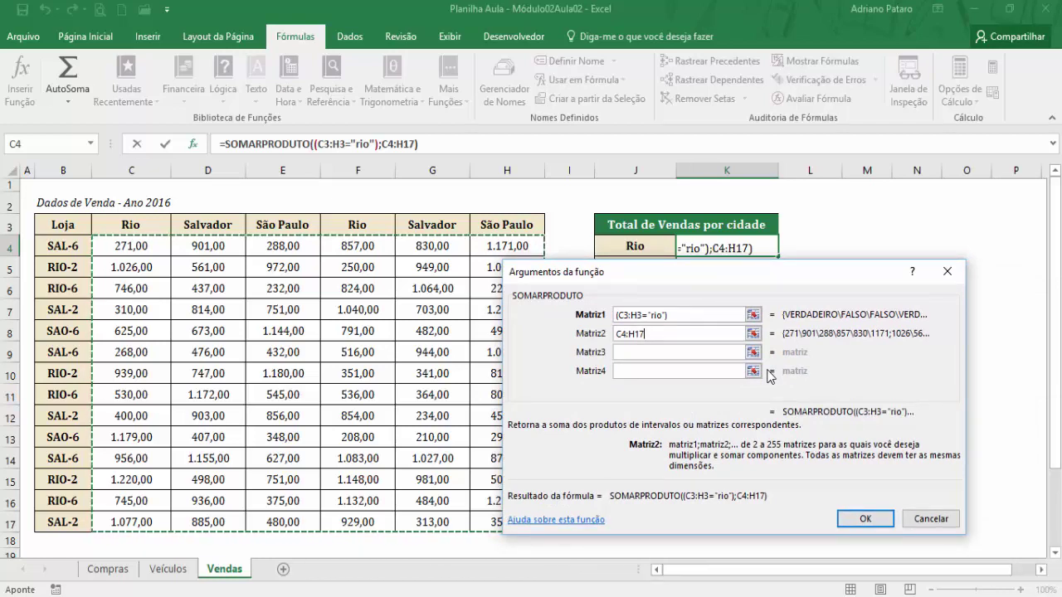
{"action": "key", "text": "BackSpace"}
{"action": "key", "text": "BackSpace"}
{"action": "key", "text": "BackSpace"}
{"action": "key", "text": "BackSpace"}
{"action": "key", "text": "BackSpace"}
{"action": "key", "text": "BackSpace"}
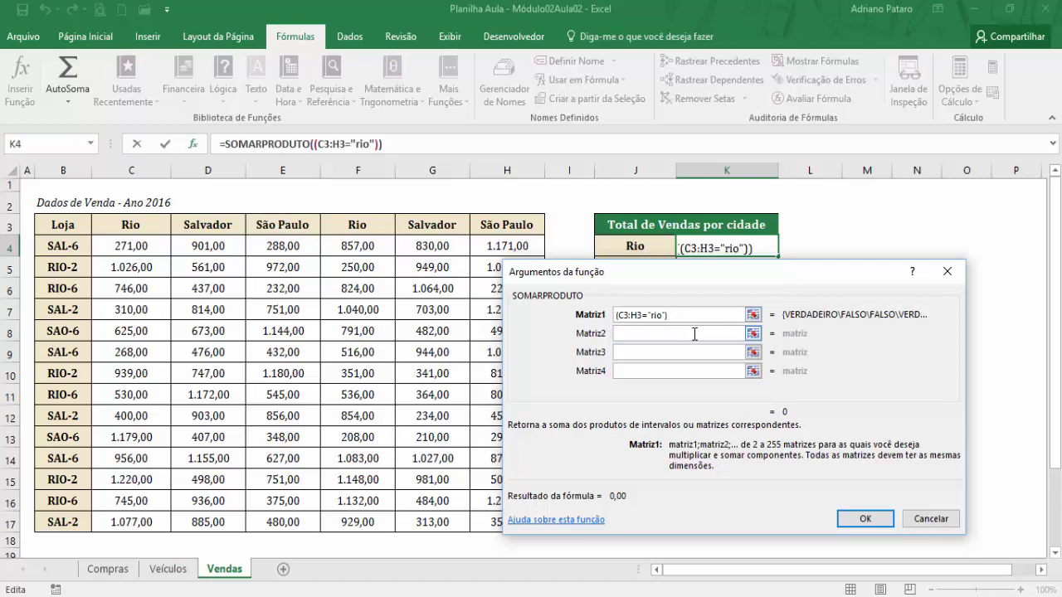
- Extend the first array to (C3:H3="rio")*(C4:H17) and enter the SOMARPRODUTO formula in K4
{"action": "type", "text": "*"}
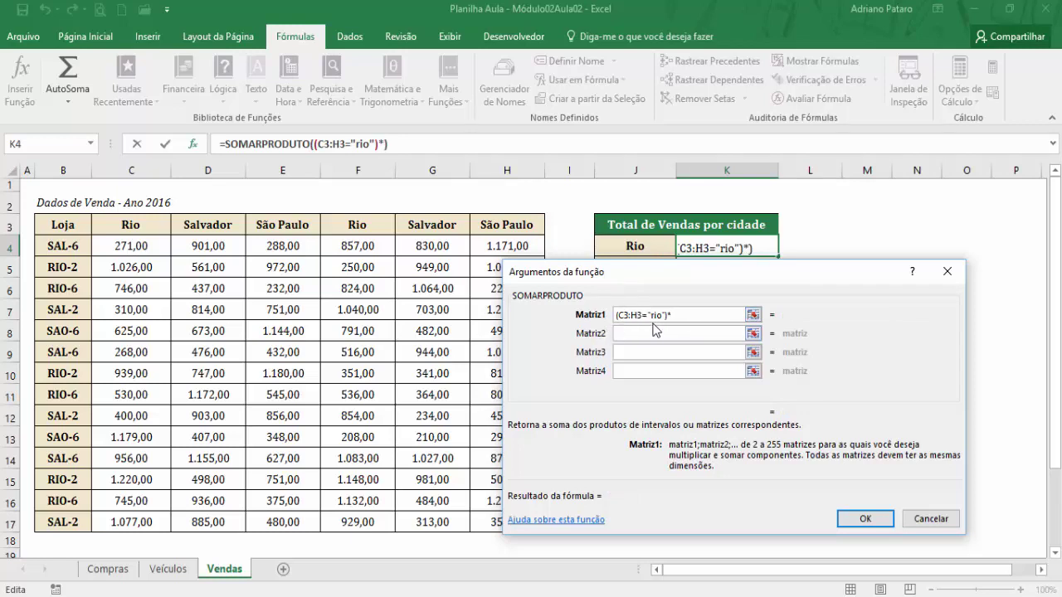
{"action": "left_click_drag", "start_coordinate": [145, 245], "coordinate": [508, 523]}
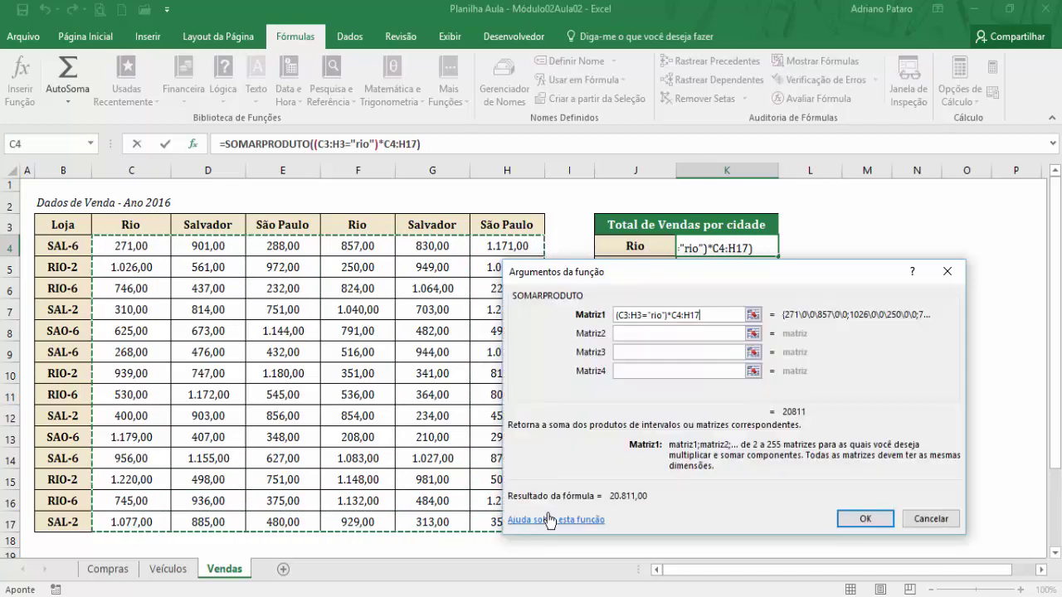
{"action": "left_click", "coordinate": [675, 316]}
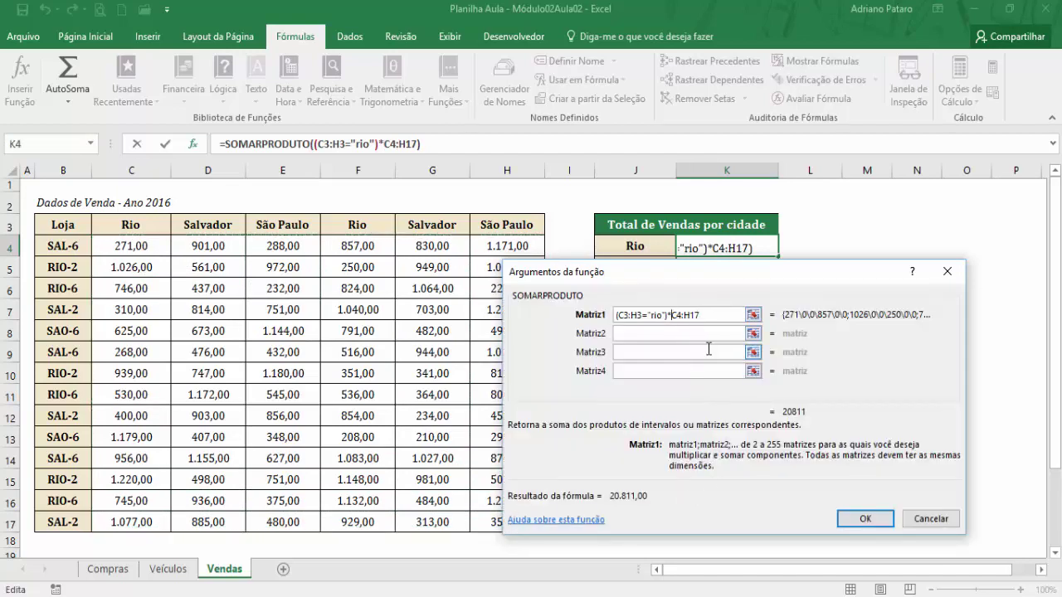
{"action": "type", "text": "("}
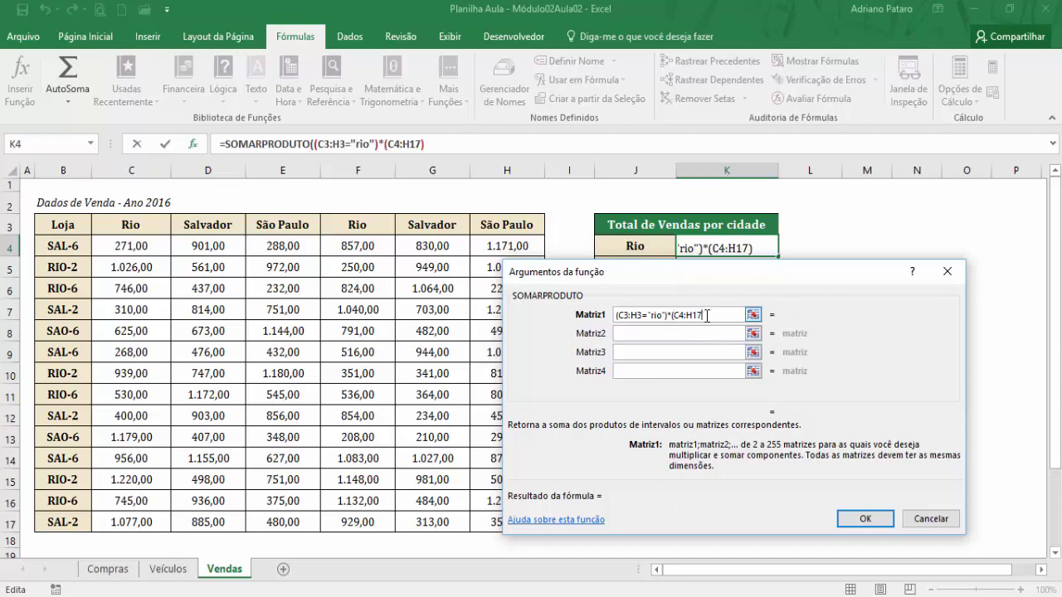
{"action": "type", "text": ")"}
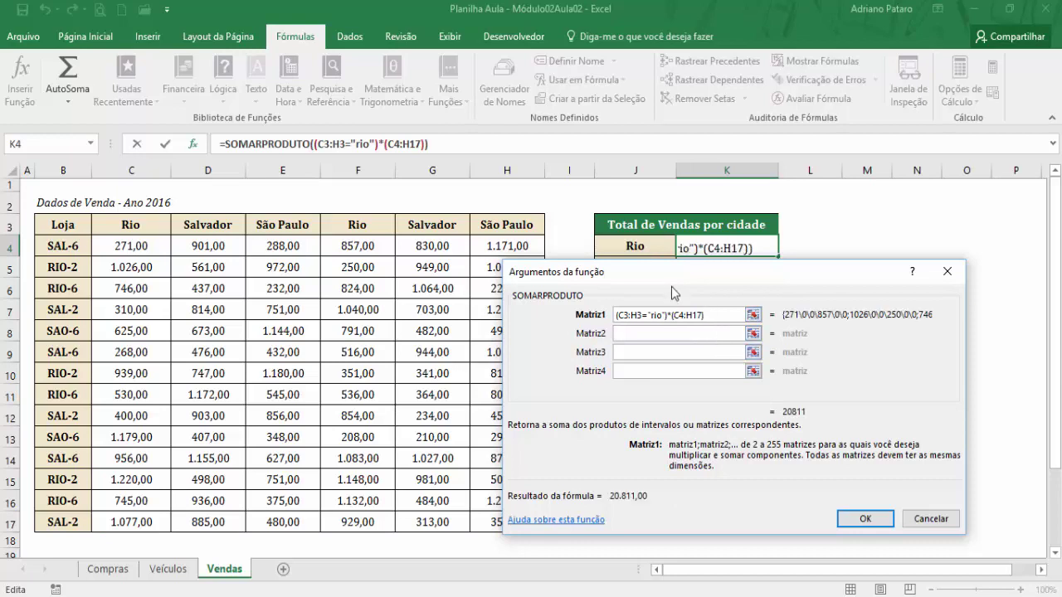
{"action": "left_click_drag", "start_coordinate": [667, 277], "coordinate": [712, 266]}
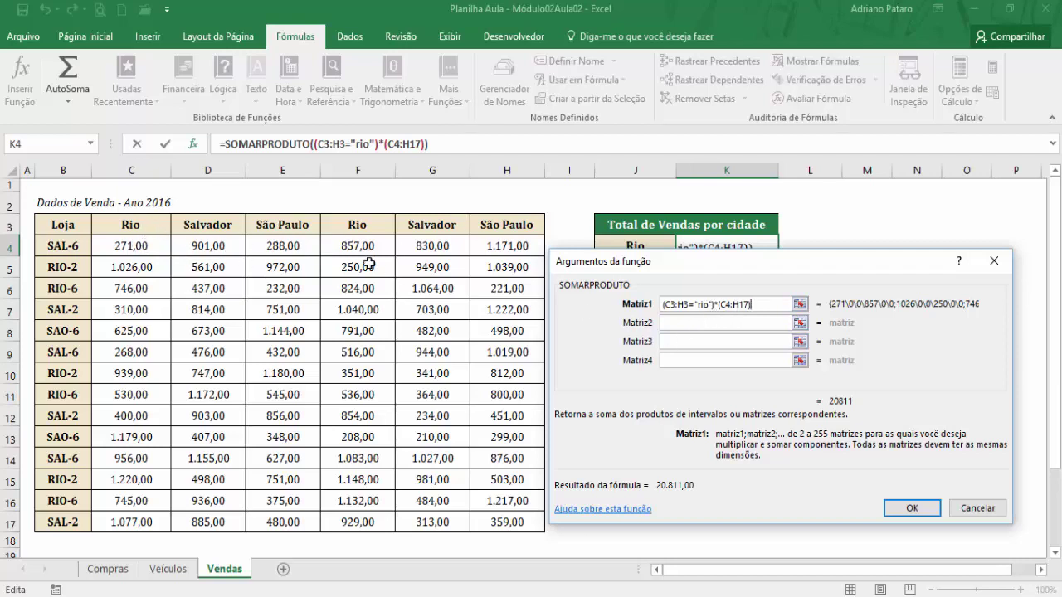
{"action": "left_click_drag", "start_coordinate": [848, 273], "coordinate": [762, 290]}
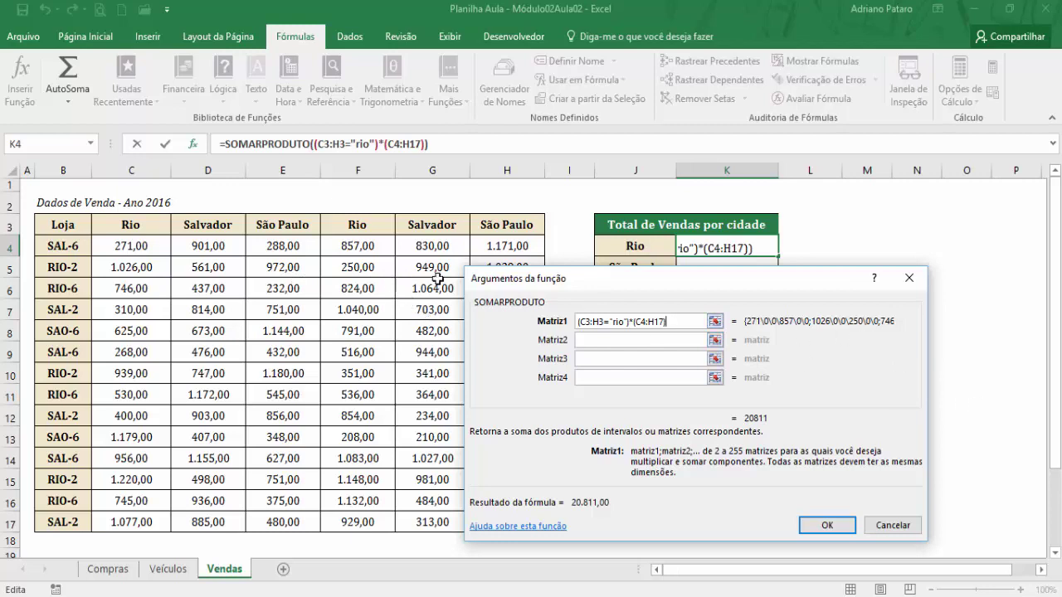
{"action": "left_click_drag", "start_coordinate": [499, 280], "coordinate": [503, 306]}
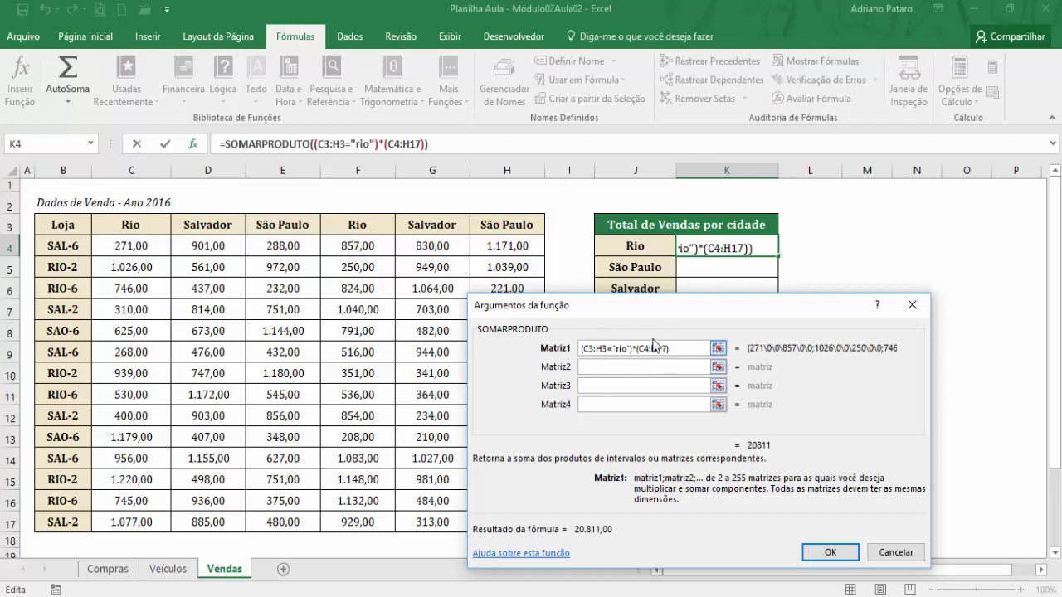
{"action": "left_click", "coordinate": [828, 551]}
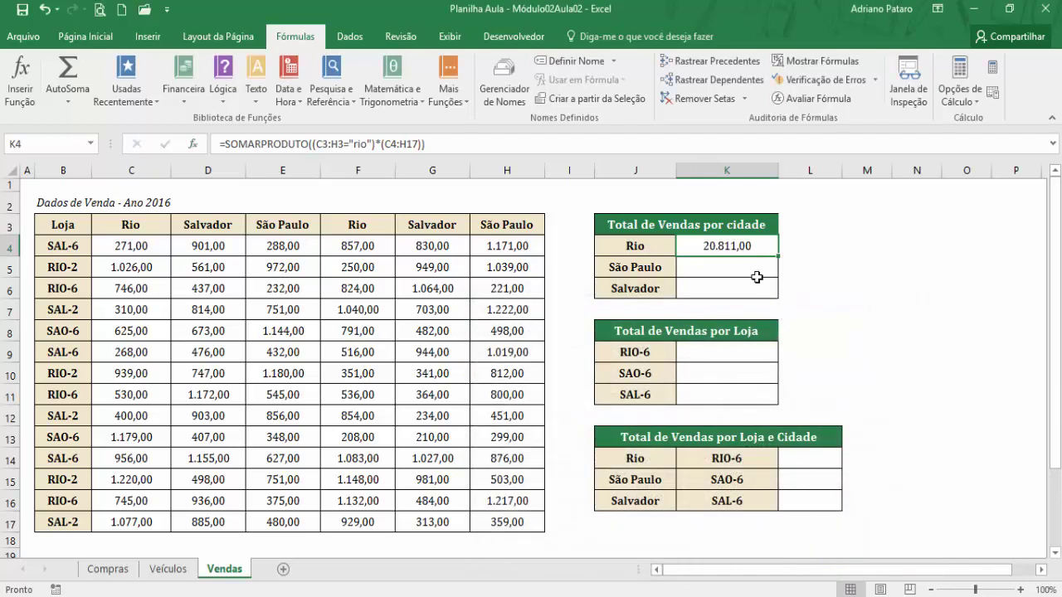
- Check the Rio total in K4 against the sum of the two Rio columns, C4:C17 and F4:F17
{"action": "left_click_drag", "start_coordinate": [146, 247], "coordinate": [145, 517]}
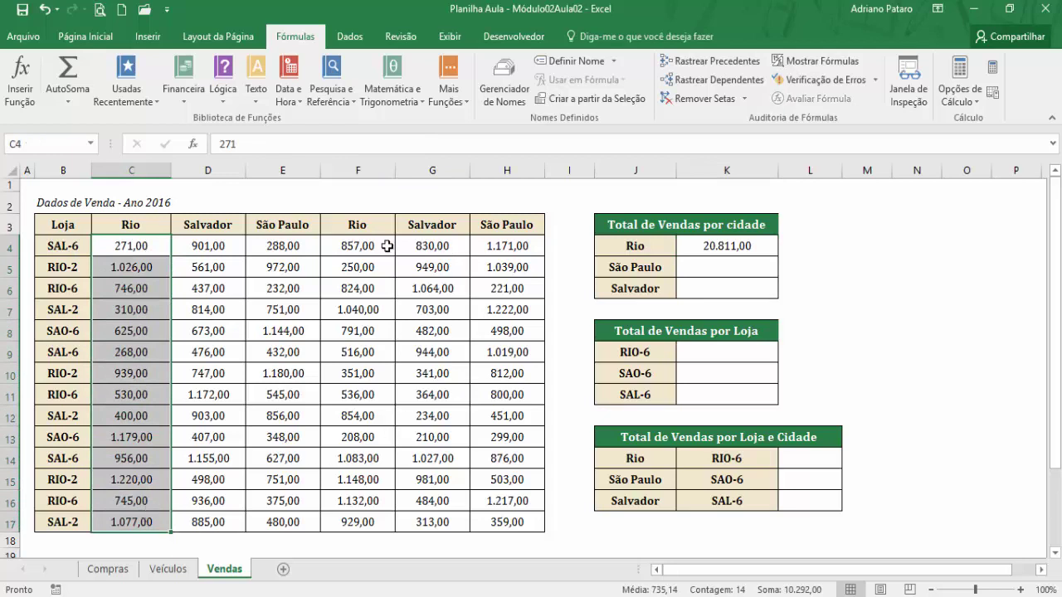
{"action": "left_click_drag", "start_coordinate": [371, 245], "coordinate": [366, 516]}
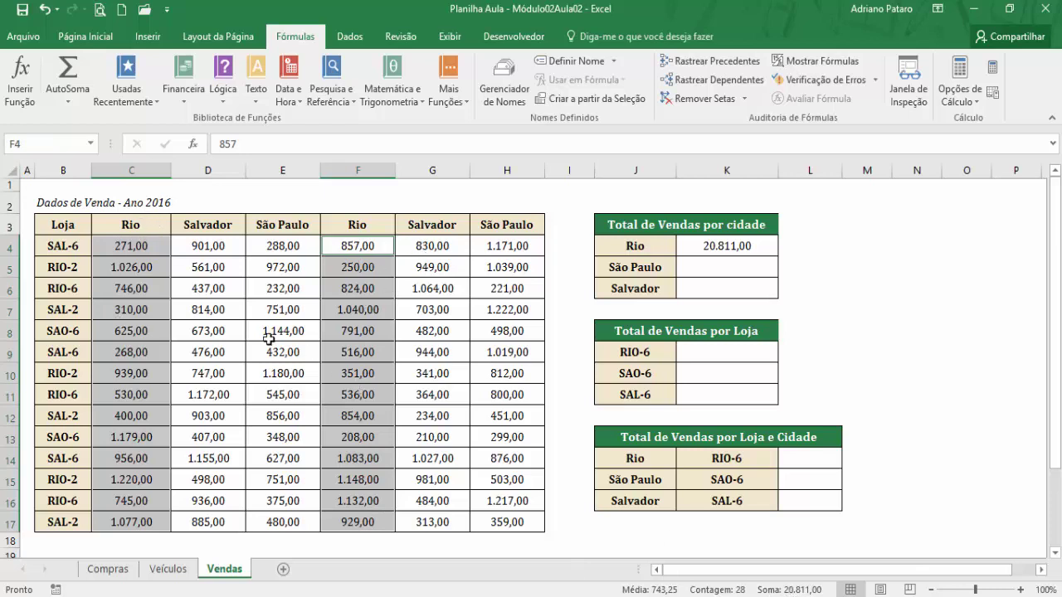
- Review the SOMARPRODUTO arguments behind the Rio total in K4, comparing the first array with the sales table
{"action": "left_click", "coordinate": [739, 248]}
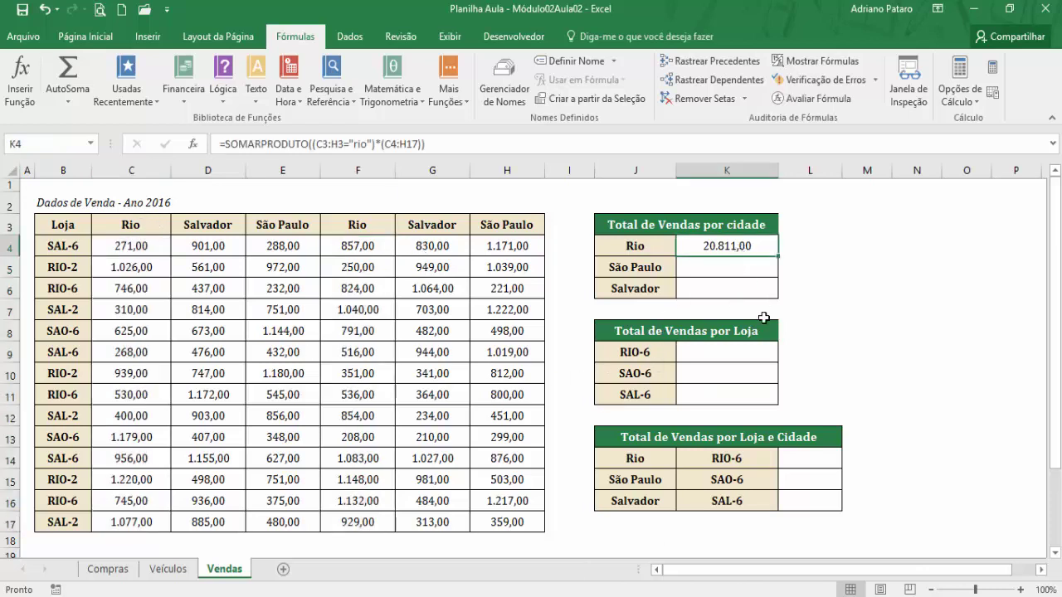
{"action": "left_click", "coordinate": [193, 144]}
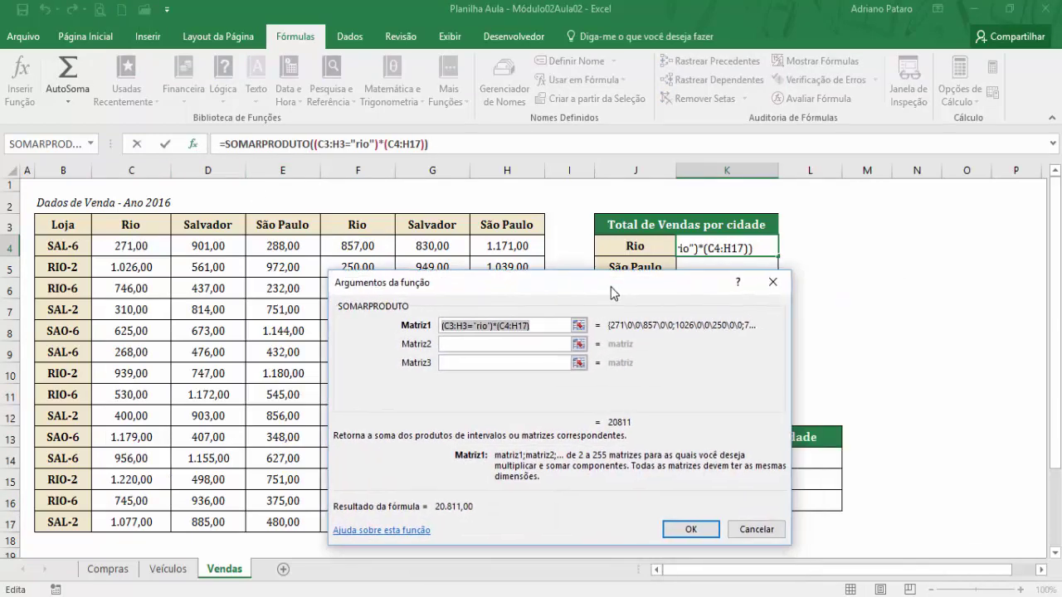
{"action": "left_click", "coordinate": [555, 326]}
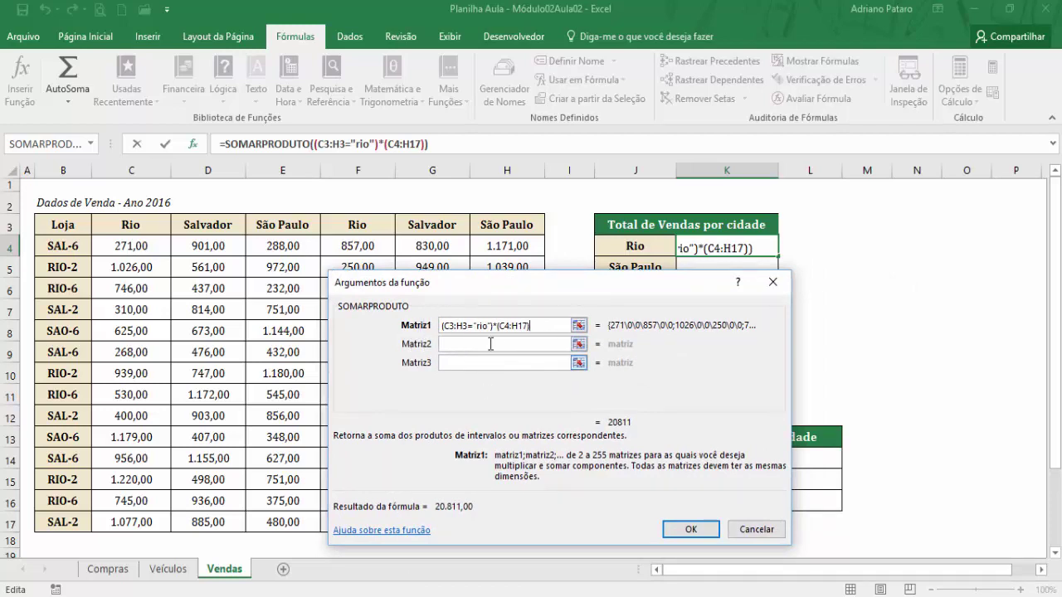
{"action": "left_click_drag", "start_coordinate": [541, 295], "coordinate": [780, 264]}
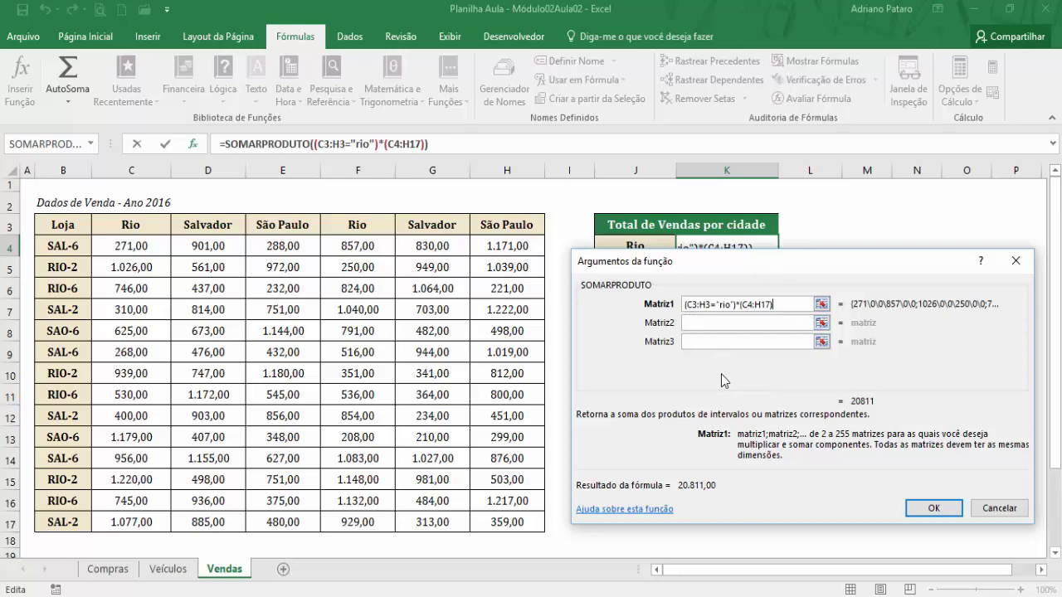
{"action": "left_click", "coordinate": [745, 304]}
{"action": "left_click_drag", "start_coordinate": [870, 263], "coordinate": [470, 264]}
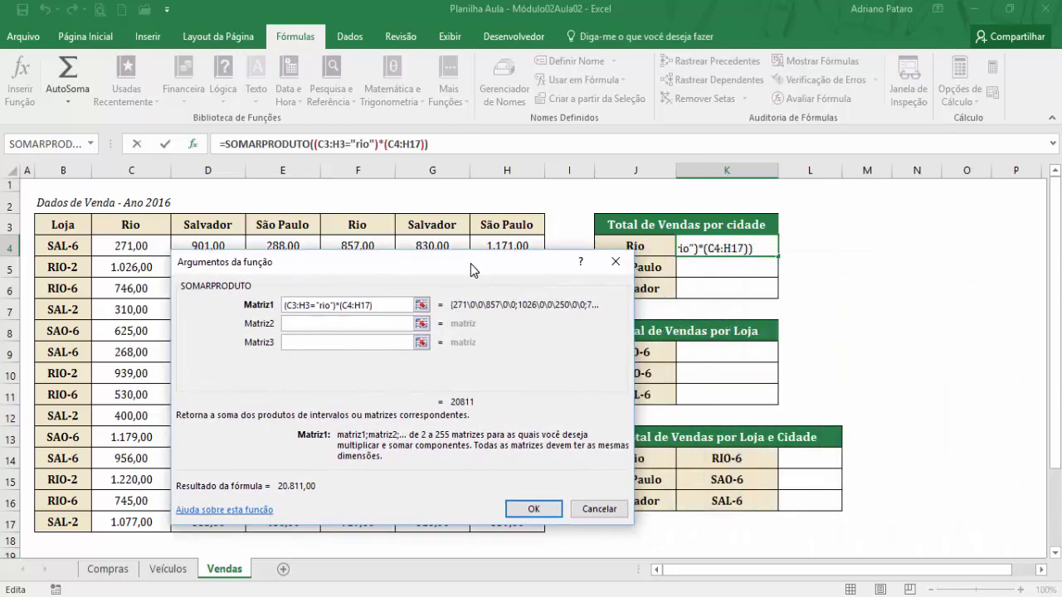
{"action": "left_click", "coordinate": [545, 511]}
- Start a SOMARPRODUTO function in K5 with (C3:H3="são paulo") as its first array
{"action": "left_click", "coordinate": [733, 268]}
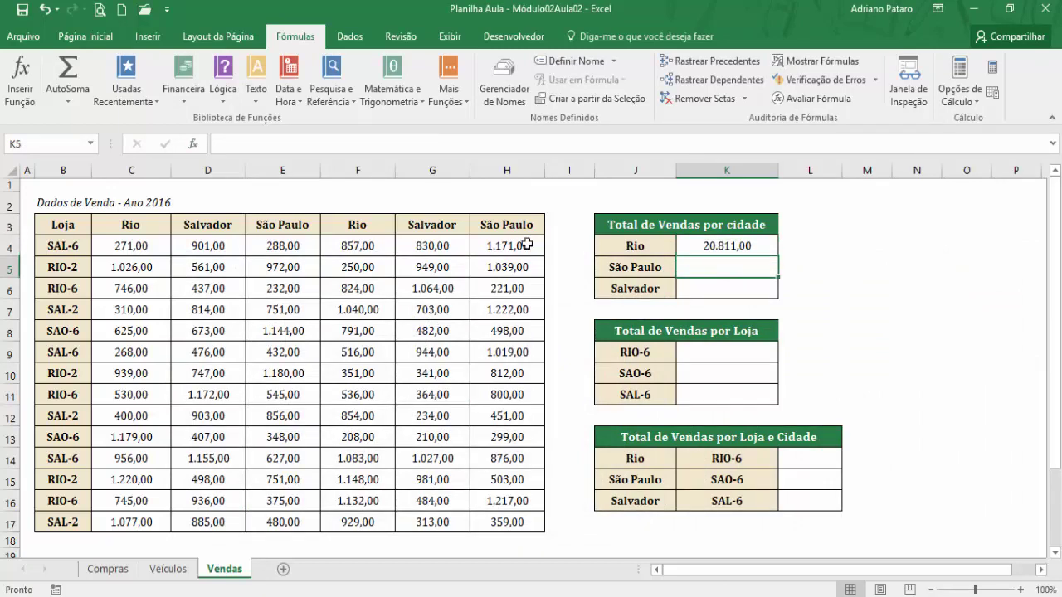
{"action": "left_click", "coordinate": [402, 93]}
{"action": "left_click_drag", "start_coordinate": [508, 184], "coordinate": [503, 426]}
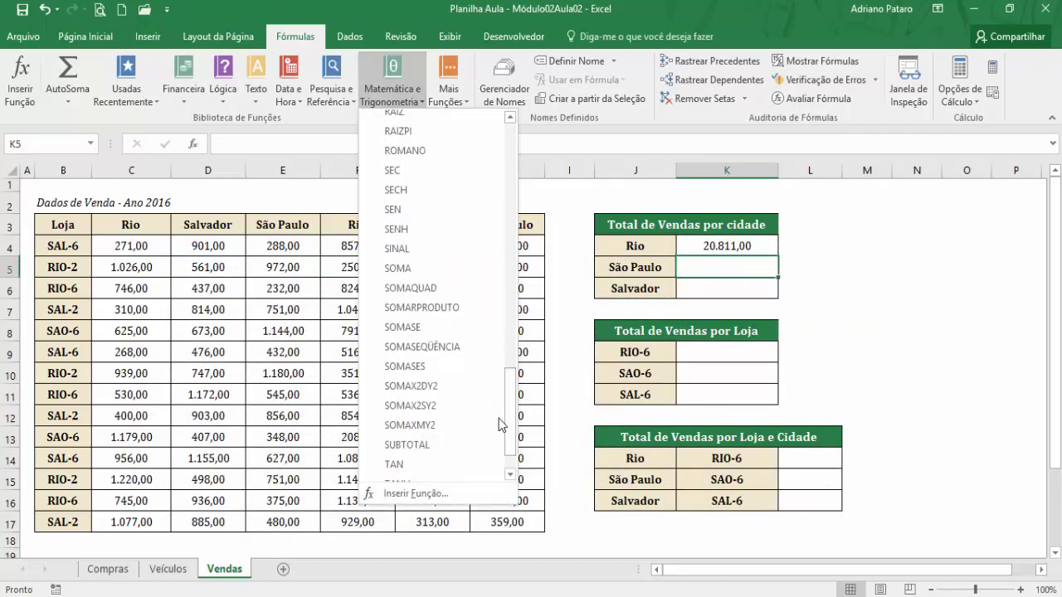
{"action": "left_click", "coordinate": [440, 309]}
{"action": "left_click_drag", "start_coordinate": [178, 267], "coordinate": [689, 277]}
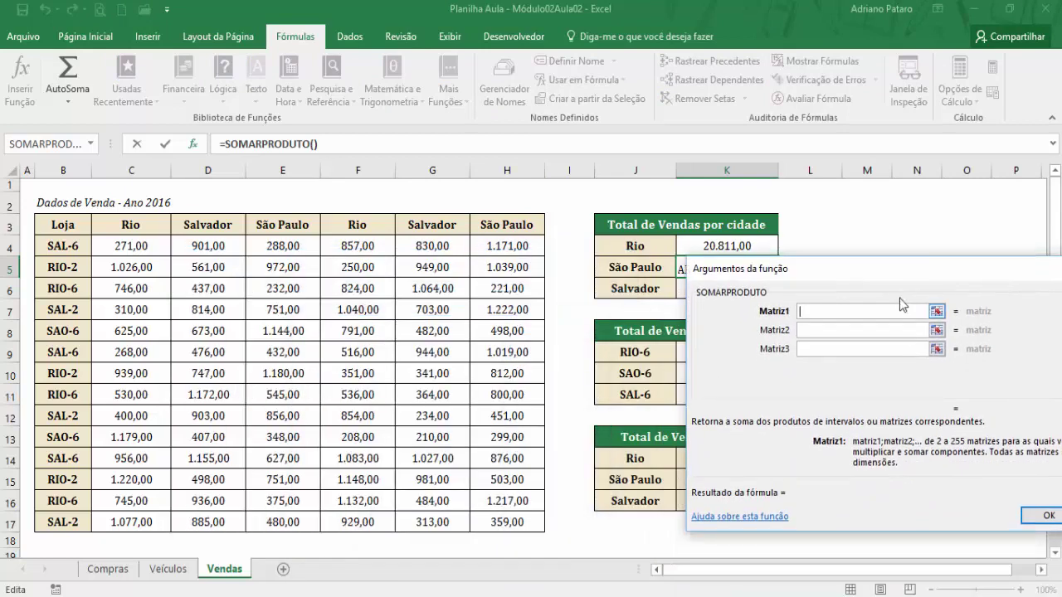
{"action": "left_click_drag", "start_coordinate": [136, 224], "coordinate": [507, 226]}
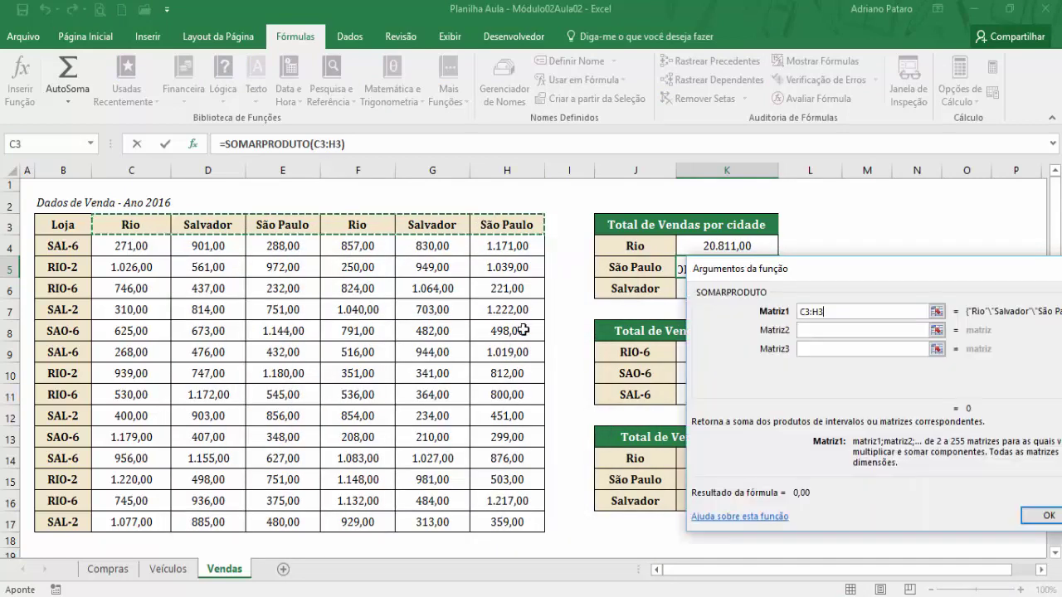
{"action": "type", "text": "="}
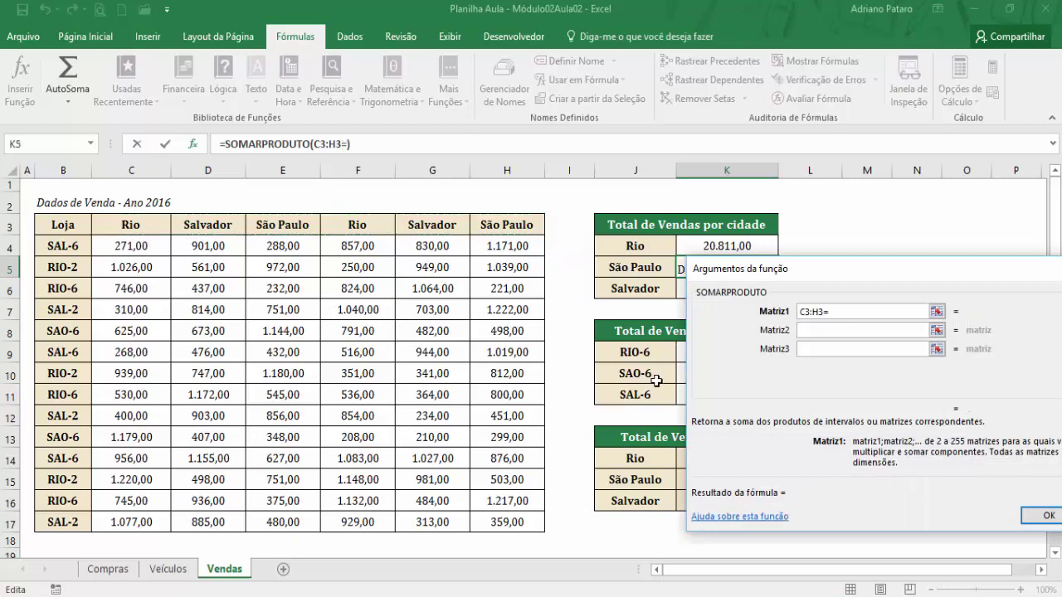
{"action": "type", "text": "\"são paulo\""}
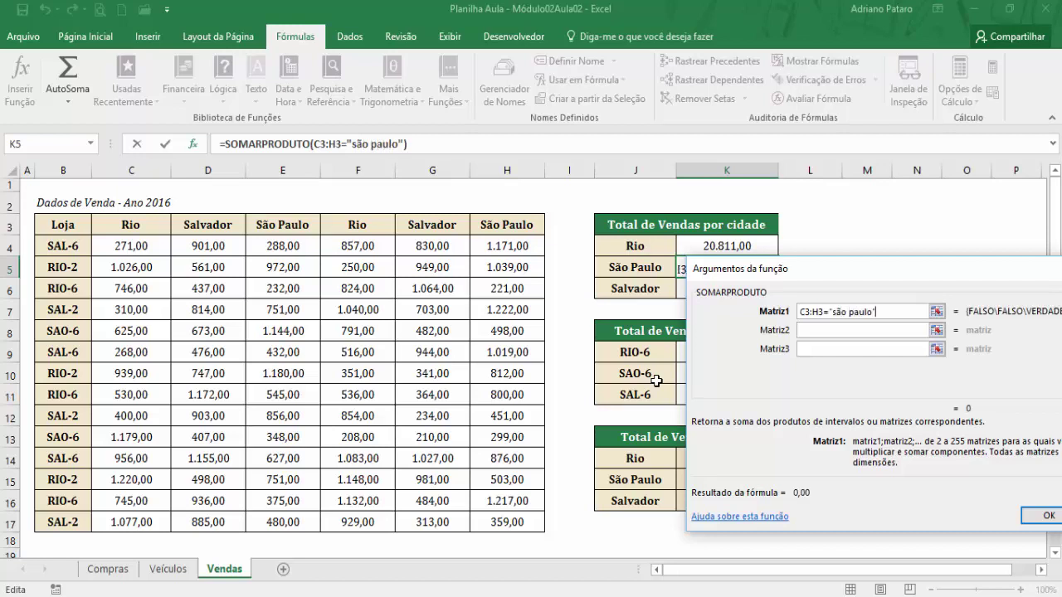
{"action": "type", "text": ")"}
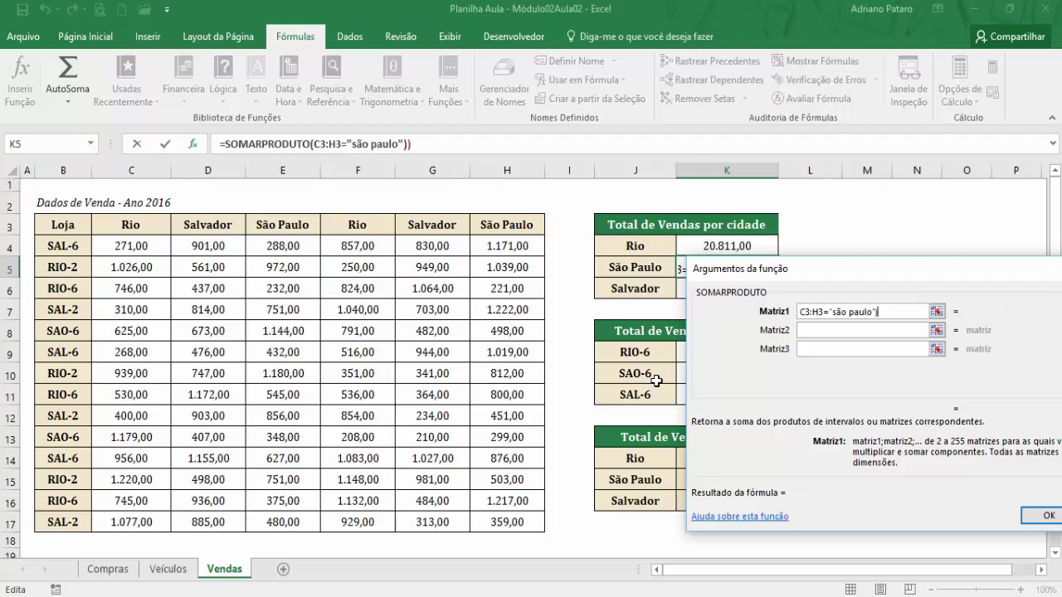
{"action": "left_click", "coordinate": [802, 312]}
{"action": "type", "text": "("}
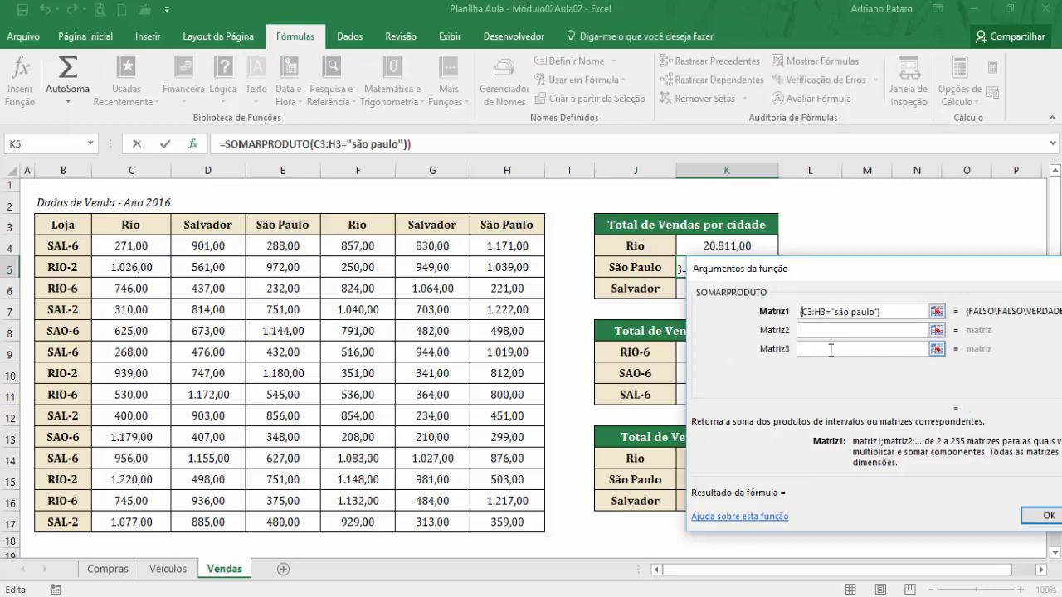
- Extend the first array to (C3:H3="são paulo")*(C4:H17) and enter the São Paulo formula in K5
{"action": "left_click_drag", "start_coordinate": [908, 271], "coordinate": [580, 333]}
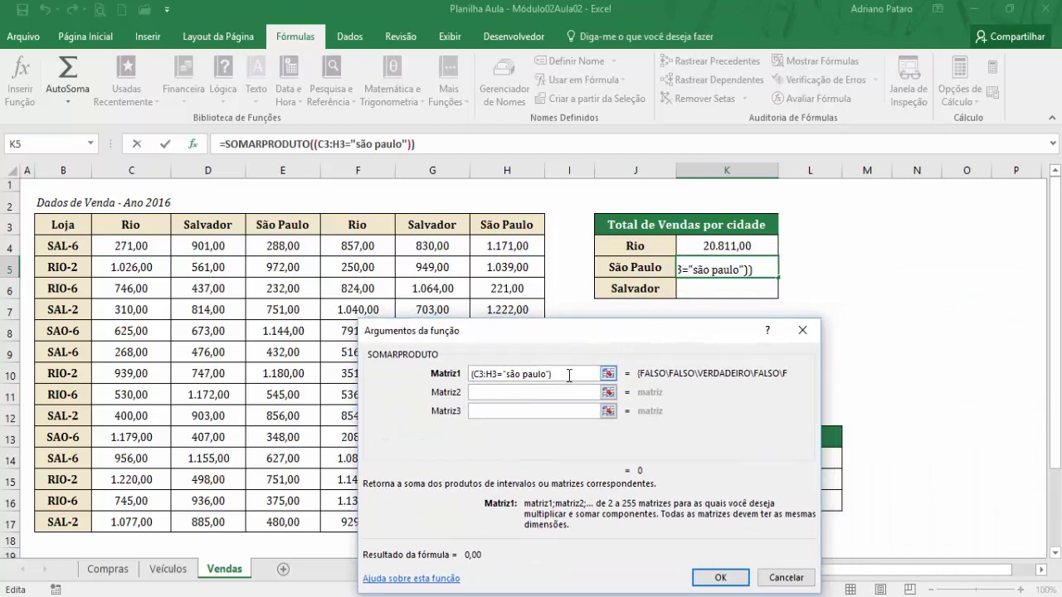
{"action": "type", "text": "*"}
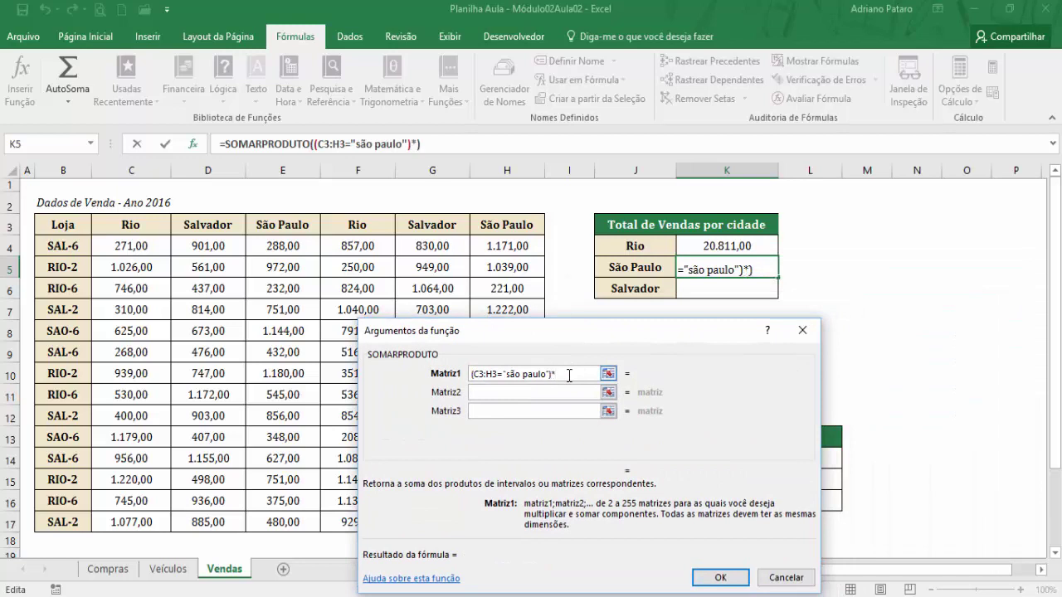
{"action": "type", "text": "("}
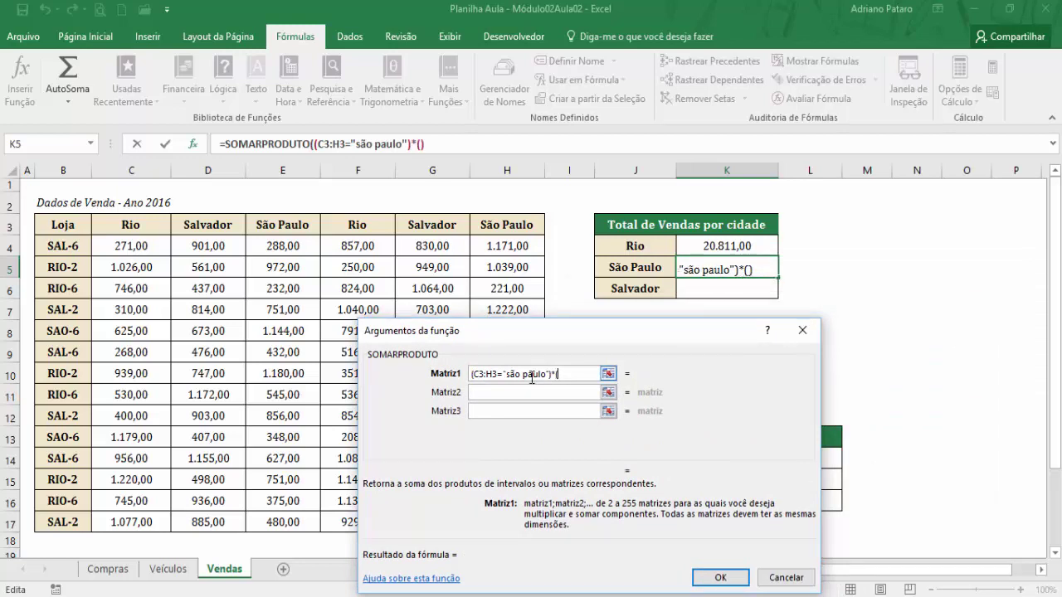
{"action": "left_click_drag", "start_coordinate": [141, 242], "coordinate": [477, 517]}
{"action": "type", "text": ")"}
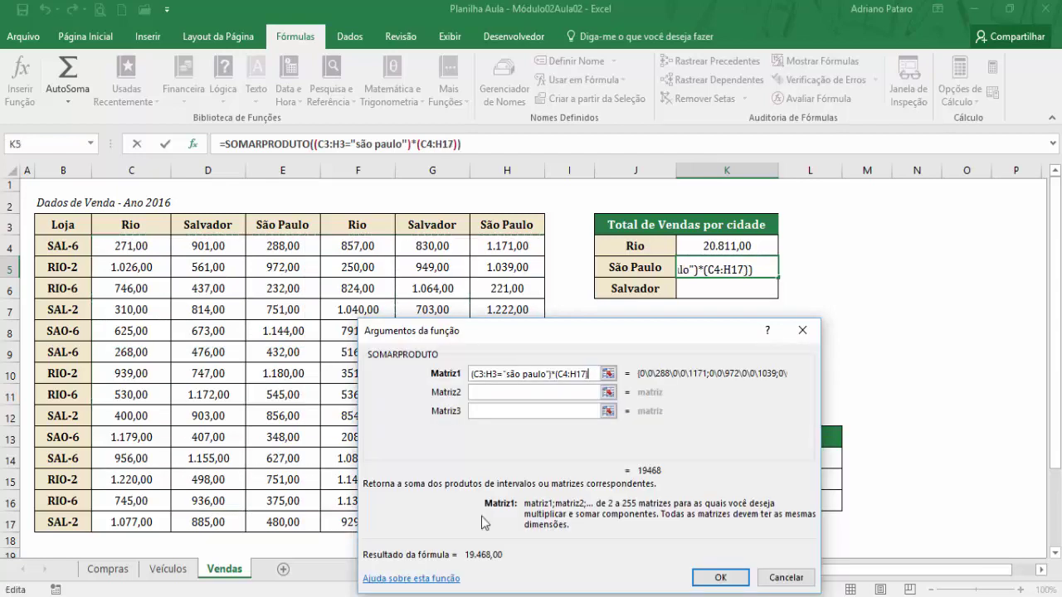
{"action": "left_click_drag", "start_coordinate": [621, 337], "coordinate": [730, 329]}
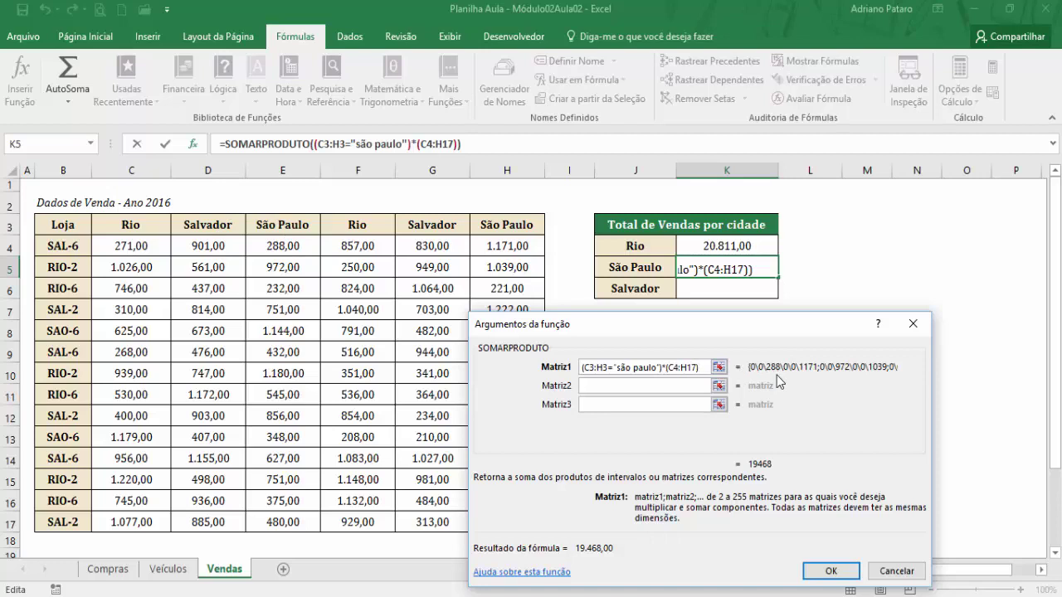
{"action": "left_click", "coordinate": [834, 571]}
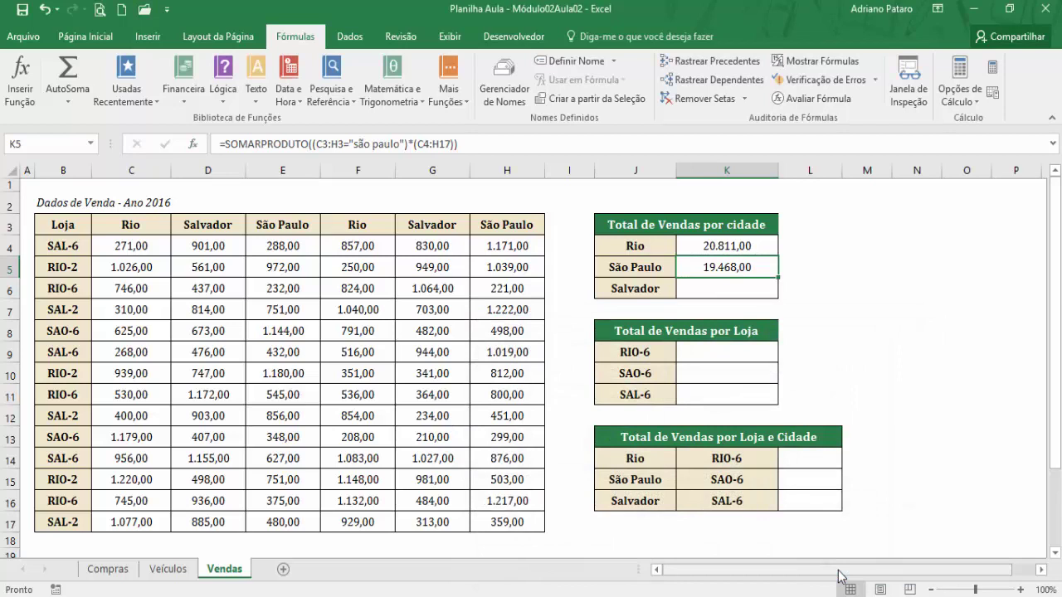
- Start a SOMARPRODUTO function in K6 with (C3:H3="salvador") as its first array
{"action": "left_click", "coordinate": [749, 290]}
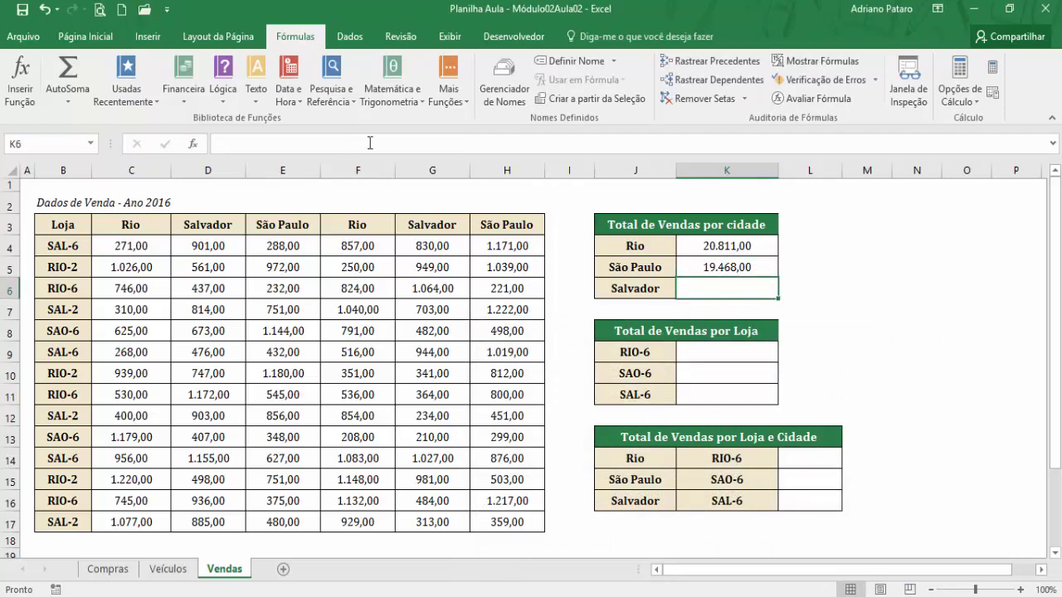
{"action": "left_click", "coordinate": [393, 83]}
{"action": "left_click_drag", "start_coordinate": [510, 172], "coordinate": [510, 397]}
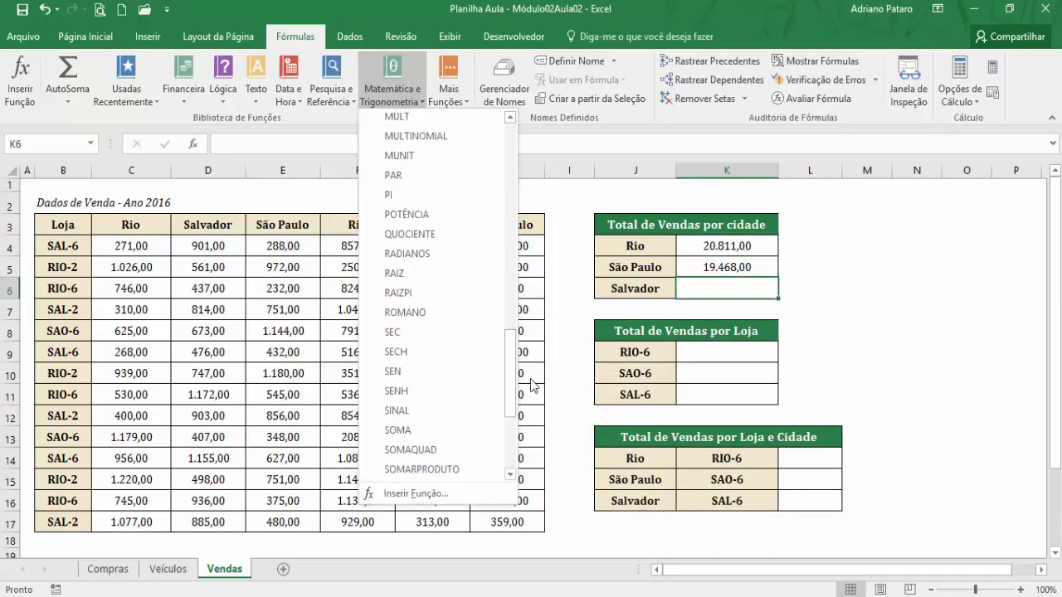
{"action": "scroll", "coordinate": [469, 413], "scroll_direction": "down", "scroll_amount": 1}
{"action": "left_click", "coordinate": [455, 412]}
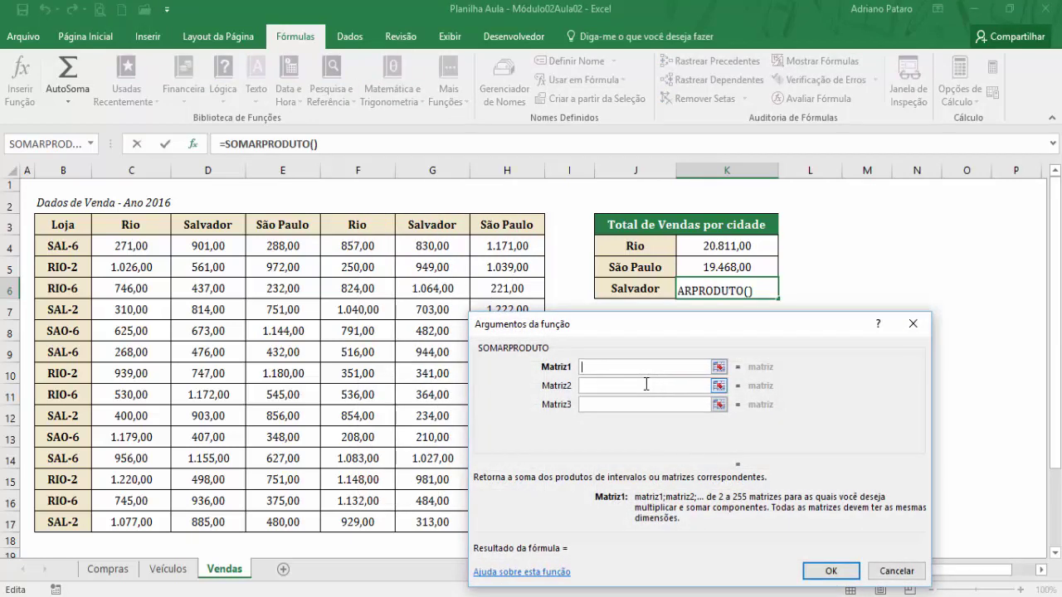
{"action": "left_click_drag", "start_coordinate": [140, 225], "coordinate": [485, 227]}
{"action": "type", "text": "=\"salva"}
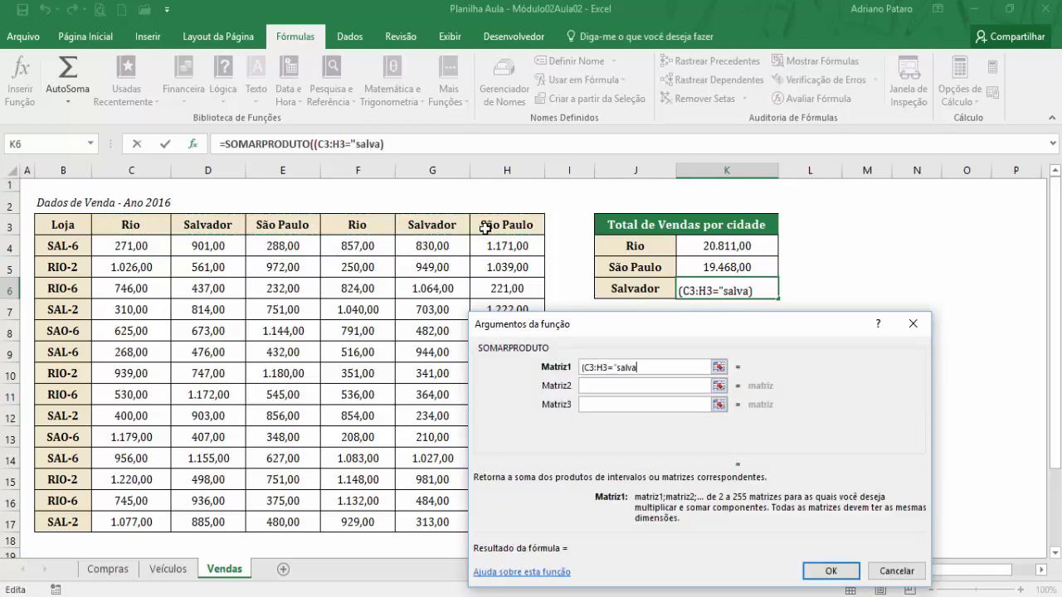
{"action": "type", "text": "dor\""}
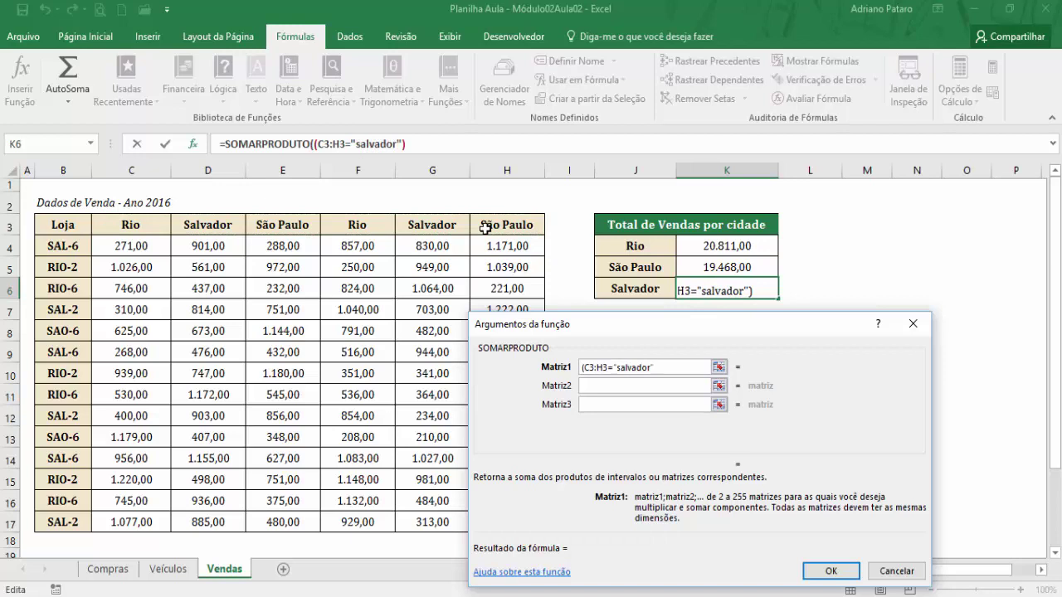
{"action": "type", "text": ")"}
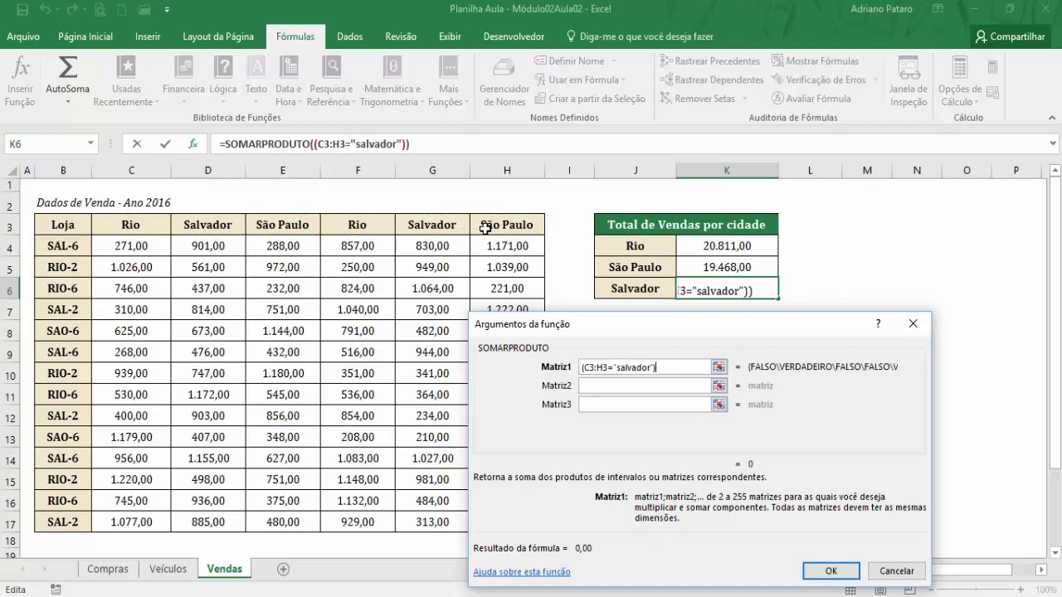
- Multiply the Salvador condition by (C4:H17) and enter the formula in K6
{"action": "type", "text": "*"}
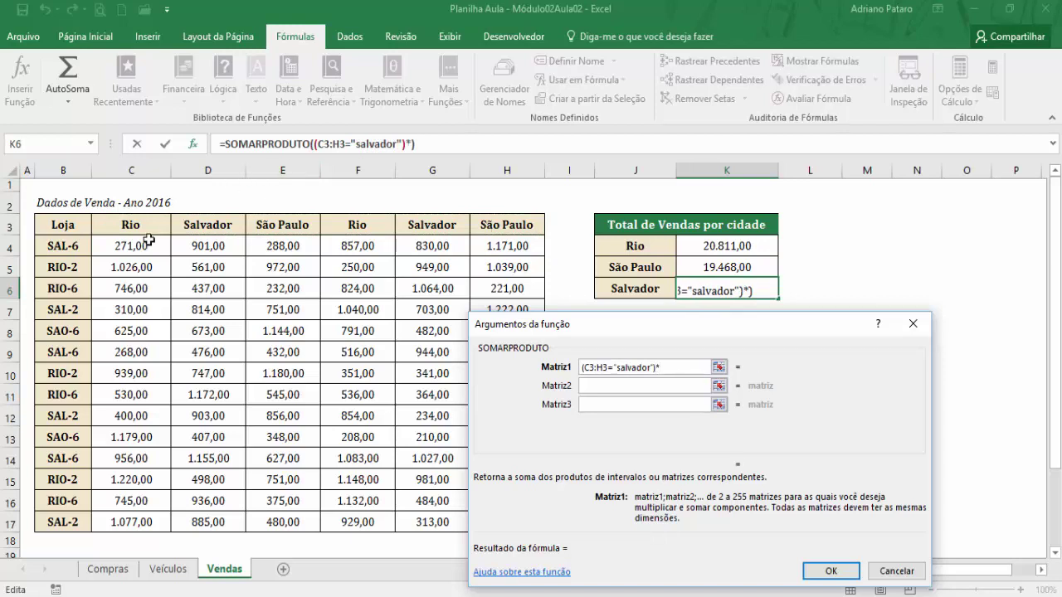
{"action": "type", "text": "("}
{"action": "left_click_drag", "start_coordinate": [147, 244], "coordinate": [480, 514]}
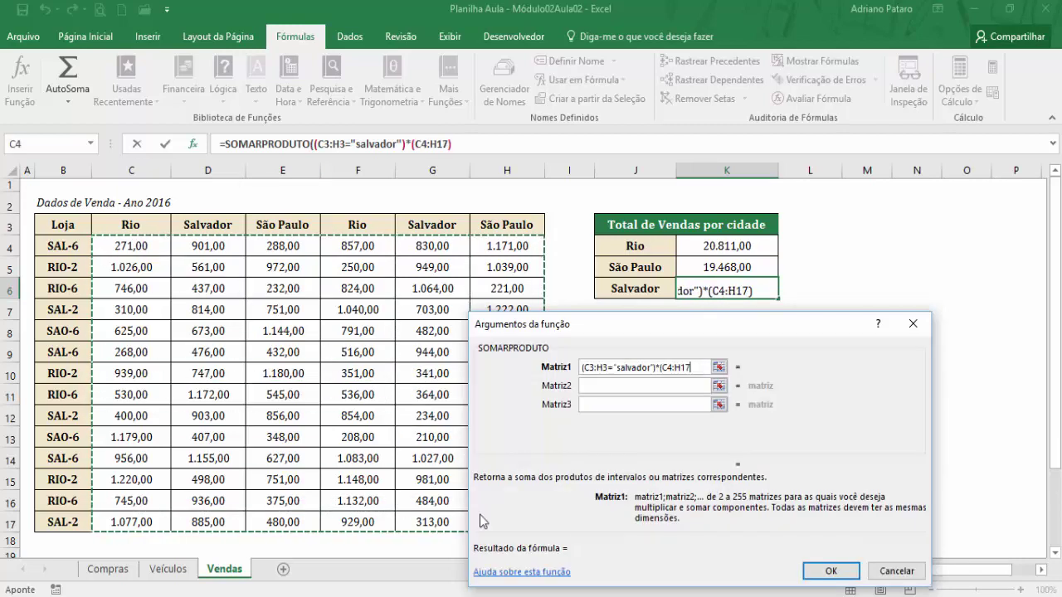
{"action": "type", "text": ")"}
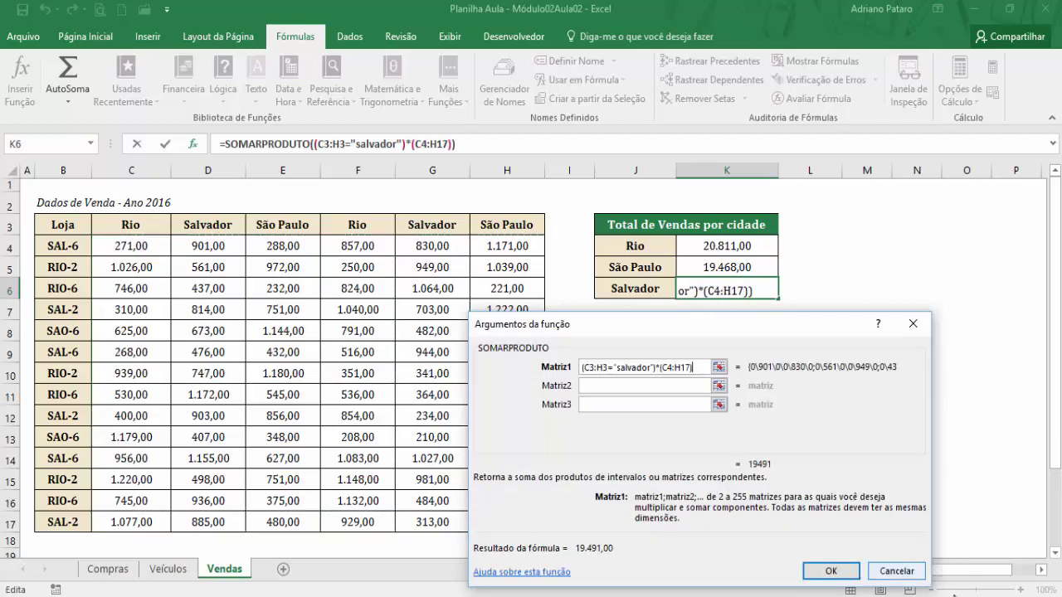
{"action": "left_click", "coordinate": [832, 571]}
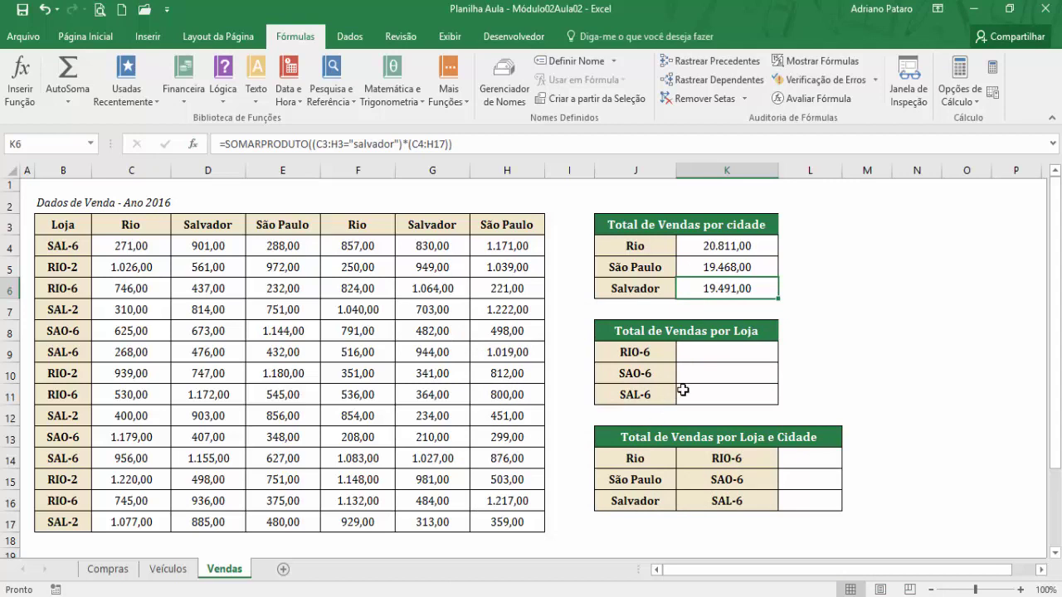
- Compare the city headers in C3:H3 with the store codes in B4:B17 as criteria ranges for the RIO-6 total
{"action": "left_click", "coordinate": [722, 353]}
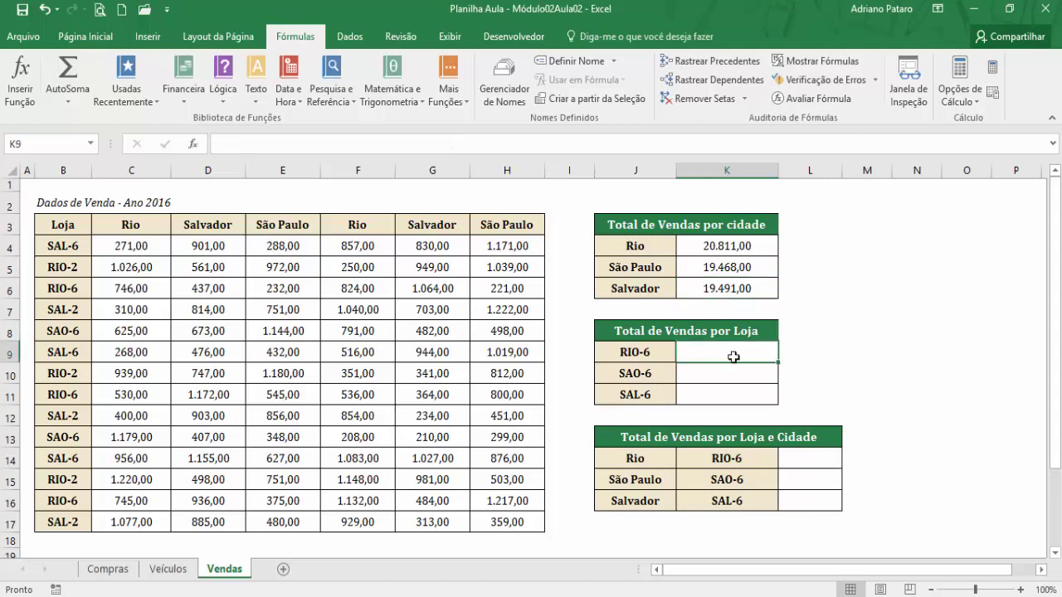
{"action": "left_click", "coordinate": [144, 231]}
{"action": "left_click_drag", "start_coordinate": [145, 230], "coordinate": [494, 232]}
{"action": "left_click_drag", "start_coordinate": [77, 246], "coordinate": [100, 540]}
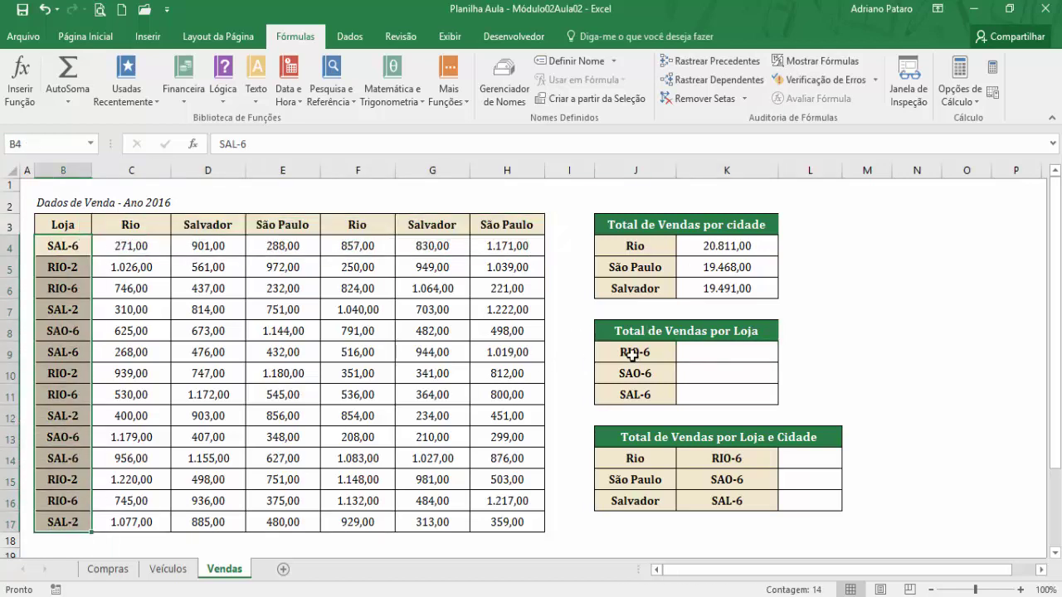
{"action": "left_click", "coordinate": [632, 354]}
- Start a SOMARPRODUTO function in K9 with the absolute store range $B$4:$B$17 as its first array
{"action": "left_click", "coordinate": [705, 350]}
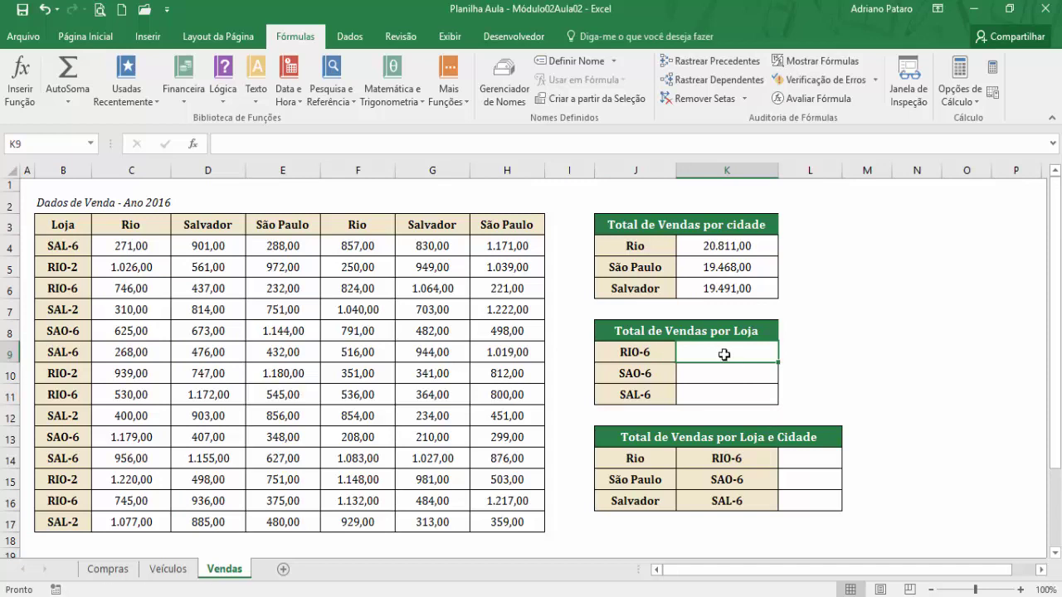
{"action": "left_click", "coordinate": [413, 96]}
{"action": "left_click_drag", "start_coordinate": [510, 161], "coordinate": [536, 400]}
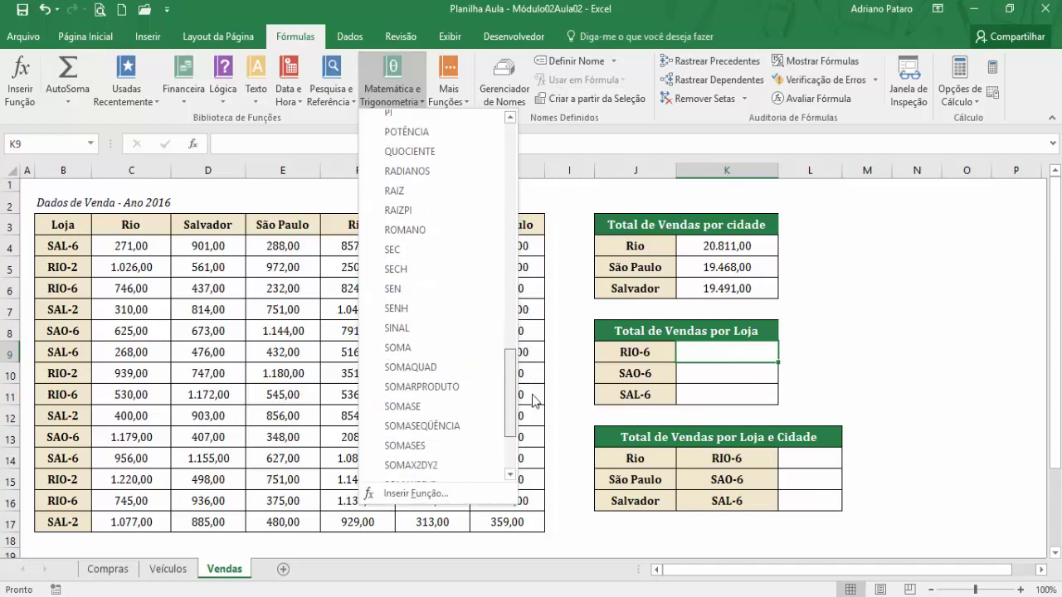
{"action": "left_click", "coordinate": [468, 387]}
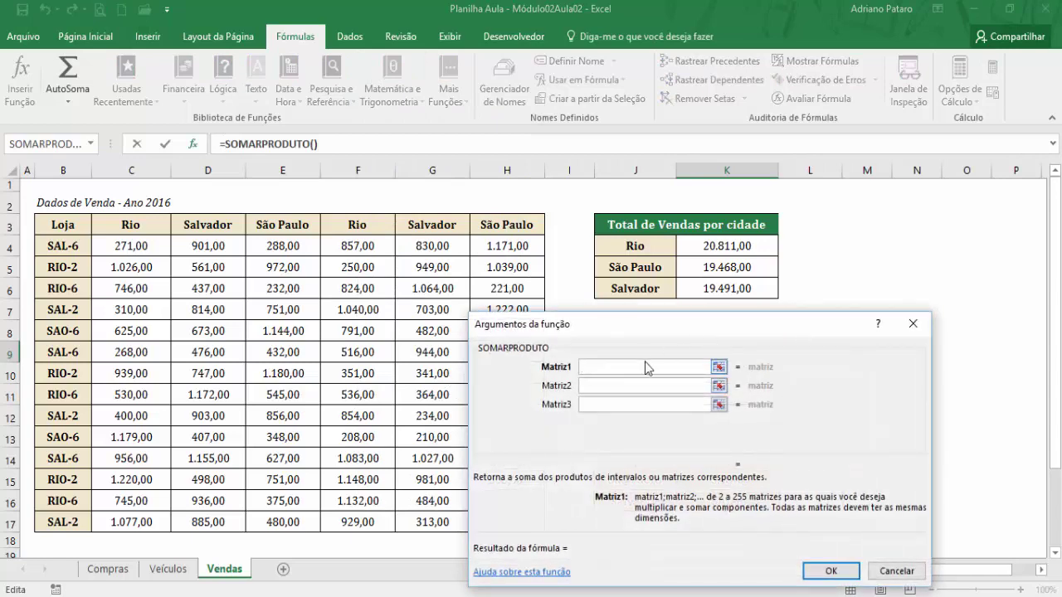
{"action": "left_click_drag", "start_coordinate": [70, 247], "coordinate": [75, 521]}
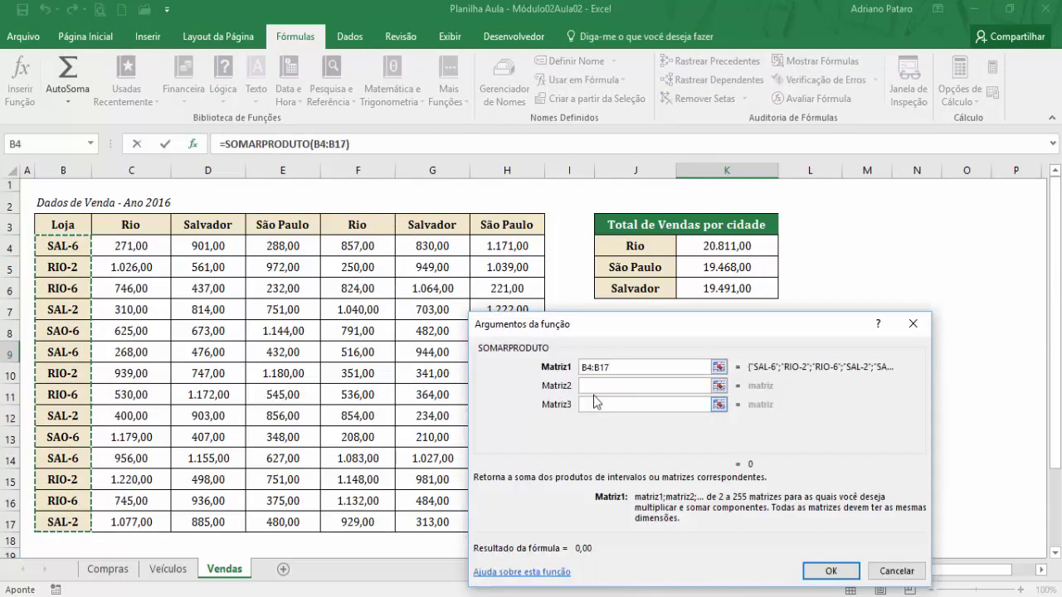
{"action": "key", "text": "F4"}
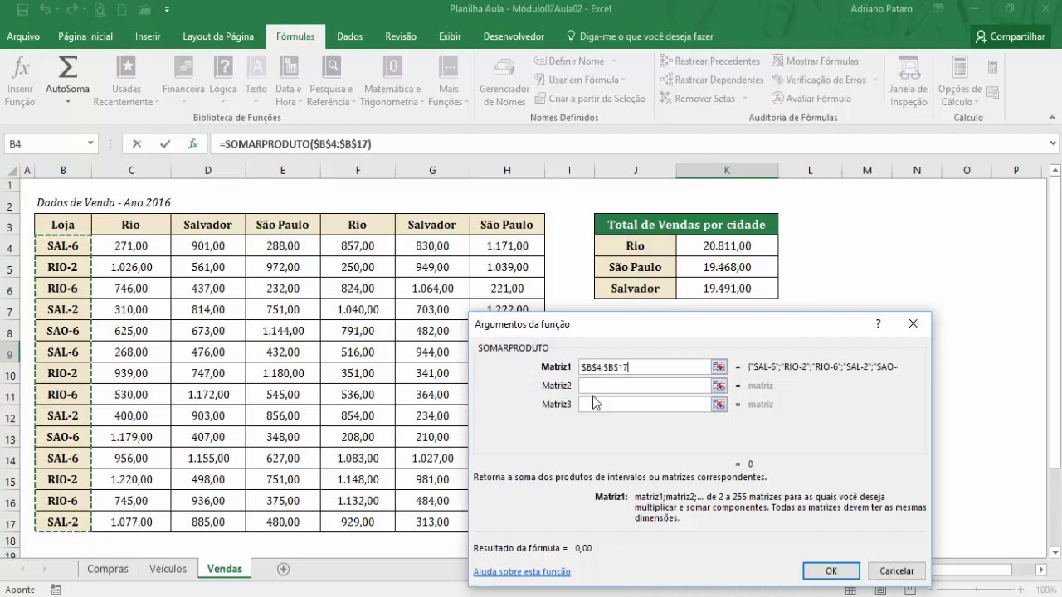
{"action": "left_click_drag", "start_coordinate": [657, 330], "coordinate": [363, 304]}
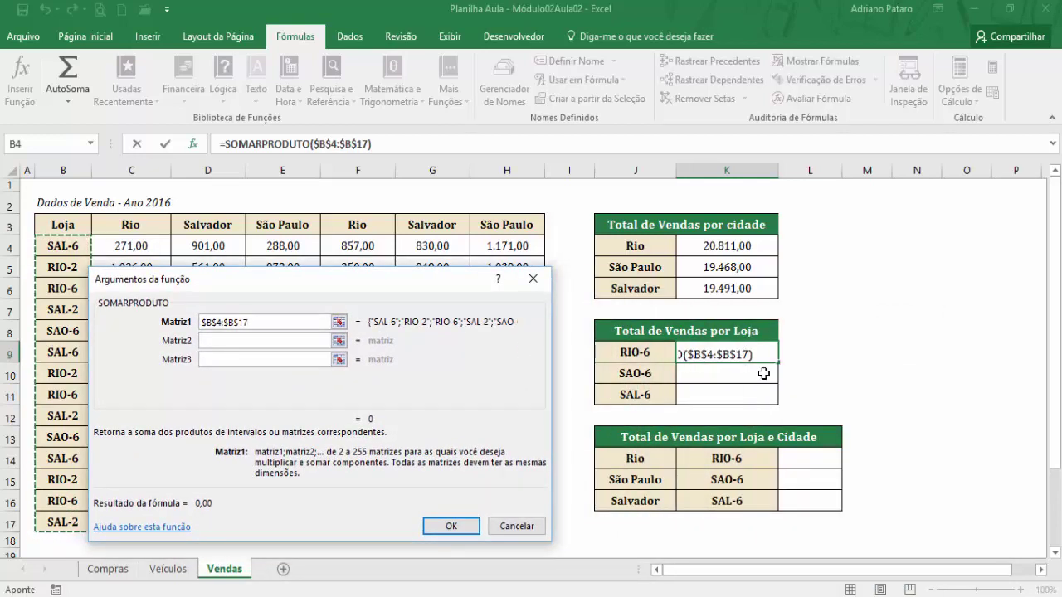
- Turn the first array into the store condition ($B$4:$B$17=J9)
{"action": "left_click", "coordinate": [232, 340]}
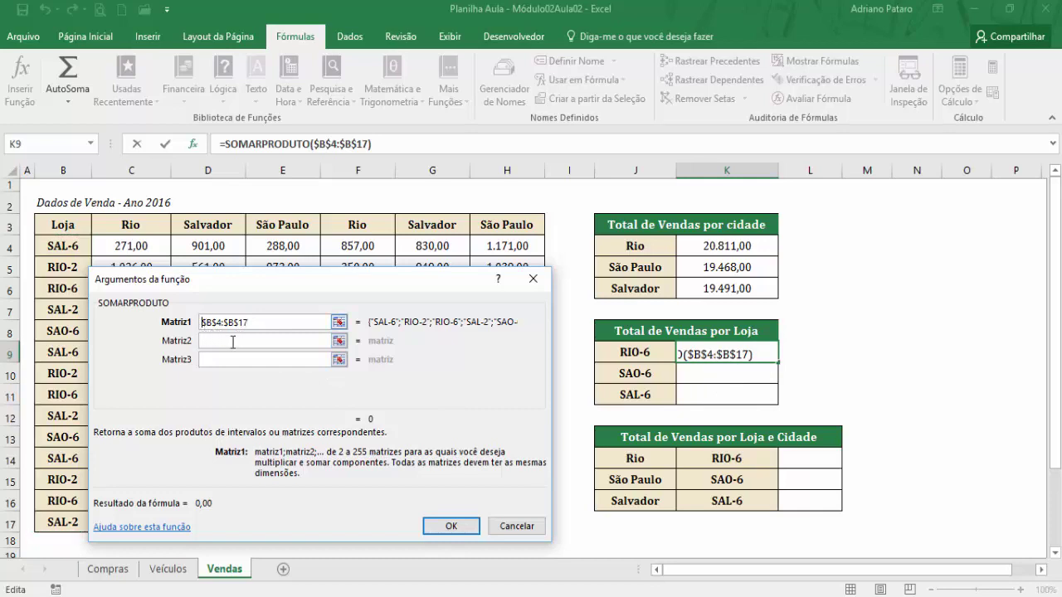
{"action": "type", "text": "("}
{"action": "left_click", "coordinate": [268, 324]}
{"action": "type", "text": "="}
{"action": "left_click", "coordinate": [650, 357]}
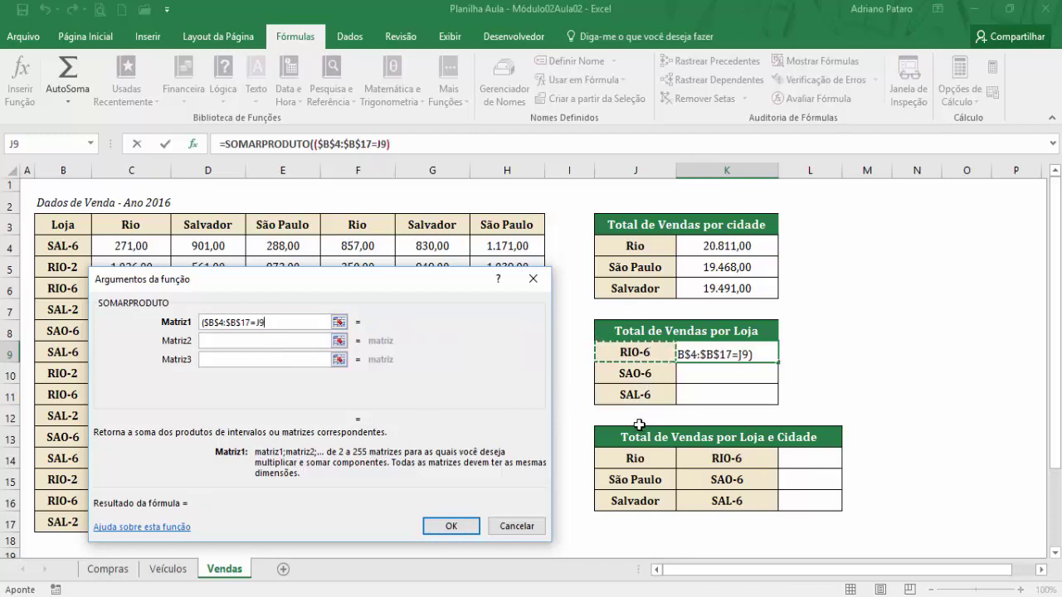
{"action": "type", "text": ")"}
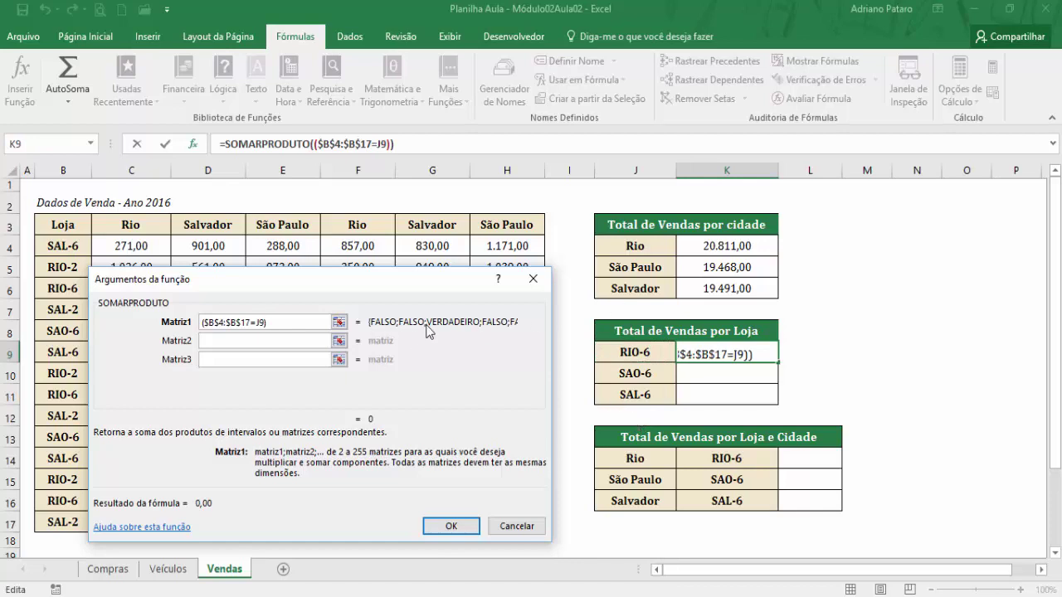
- Multiply the store condition by the sales range (C4:H17) in the first array
{"action": "type", "text": "*"}
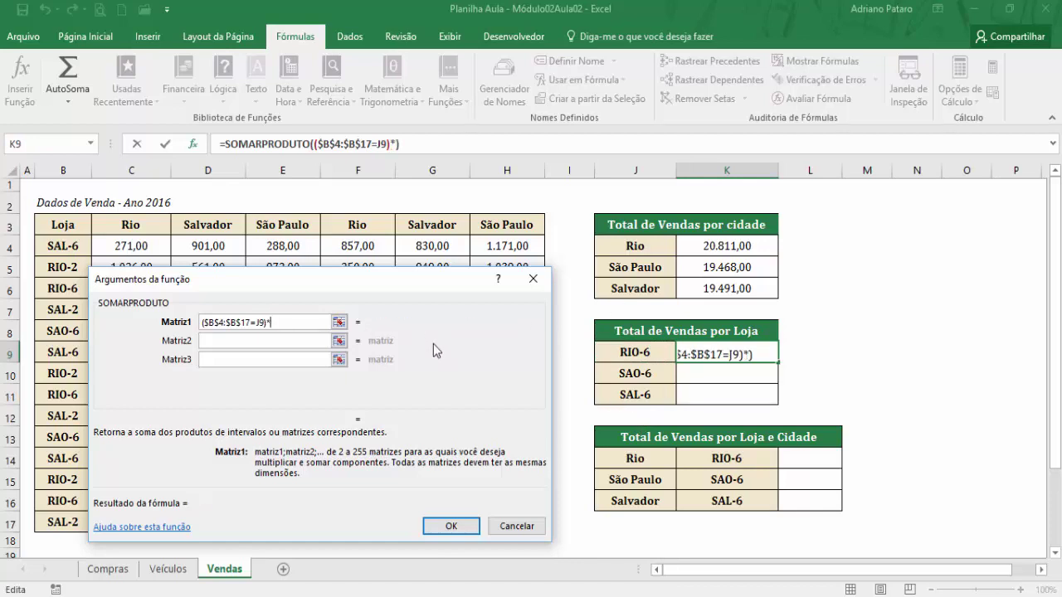
{"action": "left_click_drag", "start_coordinate": [292, 289], "coordinate": [770, 251]}
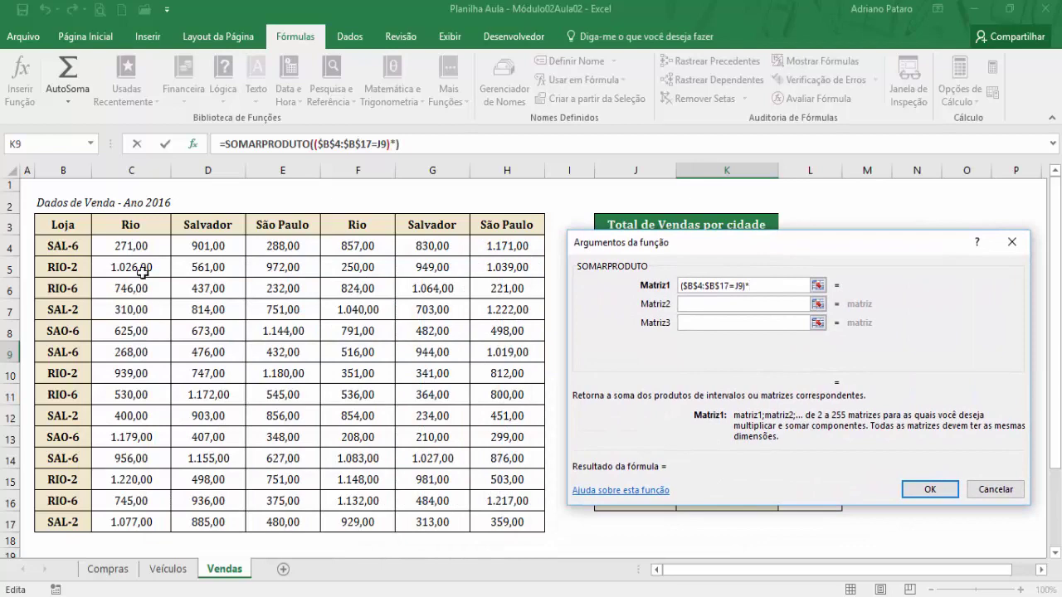
{"action": "left_click_drag", "start_coordinate": [140, 246], "coordinate": [508, 522]}
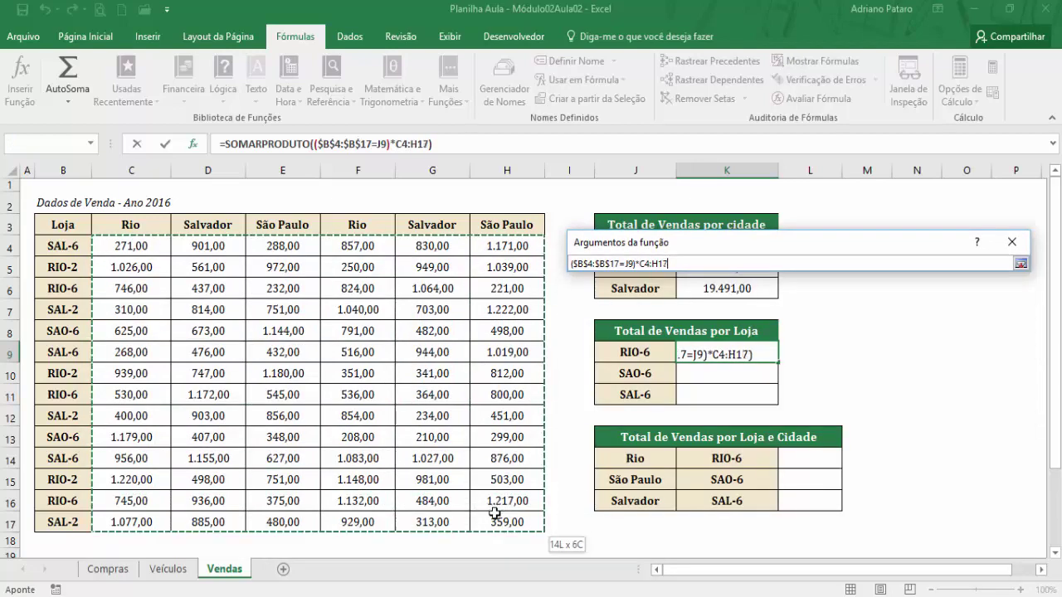
{"action": "left_click", "coordinate": [753, 285]}
{"action": "type", "text": "("}
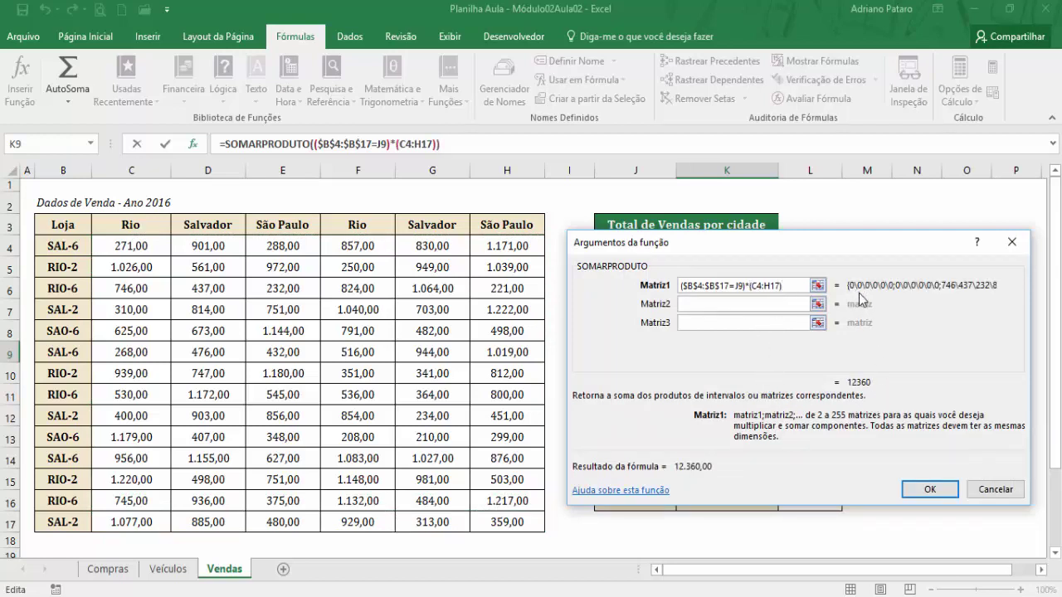
- Make the sales range absolute as $C$4:$H$17, enter the formula in K9 and fill it down to K11
{"action": "left_click_drag", "start_coordinate": [837, 251], "coordinate": [772, 273]}
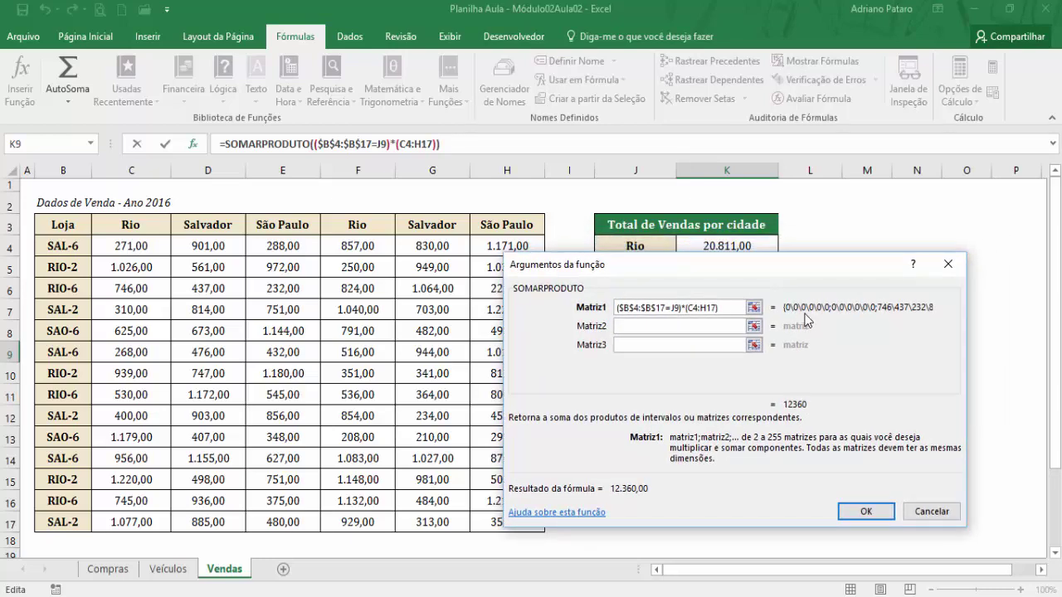
{"action": "left_click_drag", "start_coordinate": [735, 259], "coordinate": [581, 374]}
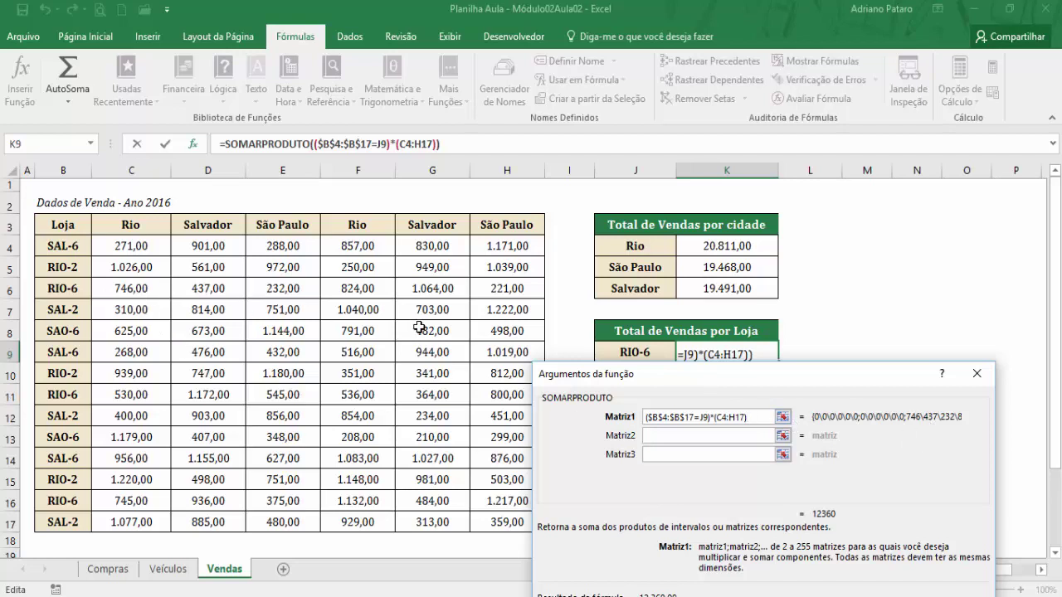
{"action": "left_click_drag", "start_coordinate": [848, 380], "coordinate": [752, 353]}
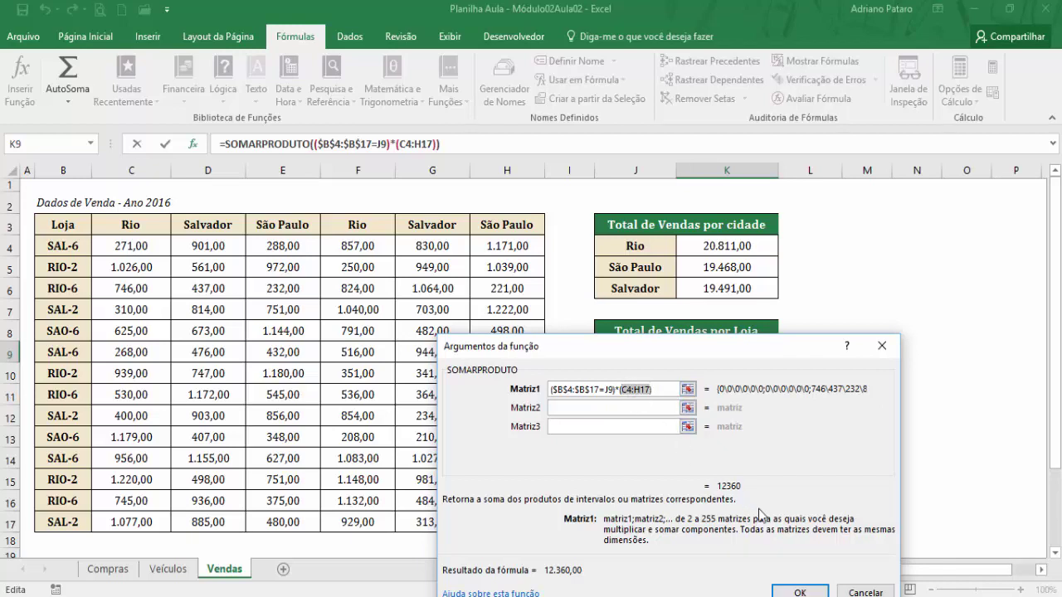
{"action": "key", "text": "F4"}
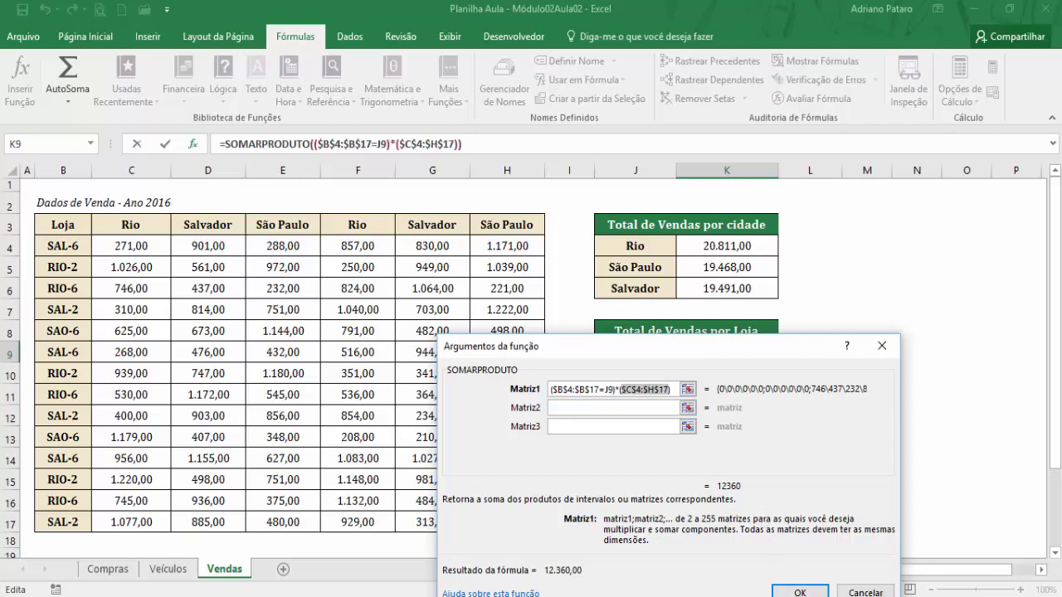
{"action": "left_click", "coordinate": [799, 591]}
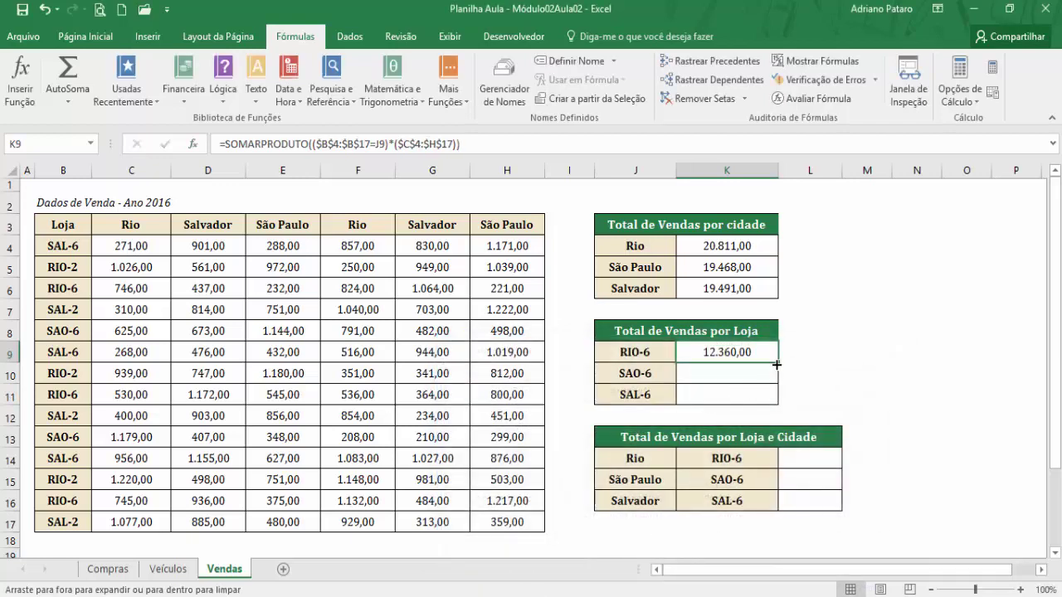
{"action": "left_click_drag", "start_coordinate": [777, 376], "coordinate": [777, 398]}
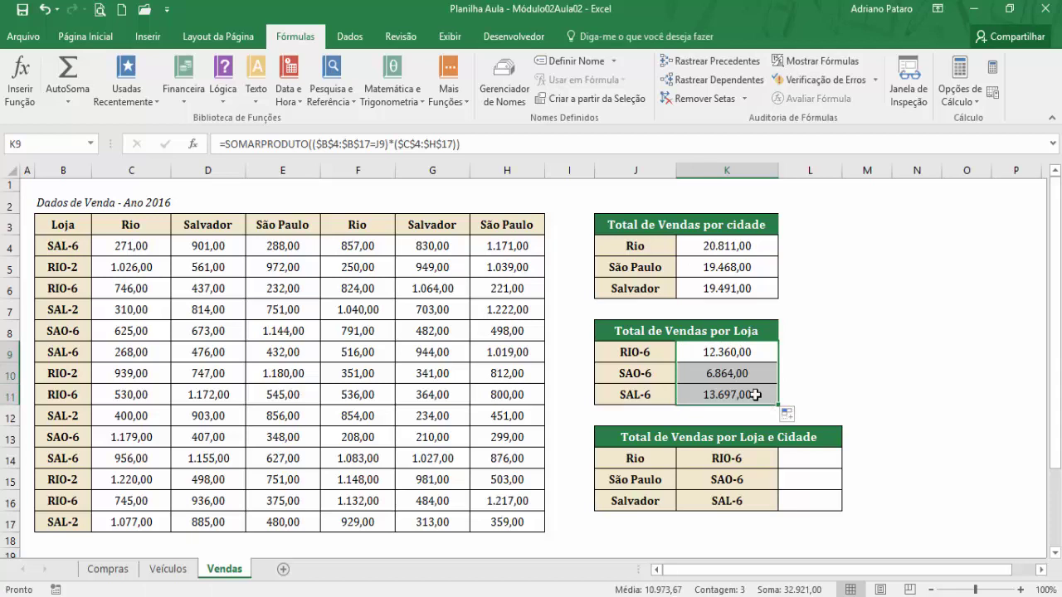
- Check the store total formulas in K9:K11 against their store codes
{"action": "left_click", "coordinate": [734, 369]}
{"action": "key", "text": "Left"}
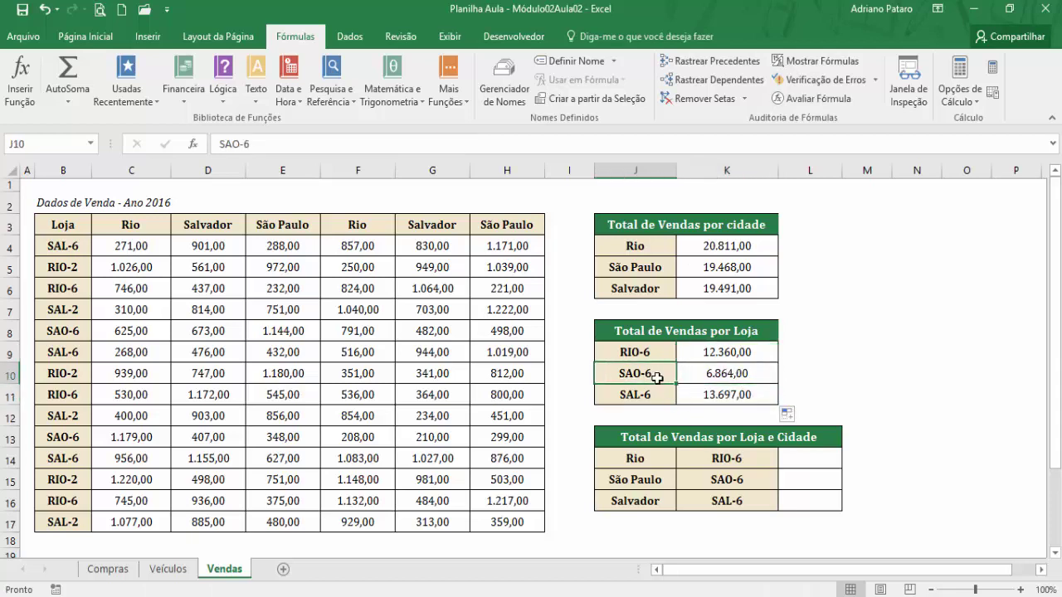
{"action": "left_click", "coordinate": [724, 394]}
{"action": "left_click", "coordinate": [741, 375]}
{"action": "left_click", "coordinate": [738, 352]}
{"action": "left_click", "coordinate": [736, 373]}
{"action": "left_click", "coordinate": [739, 395]}
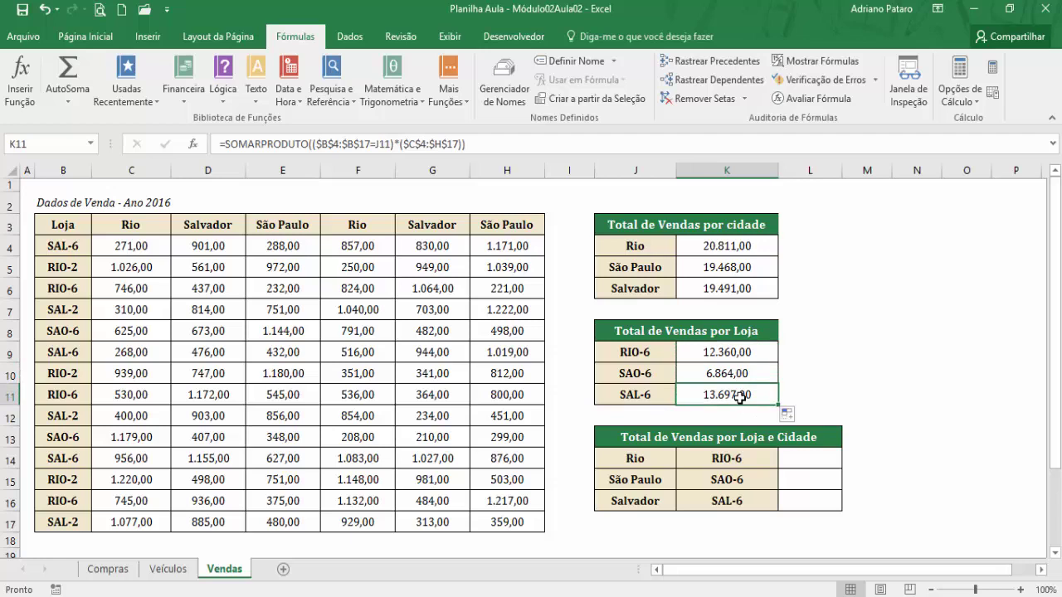
- Compare the city formula in K4 and the store formula in K9 with the combined criteria in J14 and K14
{"action": "left_click", "coordinate": [824, 461]}
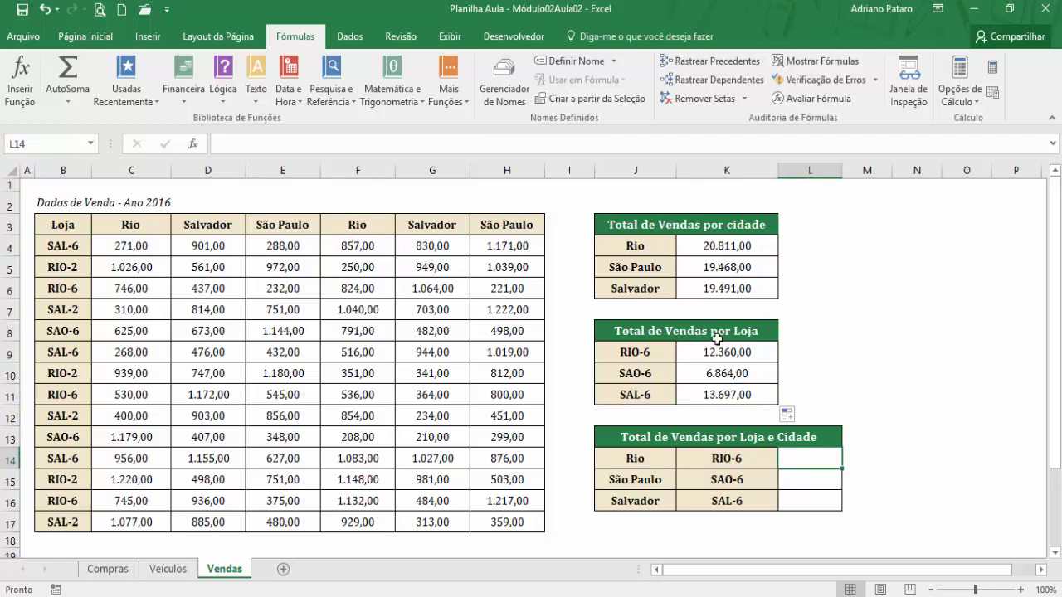
{"action": "left_click", "coordinate": [713, 257]}
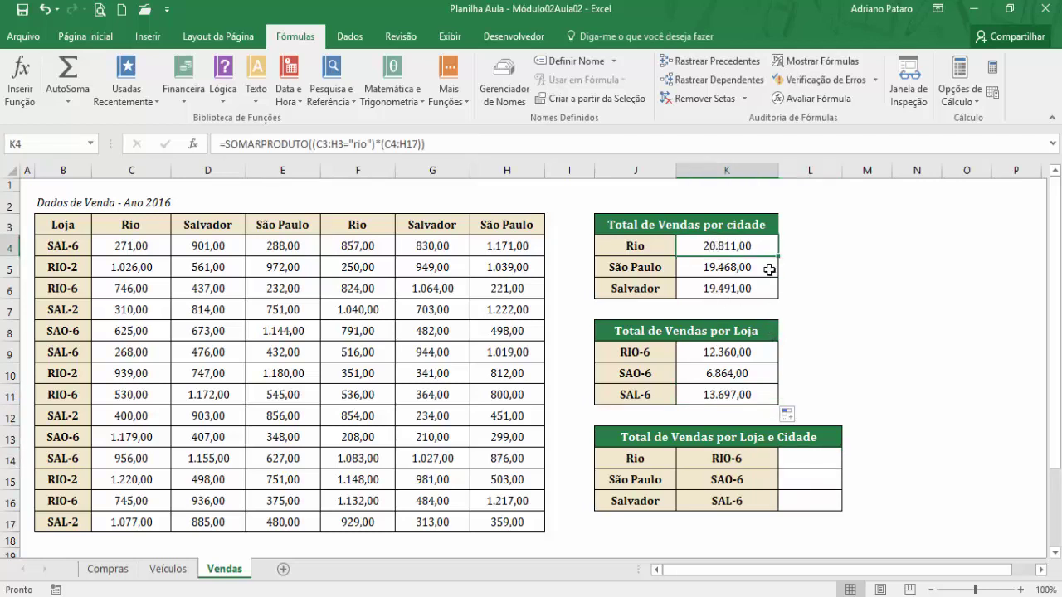
{"action": "left_click", "coordinate": [760, 226]}
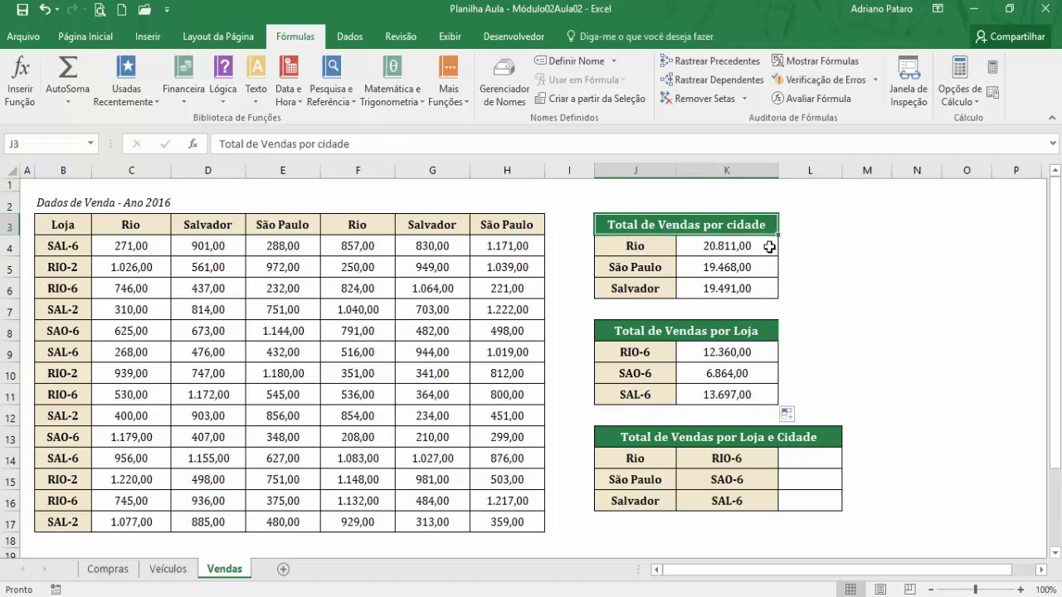
{"action": "left_click", "coordinate": [724, 349]}
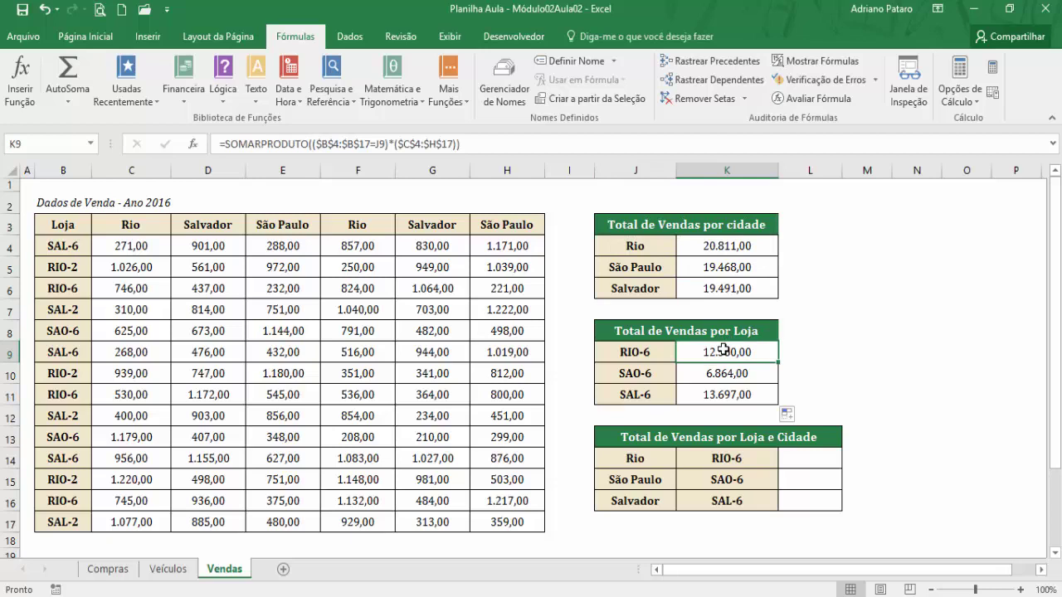
{"action": "left_click", "coordinate": [650, 460]}
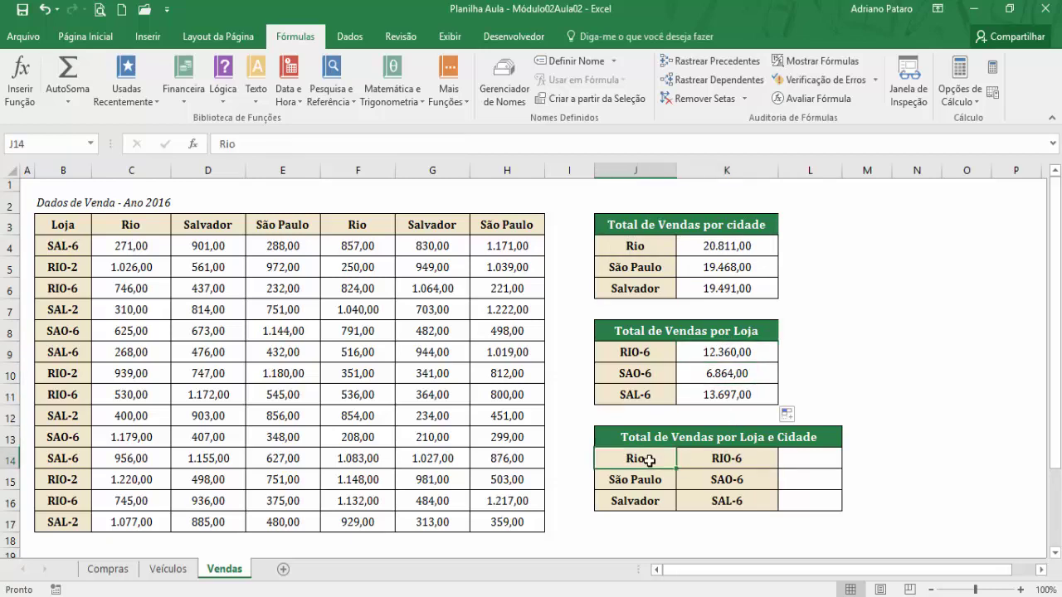
{"action": "left_click", "coordinate": [710, 460]}
{"action": "left_click", "coordinate": [665, 457]}
- Widen column L slightly and start a SOMARPRODUTO function in L14 for the Rio and RIO-6 total
{"action": "left_click_drag", "start_coordinate": [841, 181], "coordinate": [862, 181]}
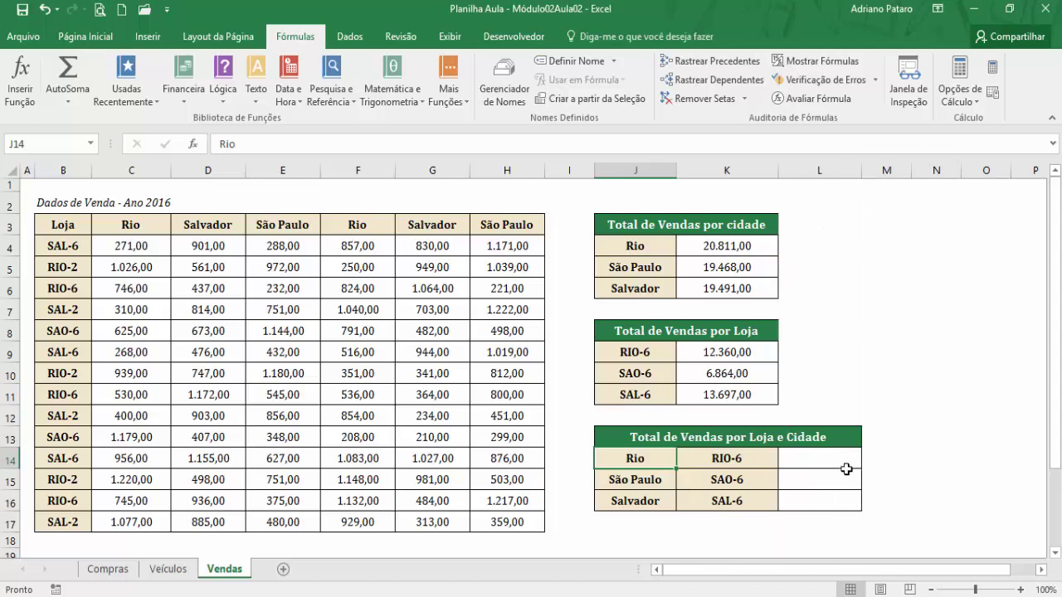
{"action": "left_click", "coordinate": [845, 467]}
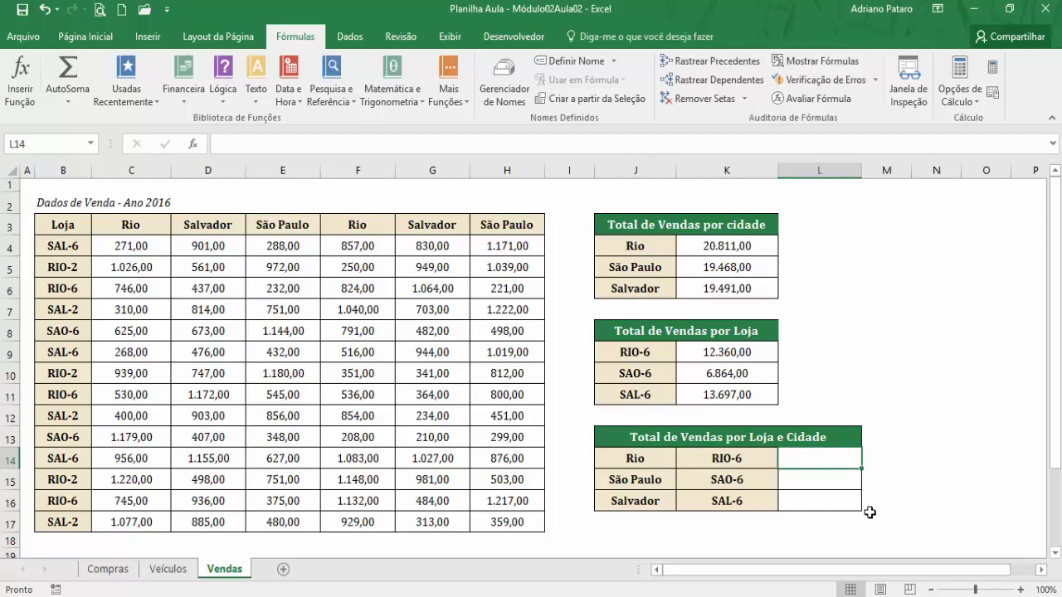
{"action": "left_click", "coordinate": [749, 246]}
{"action": "left_click", "coordinate": [729, 352]}
{"action": "left_click", "coordinate": [827, 460]}
{"action": "left_click", "coordinate": [406, 106]}
{"action": "left_click_drag", "start_coordinate": [507, 190], "coordinate": [541, 419]}
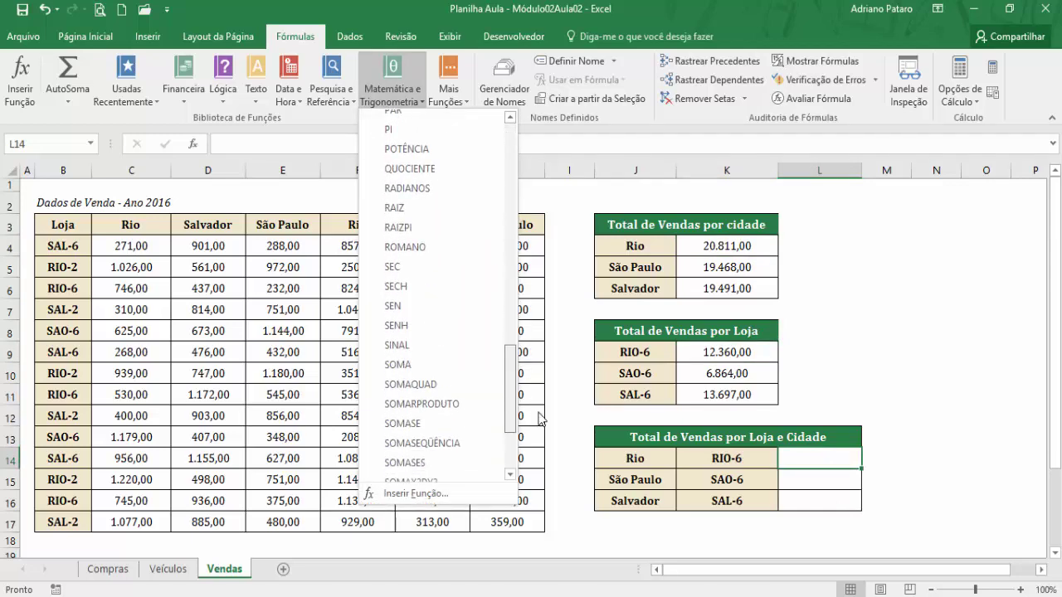
{"action": "left_click", "coordinate": [452, 406]}
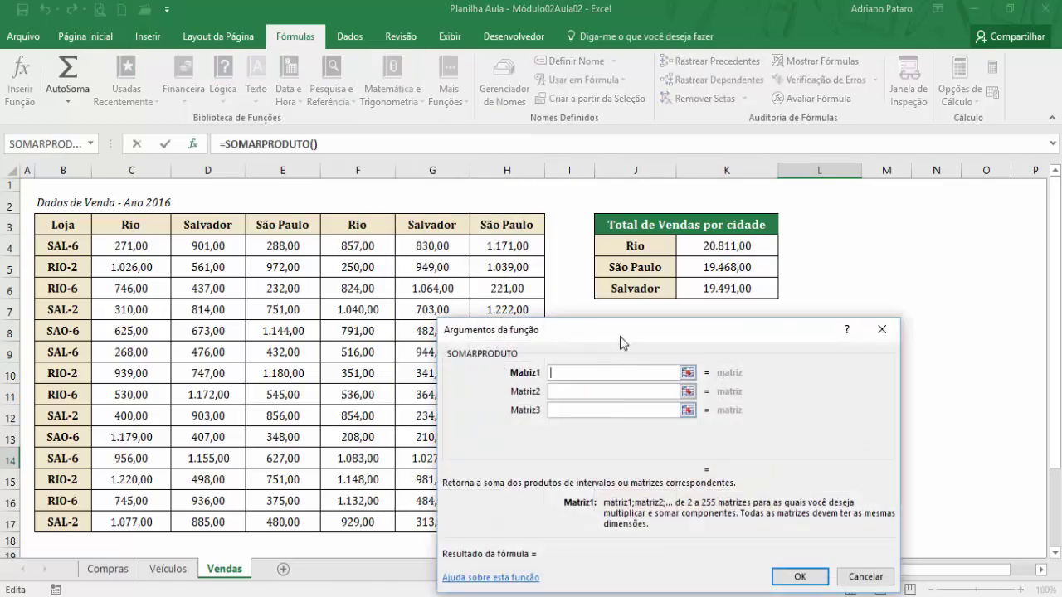
{"action": "left_click_drag", "start_coordinate": [620, 337], "coordinate": [434, 245]}
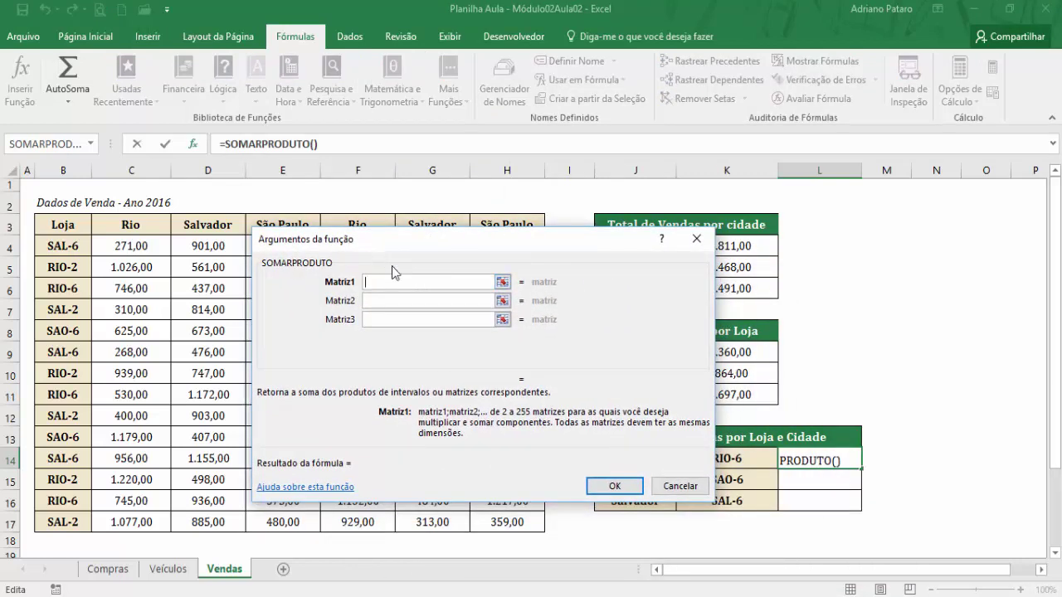
- Enter the city condition ($C$3:$H$3=J14) as the first array of the L14 function
{"action": "type", "text": "("}
{"action": "left_click", "coordinate": [154, 228]}
{"action": "left_click_drag", "start_coordinate": [155, 228], "coordinate": [492, 233]}
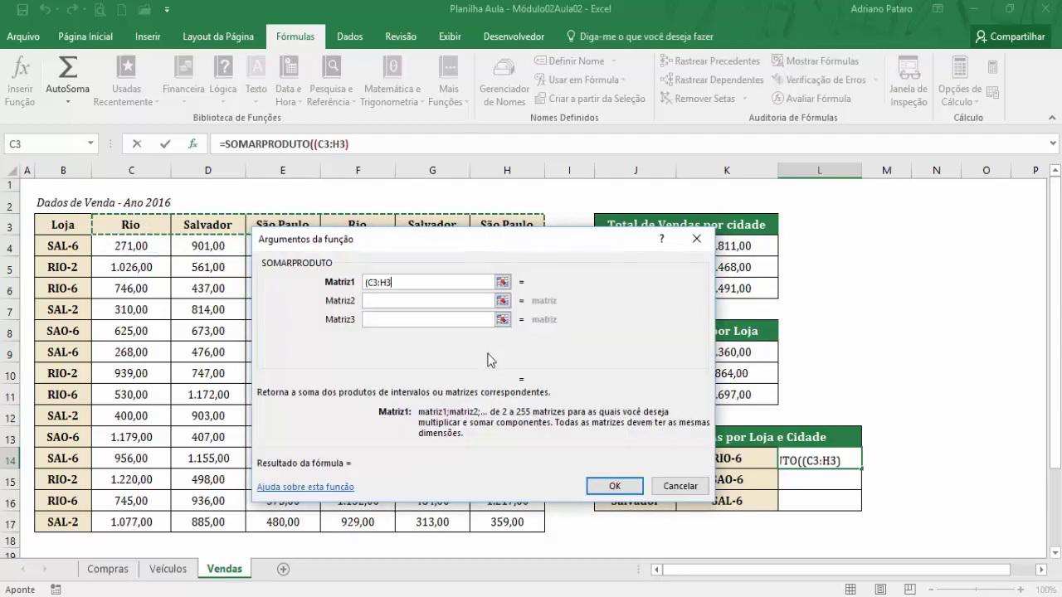
{"action": "key", "text": "F4"}
{"action": "type", "text": "="}
{"action": "left_click_drag", "start_coordinate": [552, 244], "coordinate": [359, 200]}
{"action": "left_click", "coordinate": [647, 457]}
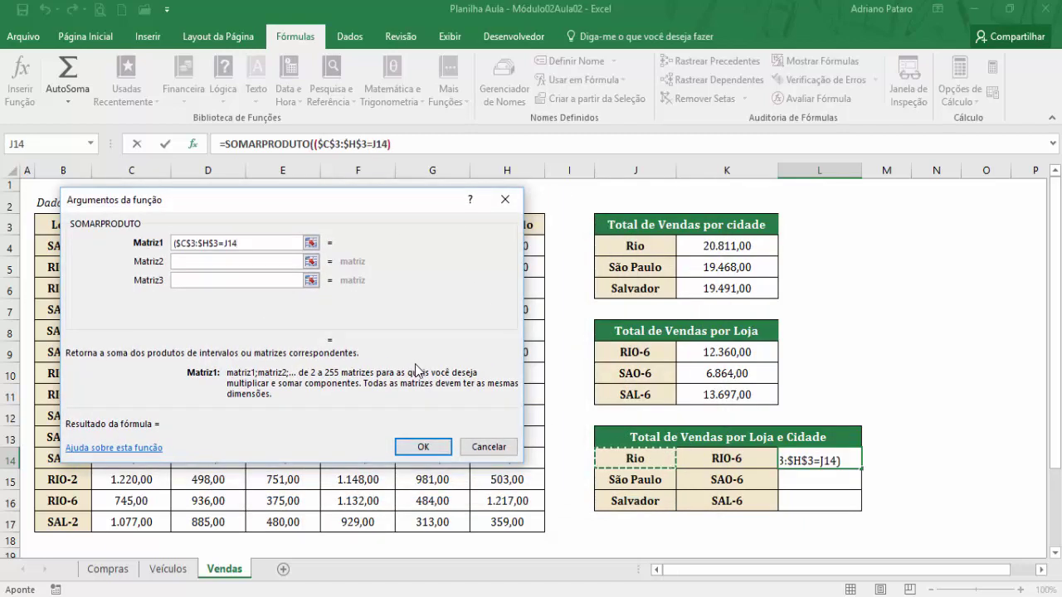
{"action": "type", "text": ")"}
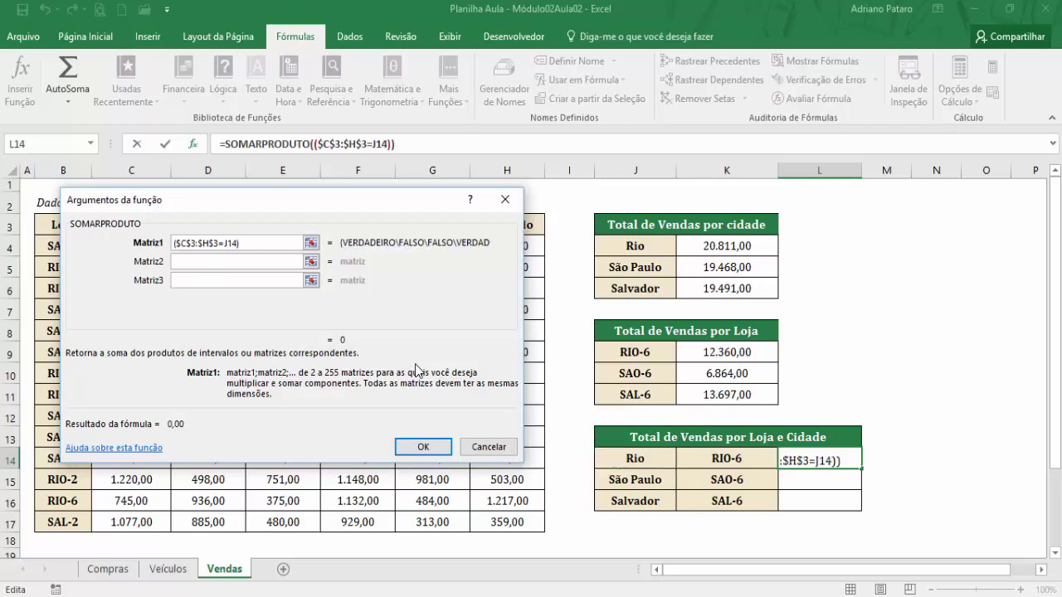
- Multiply the city condition in L14 by the store condition ($B$4:$B$17=K14)
{"action": "type", "text": "*("}
{"action": "left_click_drag", "start_coordinate": [376, 220], "coordinate": [550, 217]}
{"action": "left_click_drag", "start_coordinate": [79, 244], "coordinate": [88, 531]}
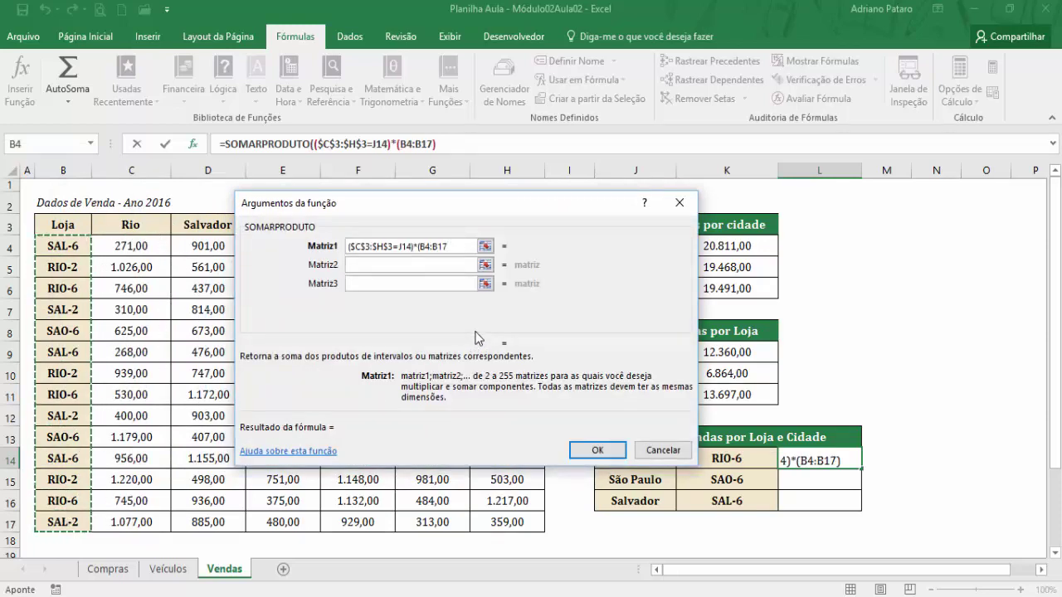
{"action": "key", "text": "F4"}
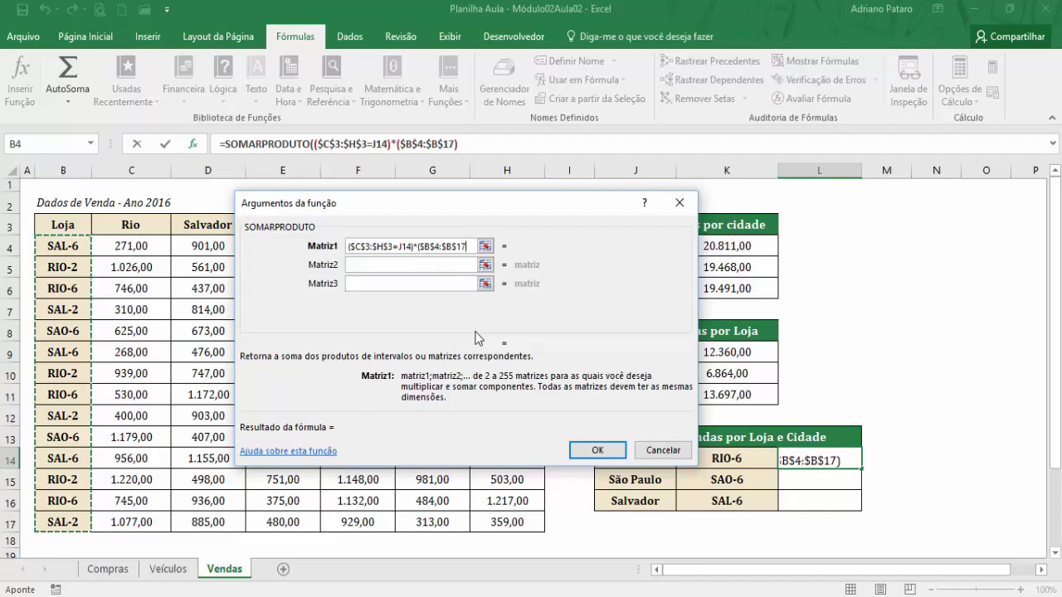
{"action": "type", "text": "="}
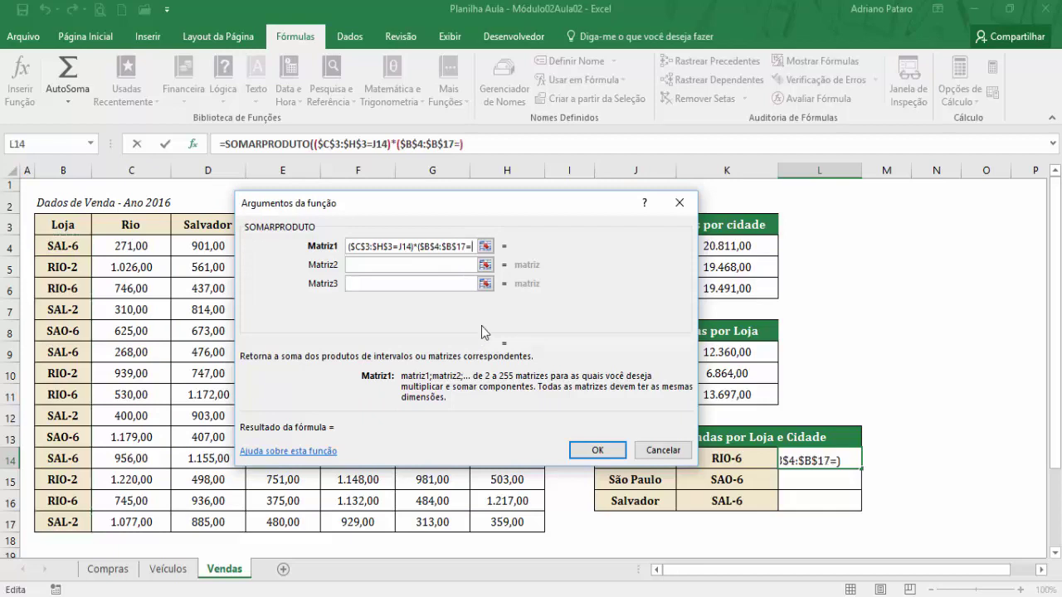
{"action": "left_click", "coordinate": [743, 461]}
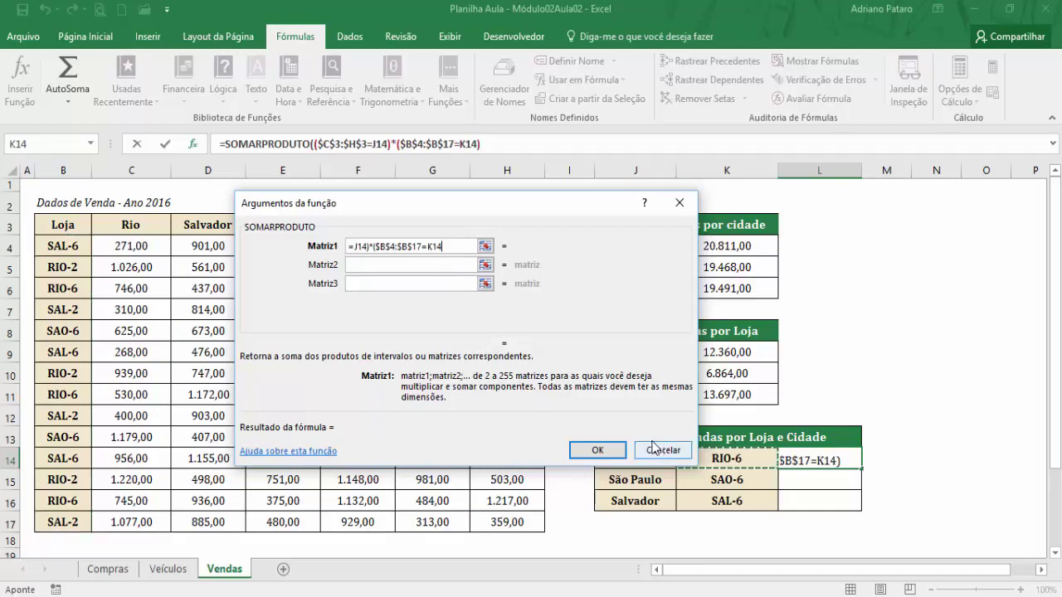
{"action": "type", "text": ")"}
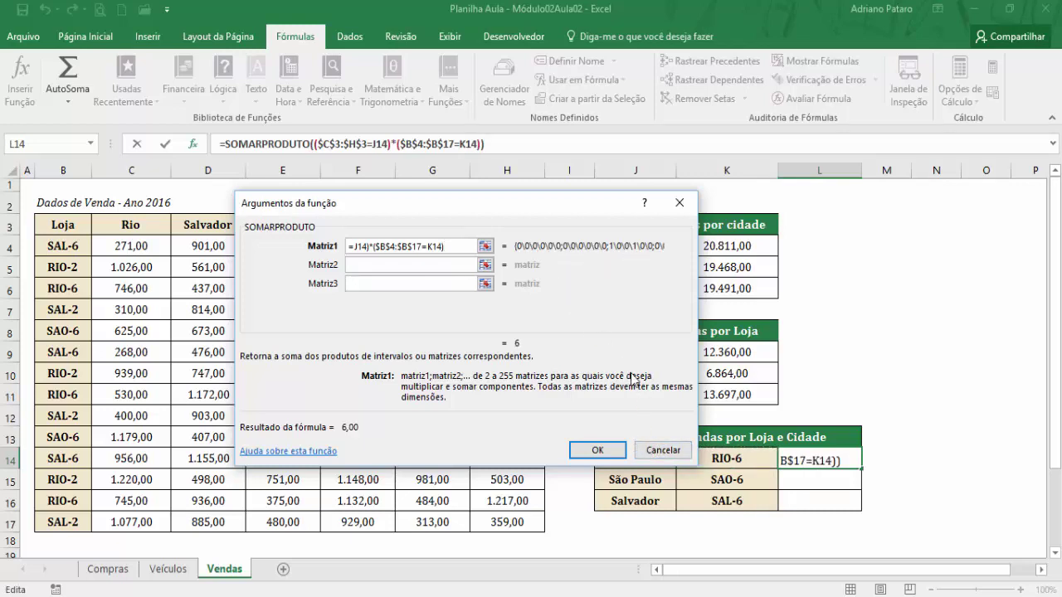
- Multiply the two L14 conditions by the sales values in ($C$4:$H$17), with absolute references and enclosing parentheses
{"action": "type", "text": "*"}
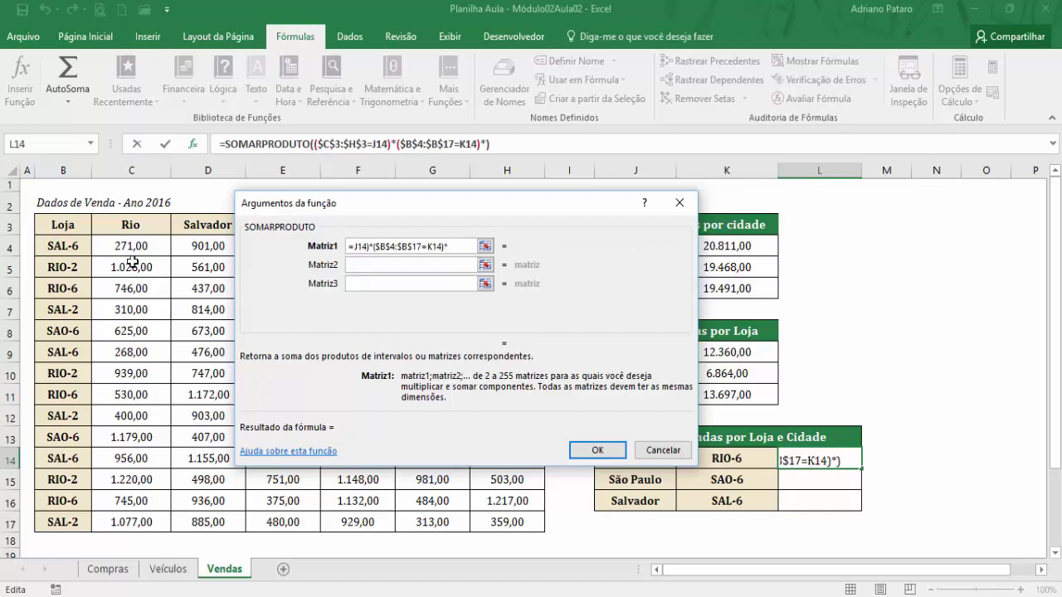
{"action": "left_click_drag", "start_coordinate": [124, 243], "coordinate": [504, 521]}
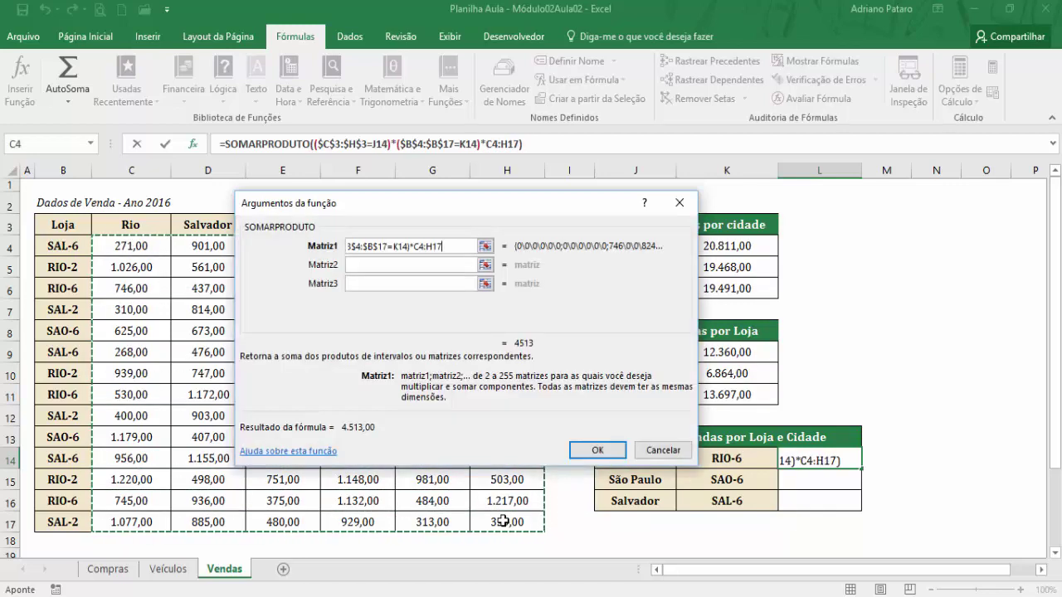
{"action": "key", "text": "F4"}
{"action": "left_click", "coordinate": [415, 246]}
{"action": "type", "text": "($C$"}
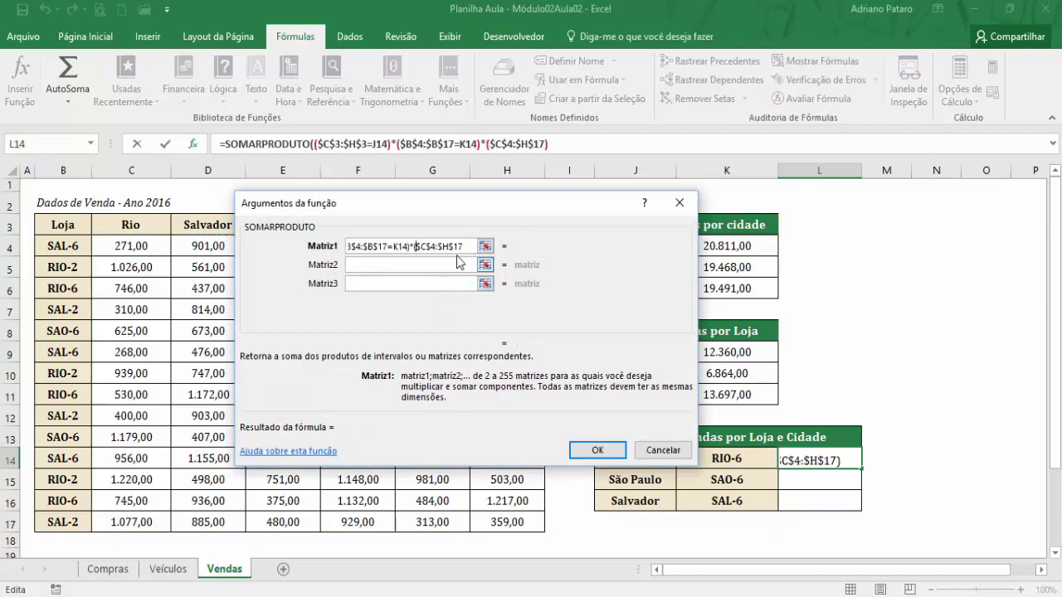
{"action": "type", "text": ")"}
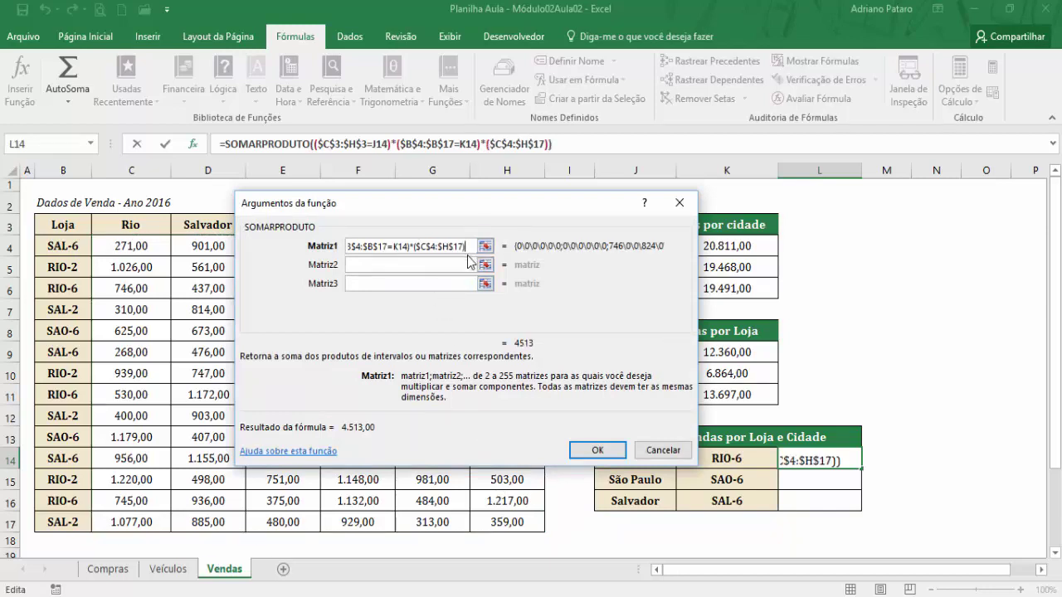
- Review the arguments against the sales table, confirm the L14 function and copy it down to L16
{"action": "left_click_drag", "start_coordinate": [513, 212], "coordinate": [548, 275]}
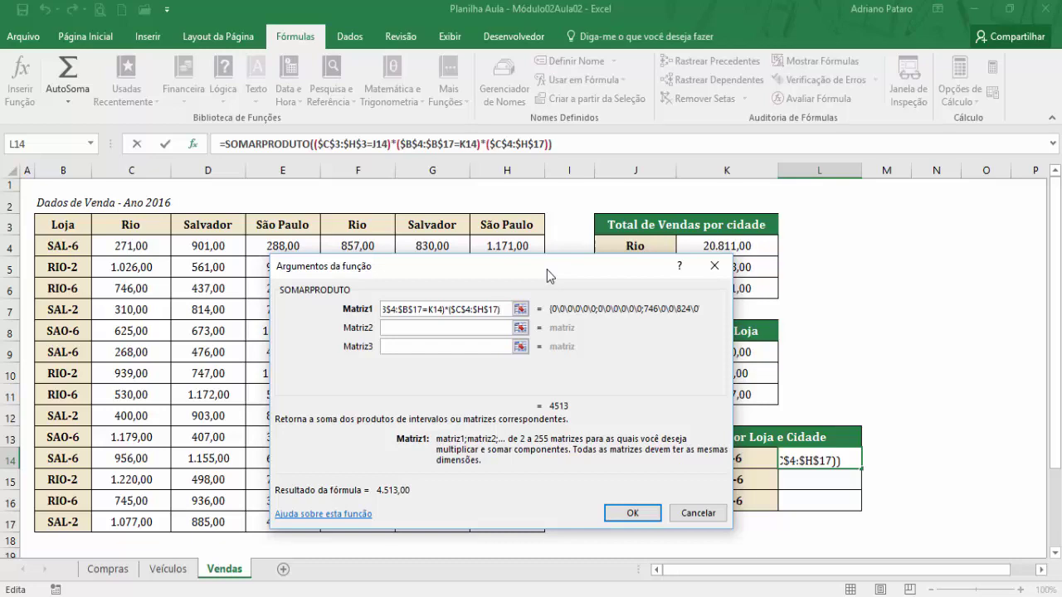
{"action": "left_click_drag", "start_coordinate": [547, 270], "coordinate": [677, 67]}
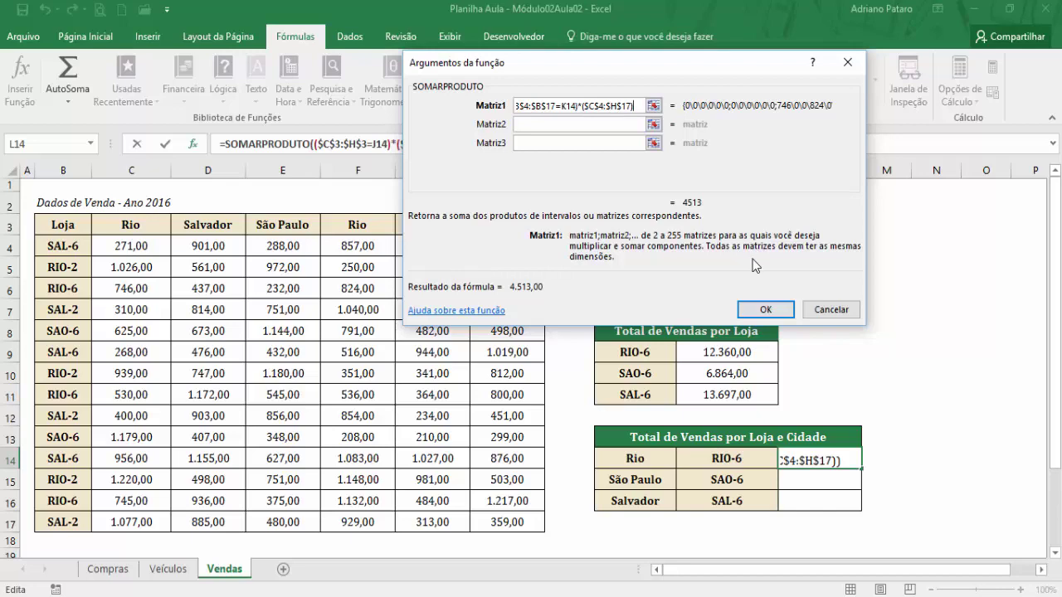
{"action": "left_click", "coordinate": [774, 313]}
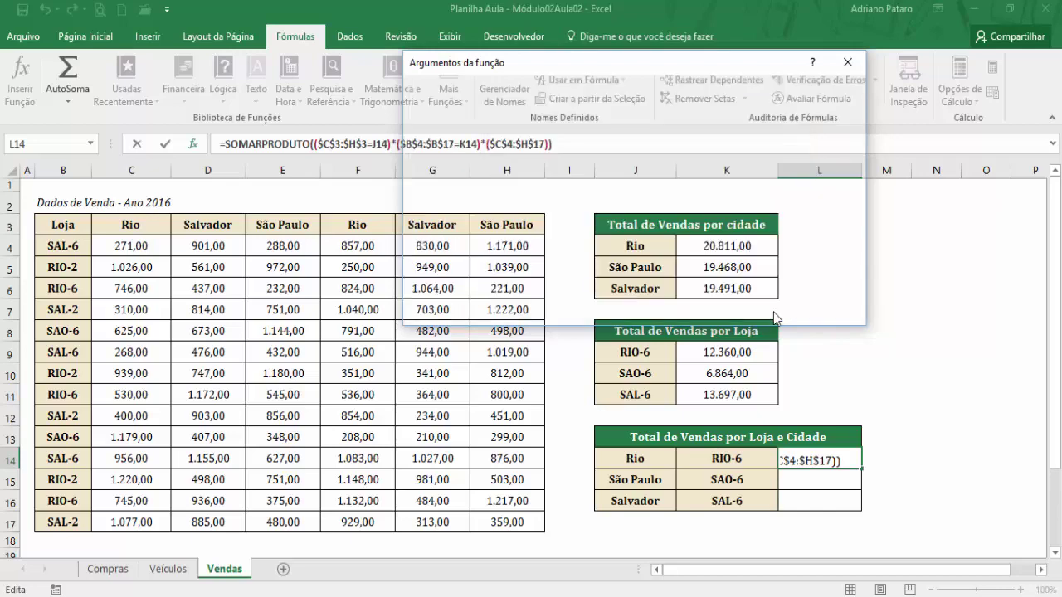
{"action": "left_click_drag", "start_coordinate": [863, 467], "coordinate": [865, 508]}
{"action": "left_click", "coordinate": [841, 483]}
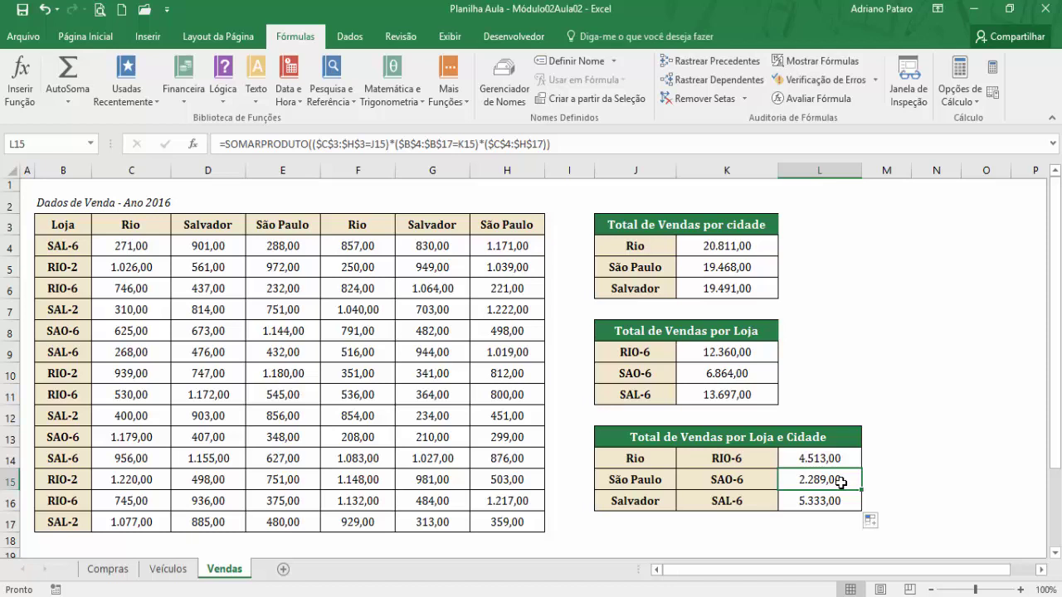
- Review the grand total formula in I3 on the Compras sheet against the quantity column
{"action": "left_click", "coordinate": [124, 569]}
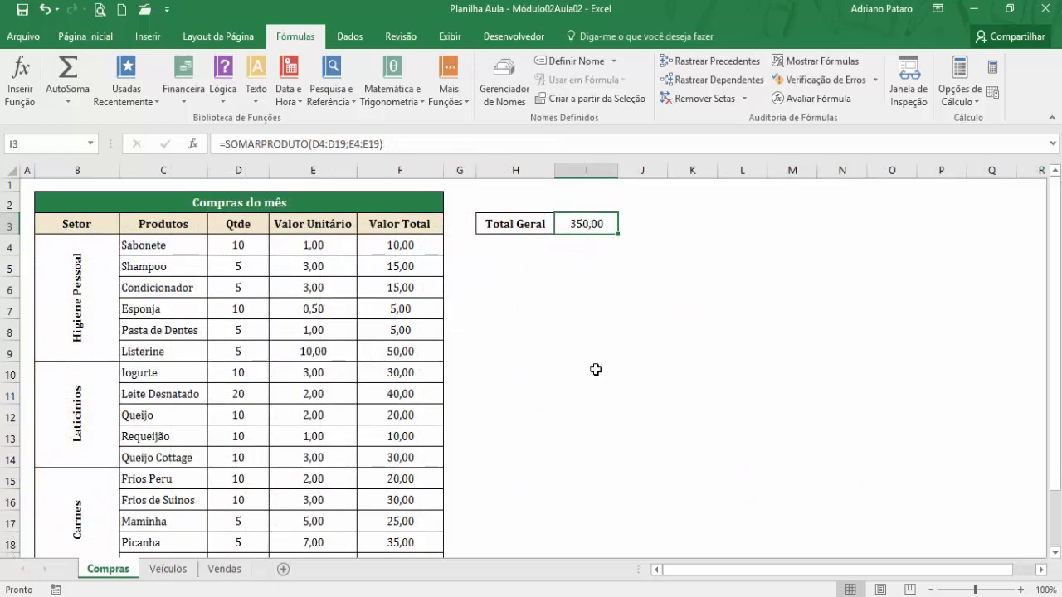
{"action": "left_click", "coordinate": [239, 240]}
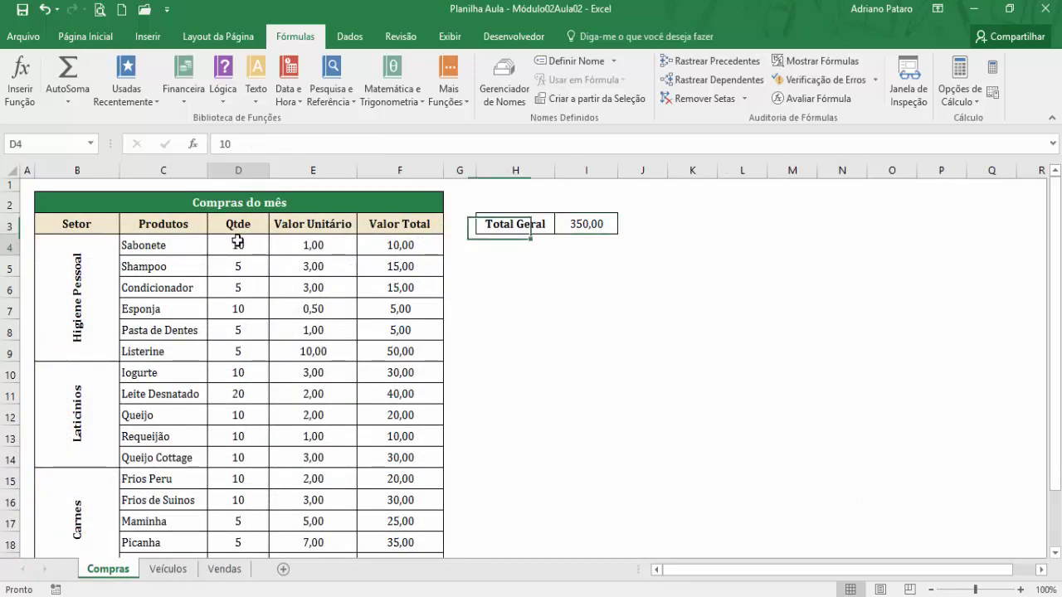
{"action": "left_click", "coordinate": [584, 220]}
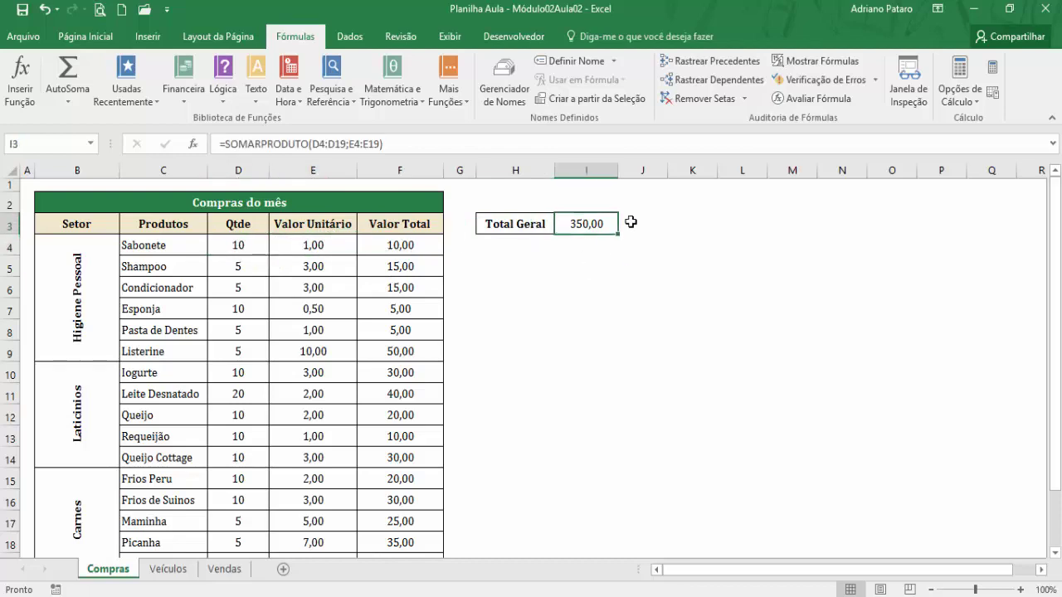
- Inspect the SOMARPRODUTO arguments of the Ford total in G3 on the Veículos sheet, including the N conversion
{"action": "left_click", "coordinate": [167, 569]}
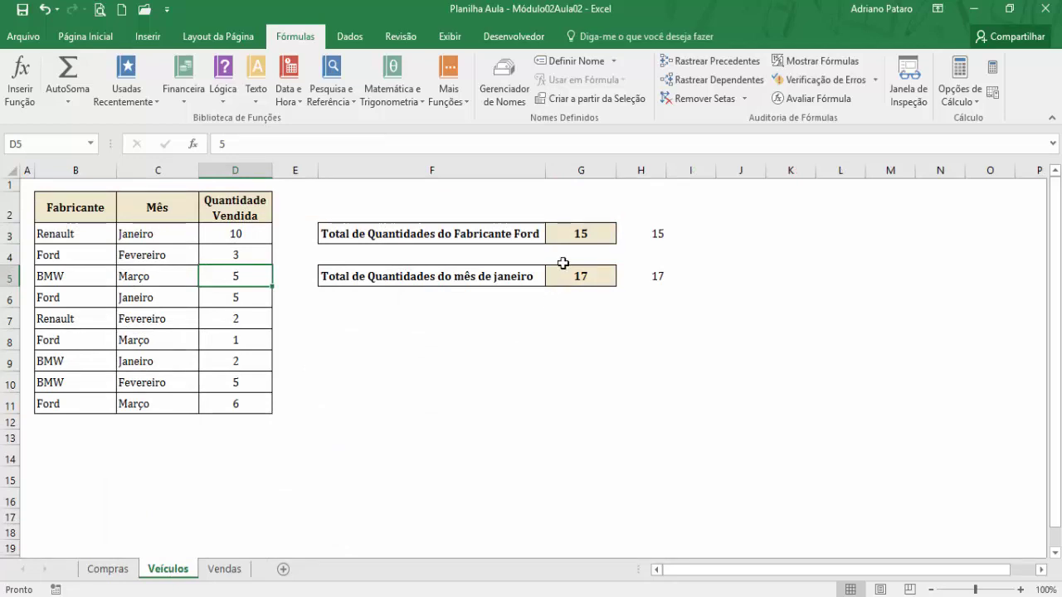
{"action": "left_click", "coordinate": [569, 232]}
{"action": "left_click", "coordinate": [192, 144]}
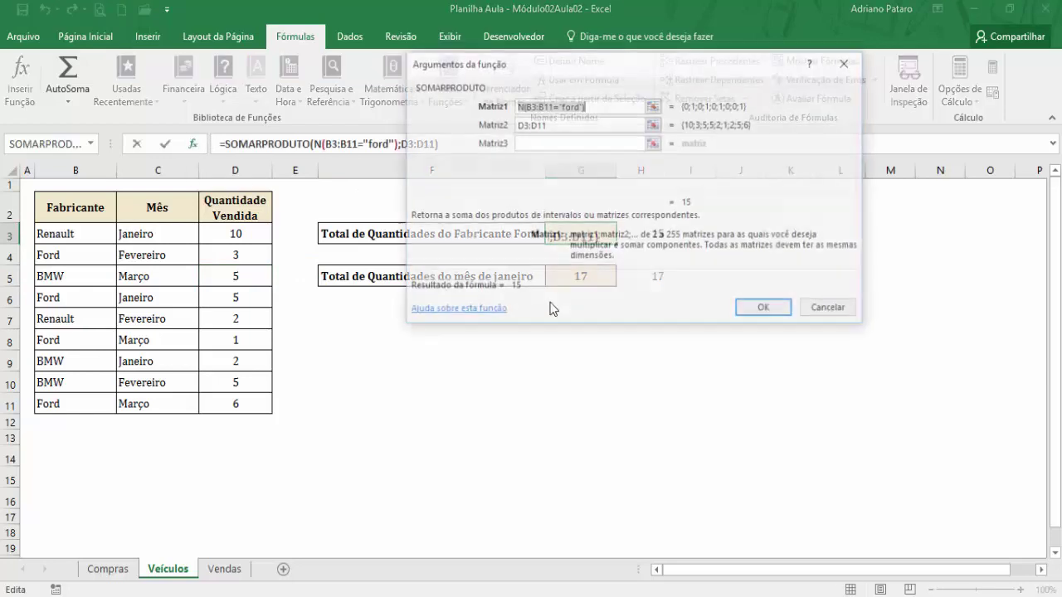
{"action": "left_click_drag", "start_coordinate": [611, 86], "coordinate": [603, 235]}
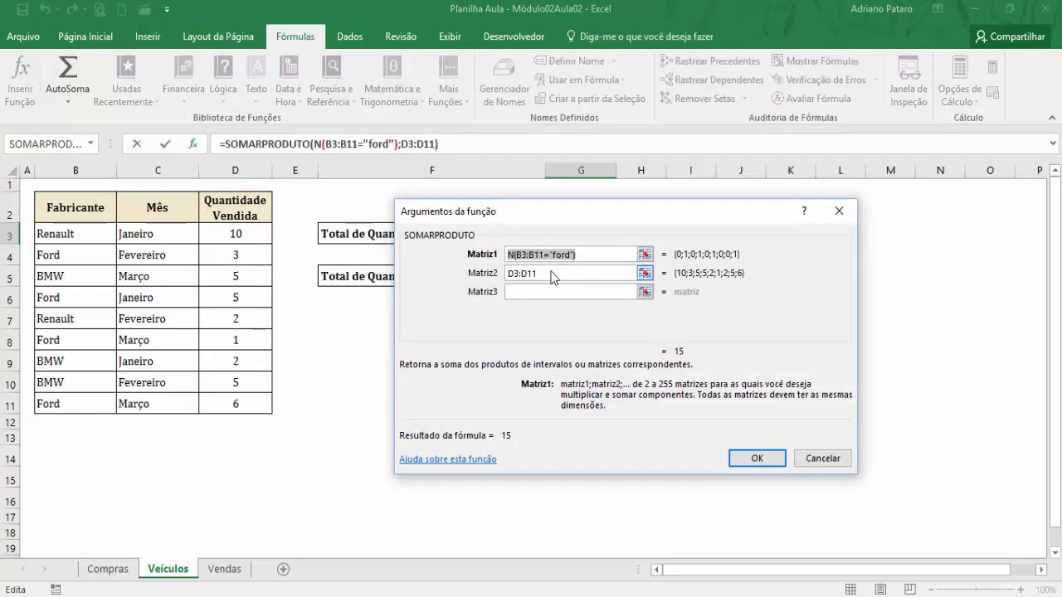
{"action": "left_click", "coordinate": [553, 275]}
{"action": "left_click", "coordinate": [585, 260]}
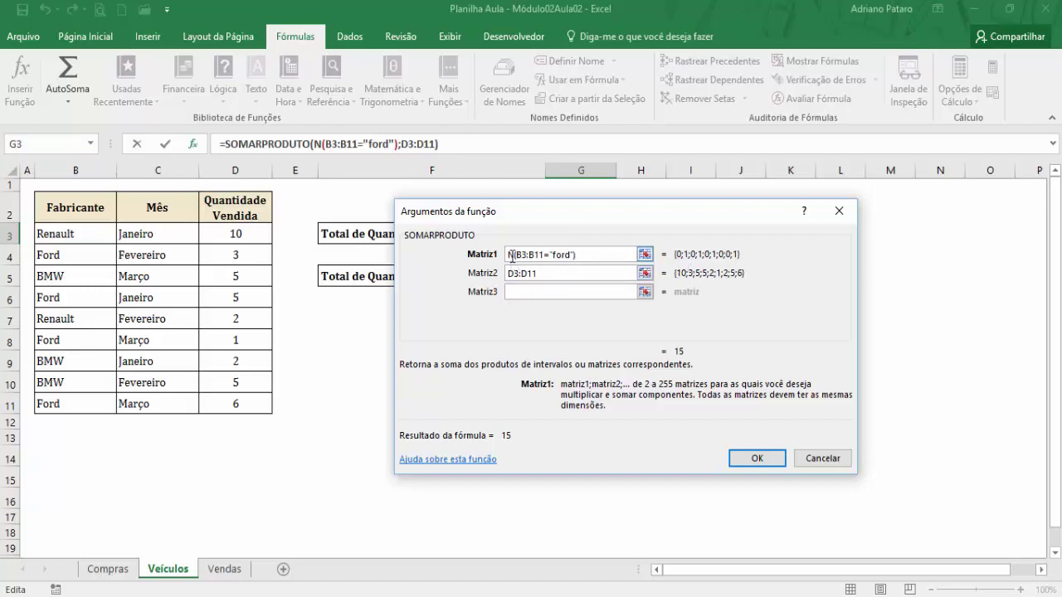
{"action": "left_click", "coordinate": [754, 459]}
- Inspect the SOMARPRODUTO arguments of the January total in G5, including the double minus before the month condition
{"action": "left_click", "coordinate": [558, 279]}
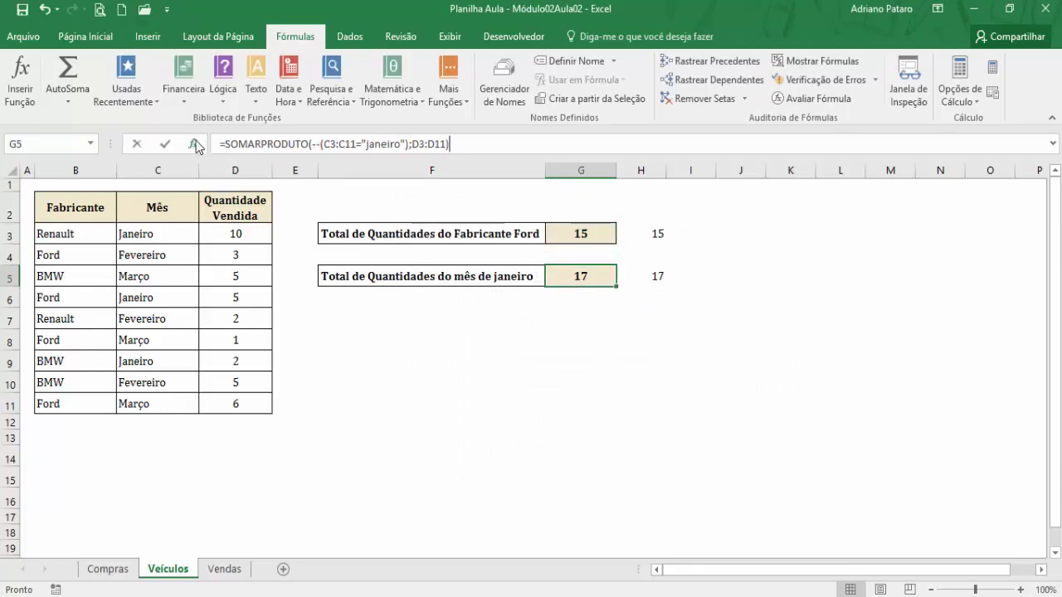
{"action": "left_click", "coordinate": [194, 145]}
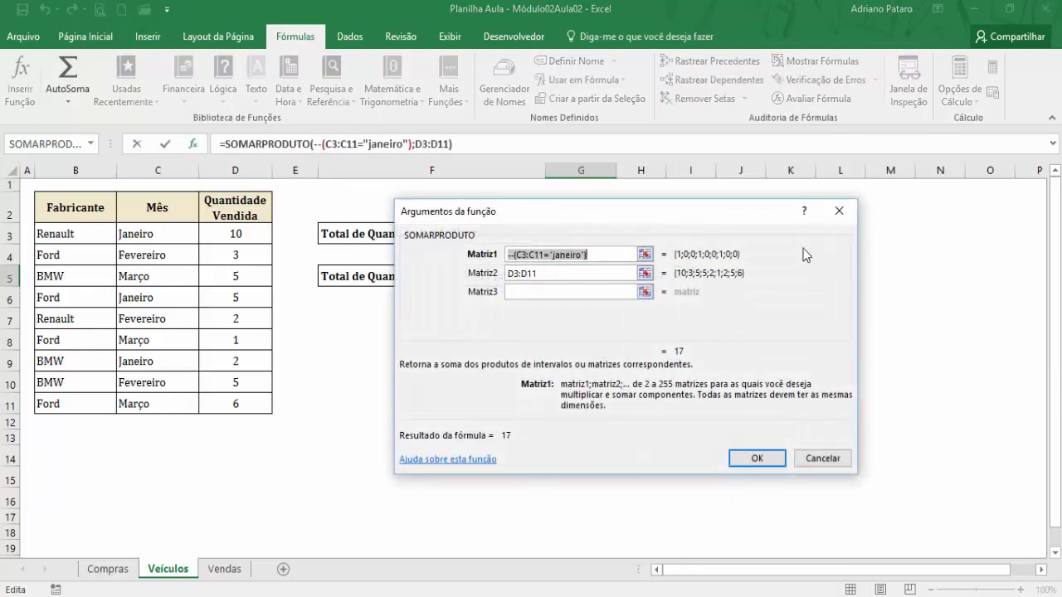
{"action": "left_click_drag", "start_coordinate": [749, 230], "coordinate": [808, 248]}
{"action": "left_click", "coordinate": [652, 275]}
{"action": "left_click", "coordinate": [633, 296]}
{"action": "left_click", "coordinate": [631, 311]}
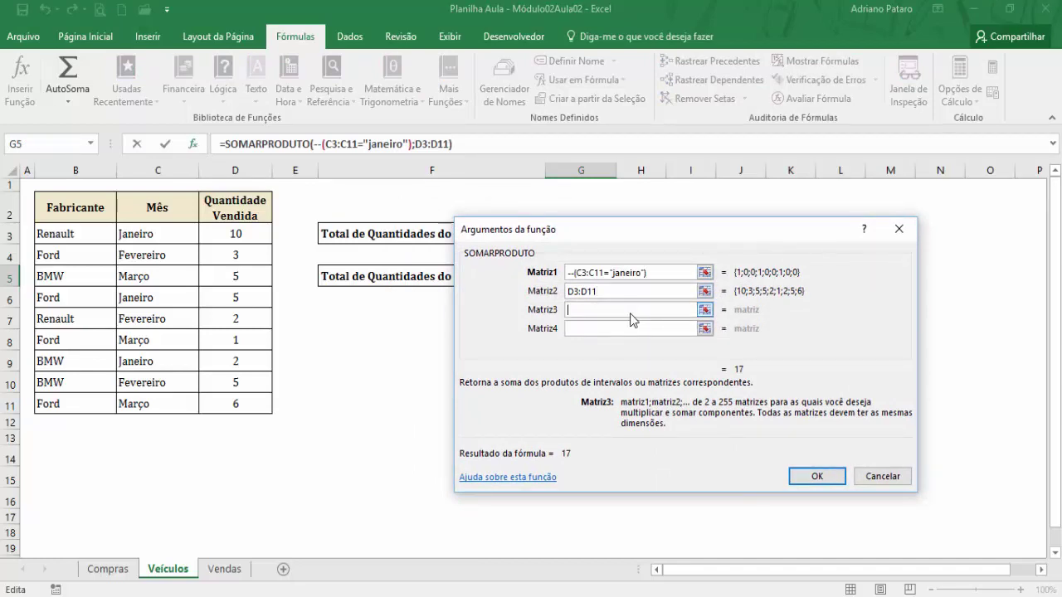
{"action": "left_click", "coordinate": [882, 477]}
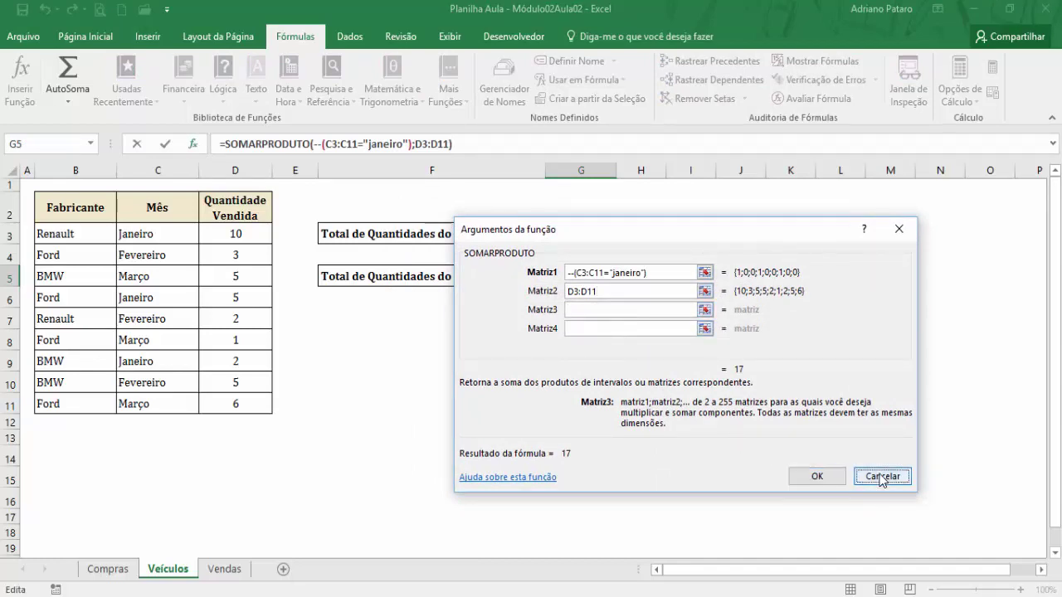
- Compare the city formula in K4, the store formula in K9 and the combined formula in L14 on the Vendas sheet
{"action": "left_click", "coordinate": [224, 569]}
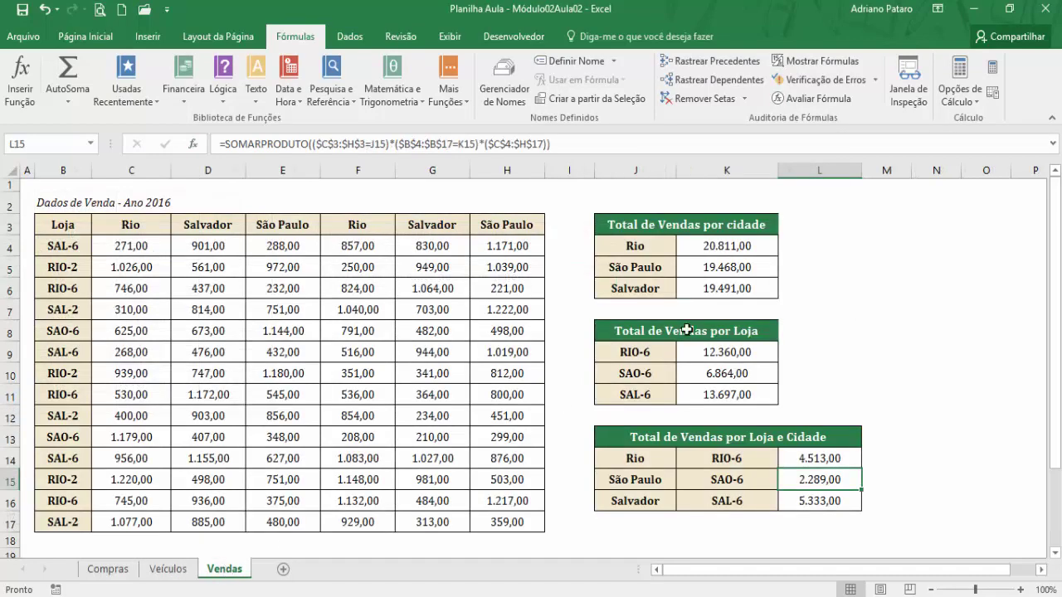
{"action": "left_click", "coordinate": [722, 249]}
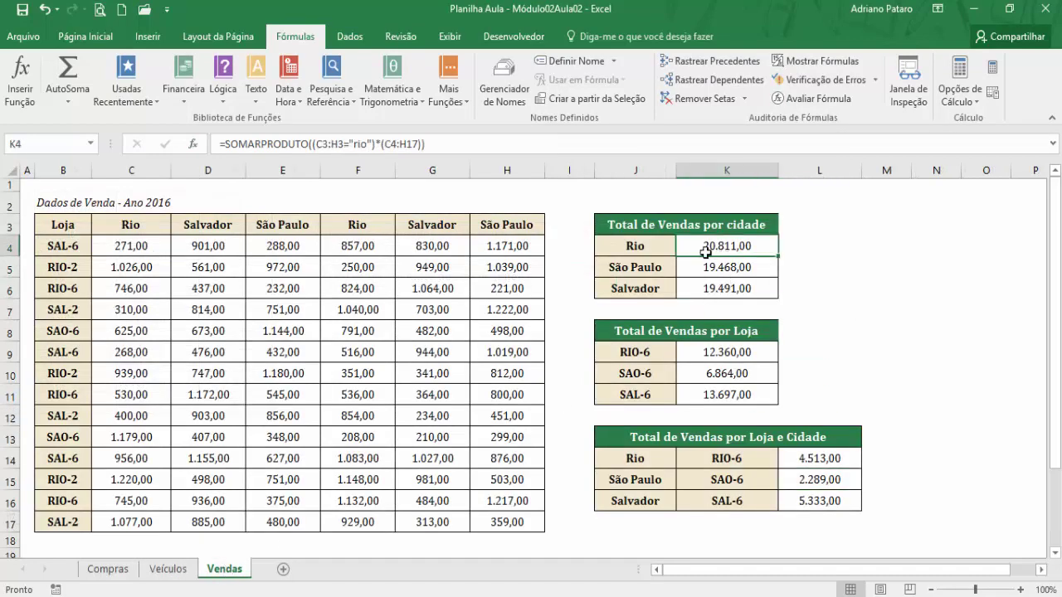
{"action": "left_click", "coordinate": [193, 144]}
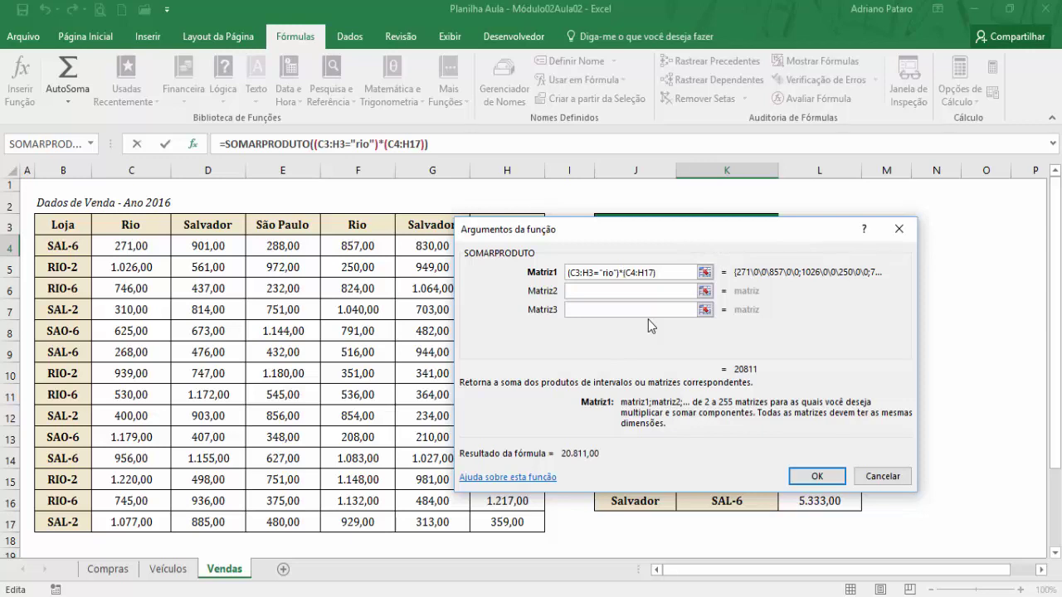
{"action": "left_click", "coordinate": [816, 476]}
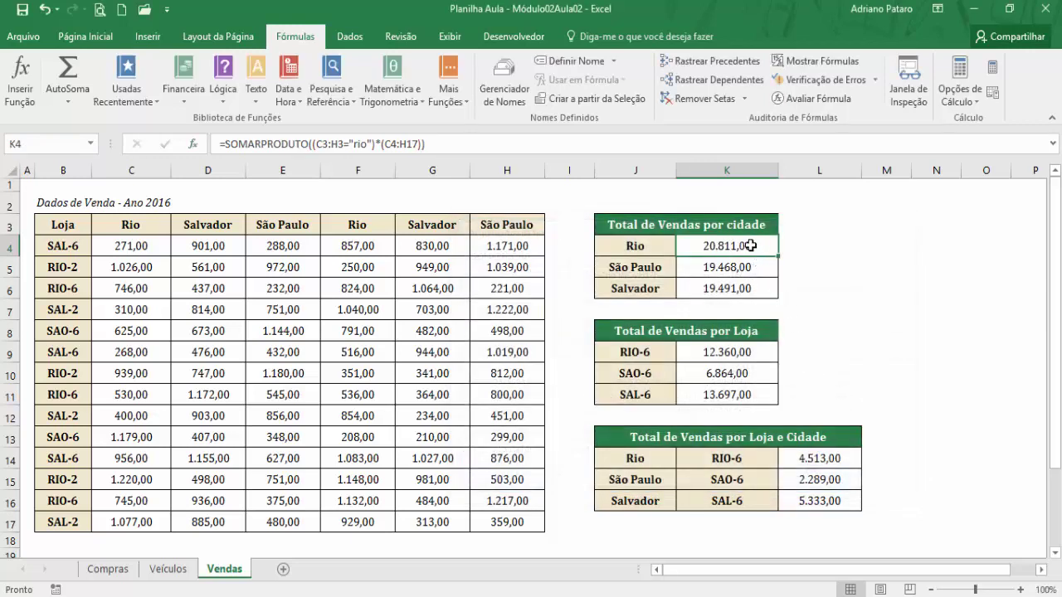
{"action": "left_click", "coordinate": [747, 351]}
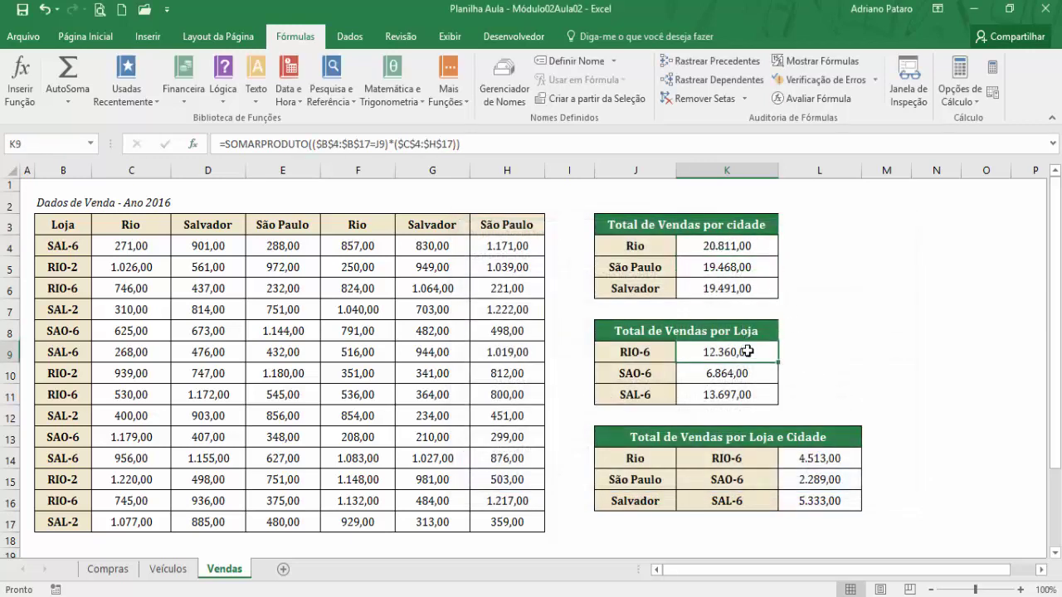
{"action": "left_click", "coordinate": [803, 462]}
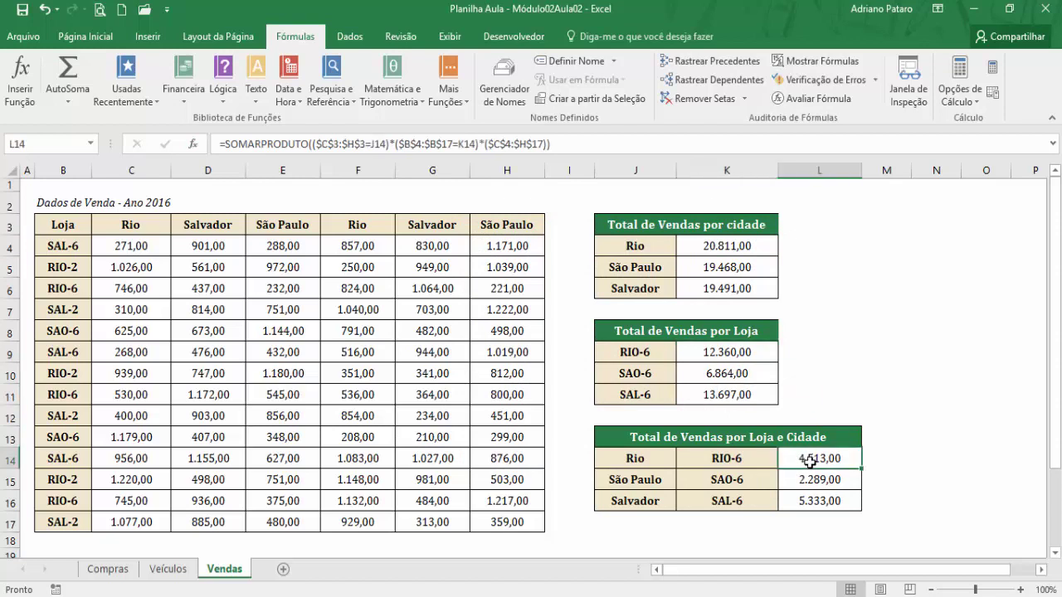
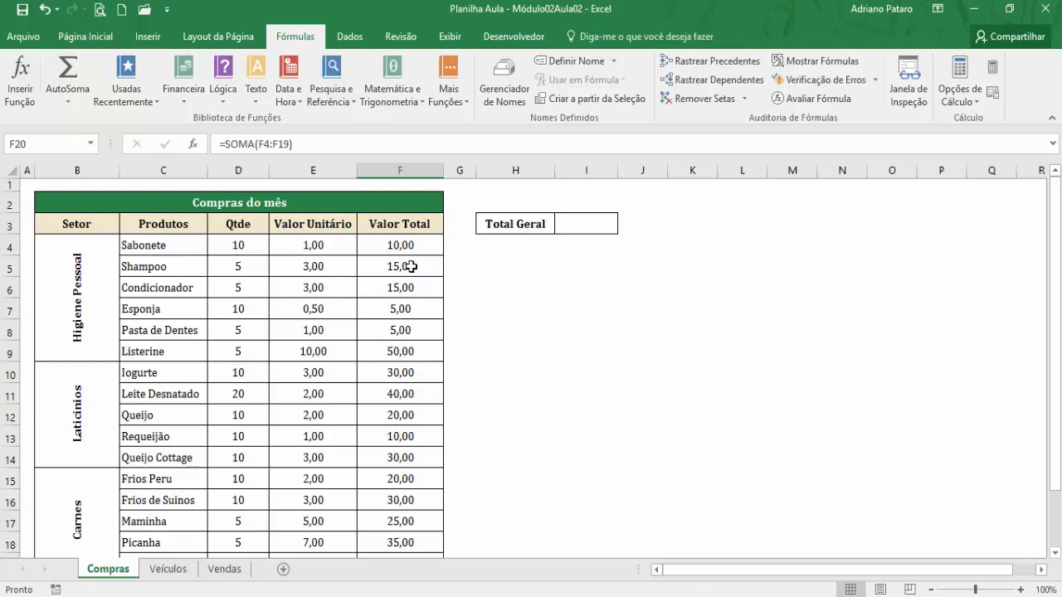
- Examine the empty Total Geral cell I3, the quantities and unit values in D4:E19, and the Valor Total column on the Compras sheet
{"action": "left_click", "coordinate": [590, 224]}
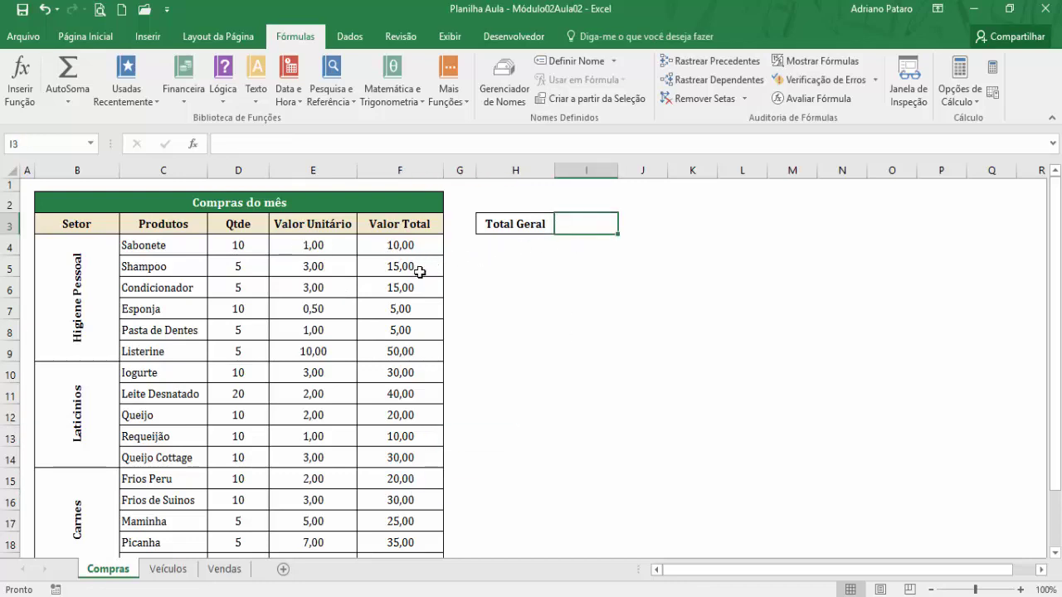
{"action": "left_click_drag", "start_coordinate": [247, 246], "coordinate": [294, 241]}
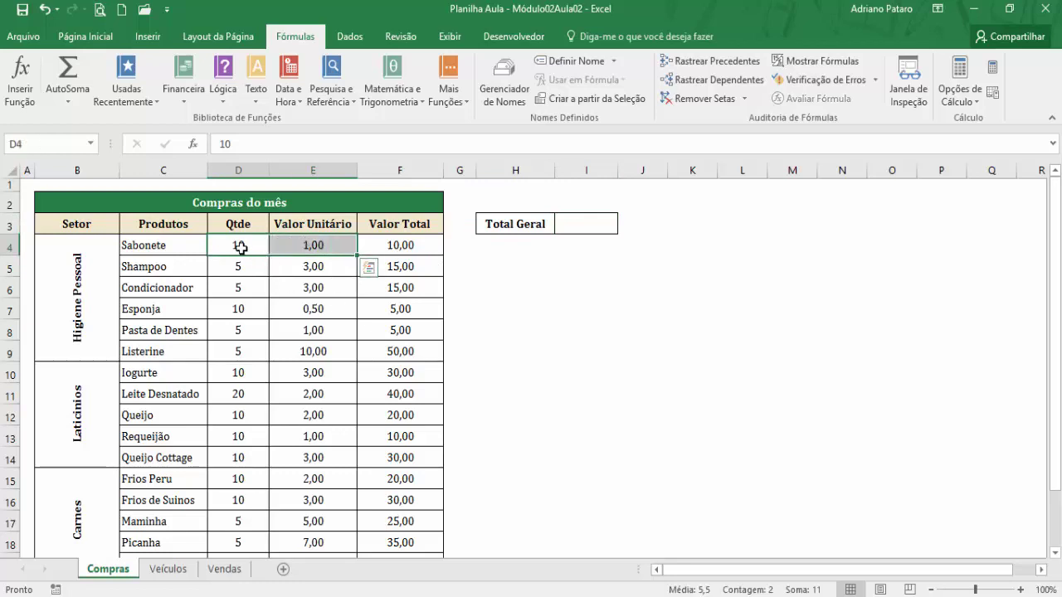
{"action": "left_click", "coordinate": [308, 244]}
{"action": "left_click", "coordinate": [239, 245]}
{"action": "left_click_drag", "start_coordinate": [239, 245], "coordinate": [315, 506]}
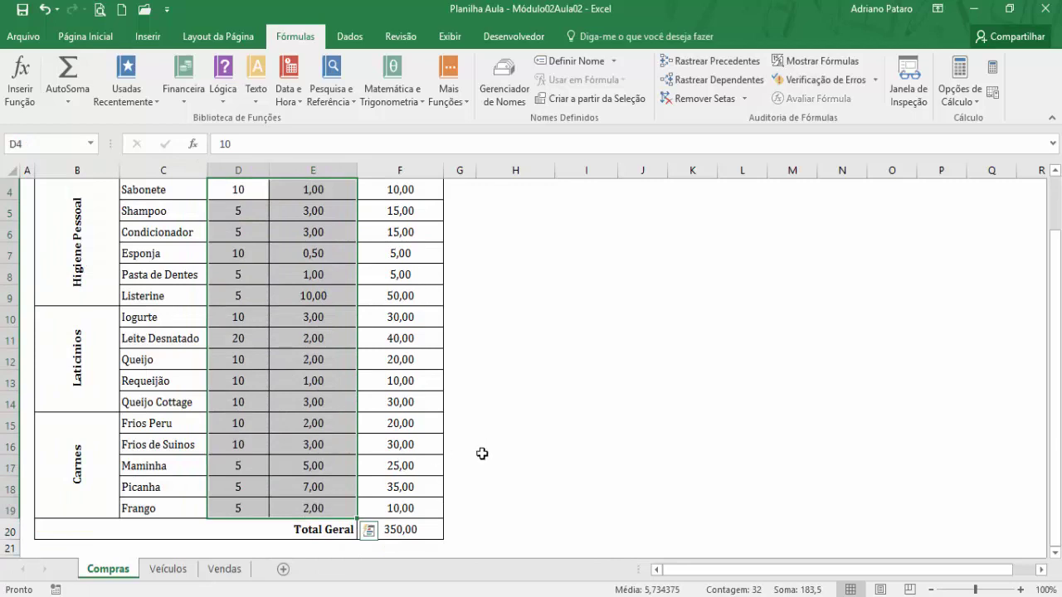
{"action": "scroll", "coordinate": [481, 454], "scroll_direction": "down", "scroll_amount": 3}
{"action": "left_click", "coordinate": [419, 339]}
{"action": "scroll", "coordinate": [492, 457], "scroll_direction": "up", "scroll_amount": 4}
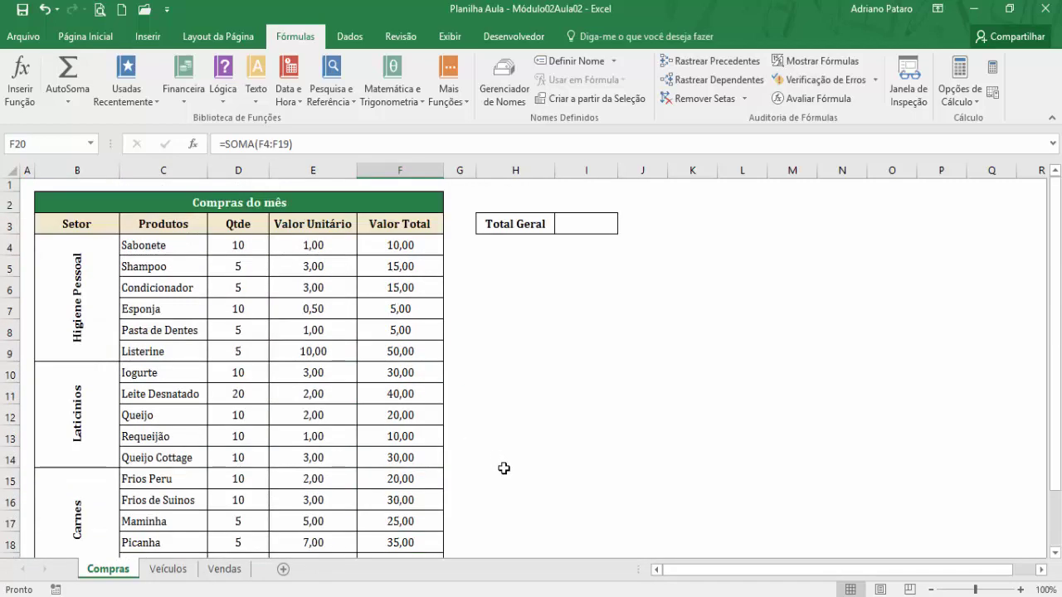
- Open the function arguments of SOMARPRODUTO for the Total Geral cell I3, keeping the cell in view
{"action": "left_click", "coordinate": [588, 224]}
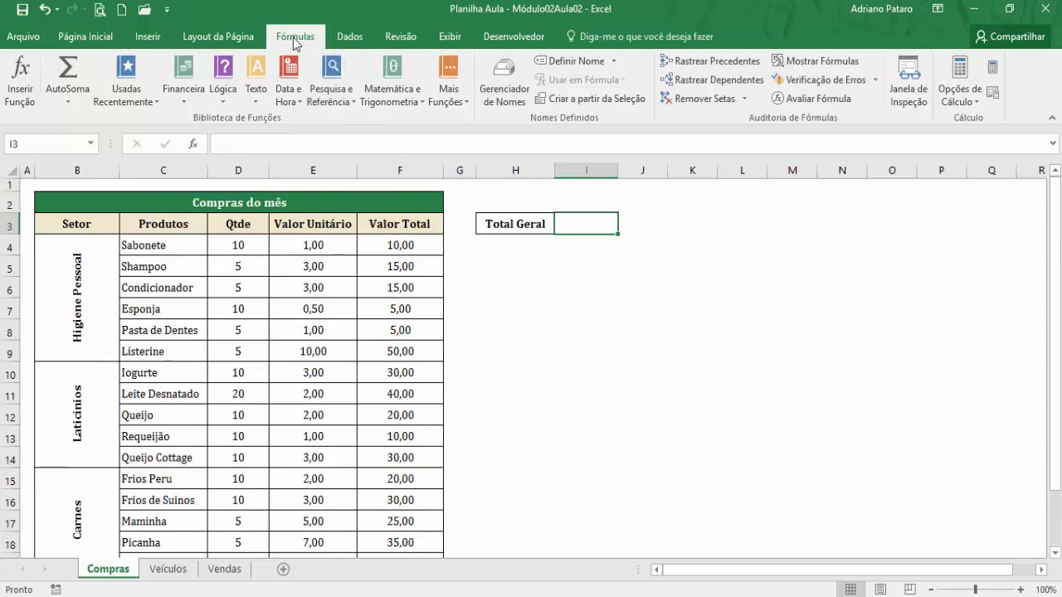
{"action": "left_click", "coordinate": [391, 87]}
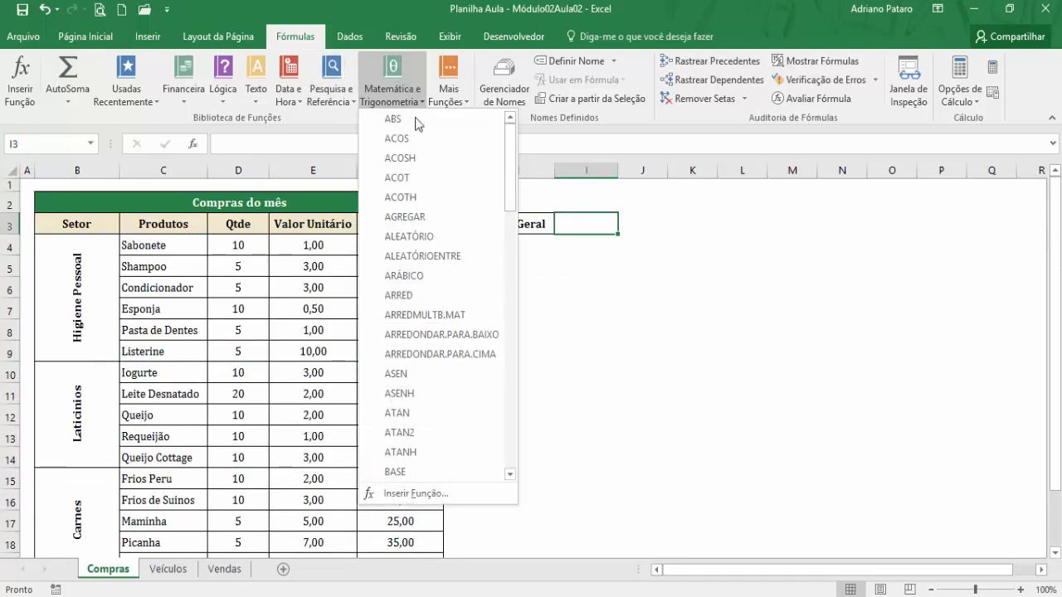
{"action": "left_click_drag", "start_coordinate": [509, 212], "coordinate": [508, 448]}
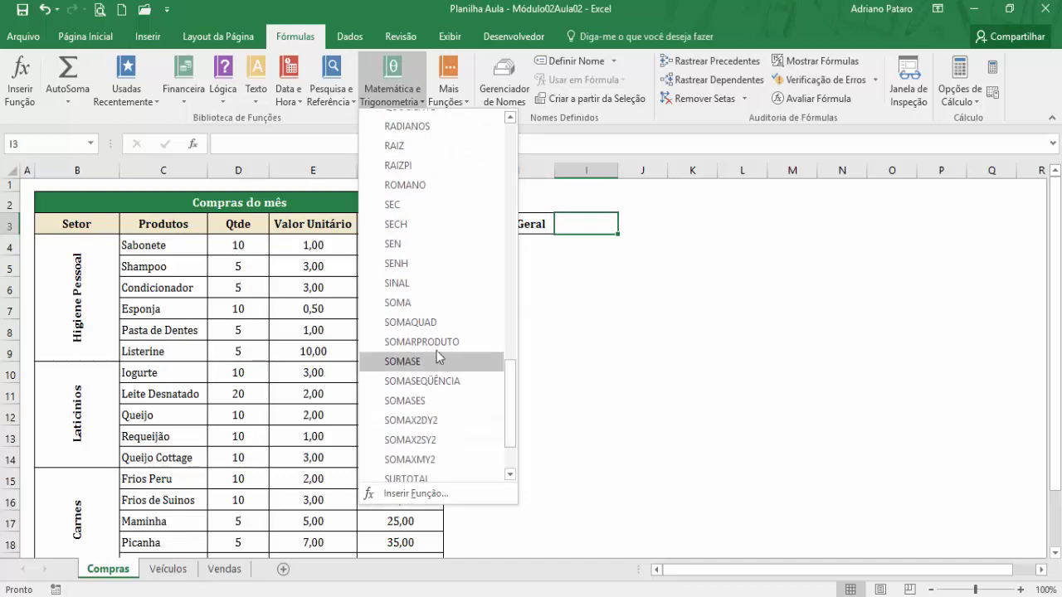
{"action": "key", "text": "Escape"}
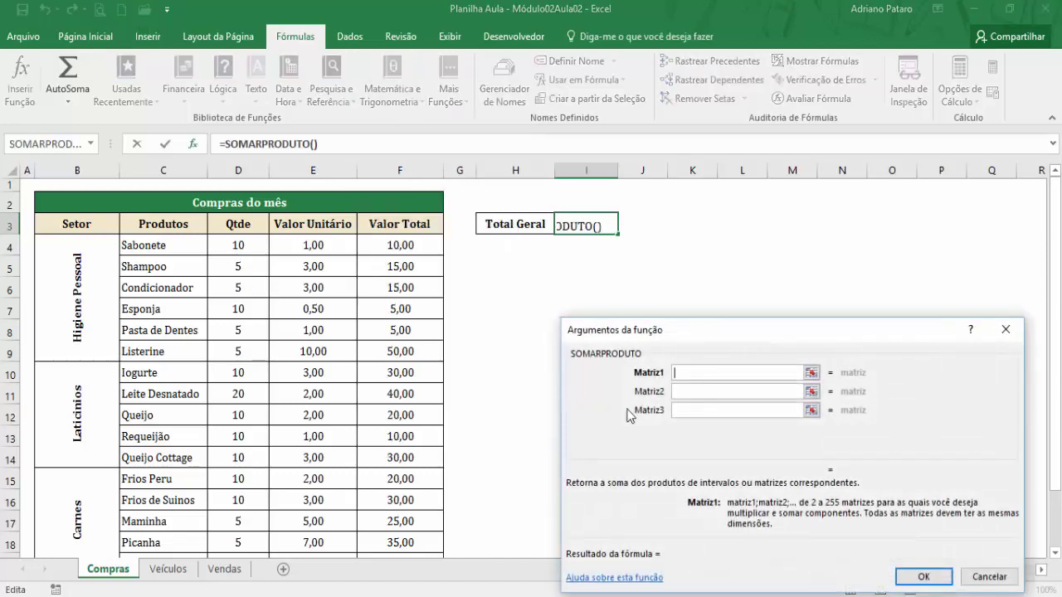
{"action": "left_click_drag", "start_coordinate": [720, 336], "coordinate": [635, 285]}
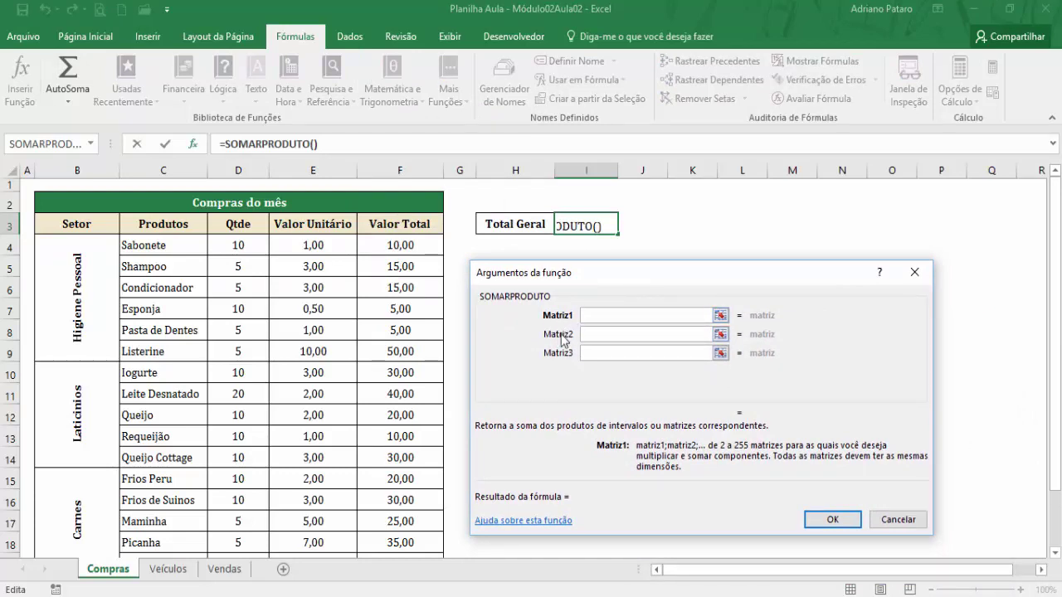
- Examine the array arguments SOMARPRODUTO accepts, from Matriz1 through Matriz255
{"action": "left_click", "coordinate": [607, 357]}
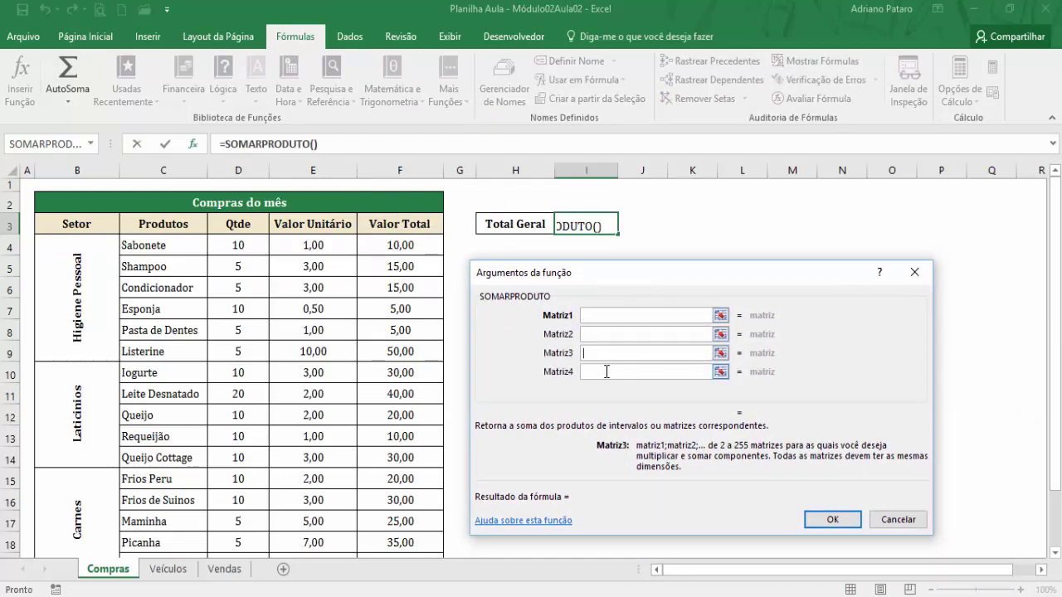
{"action": "left_click", "coordinate": [606, 372]}
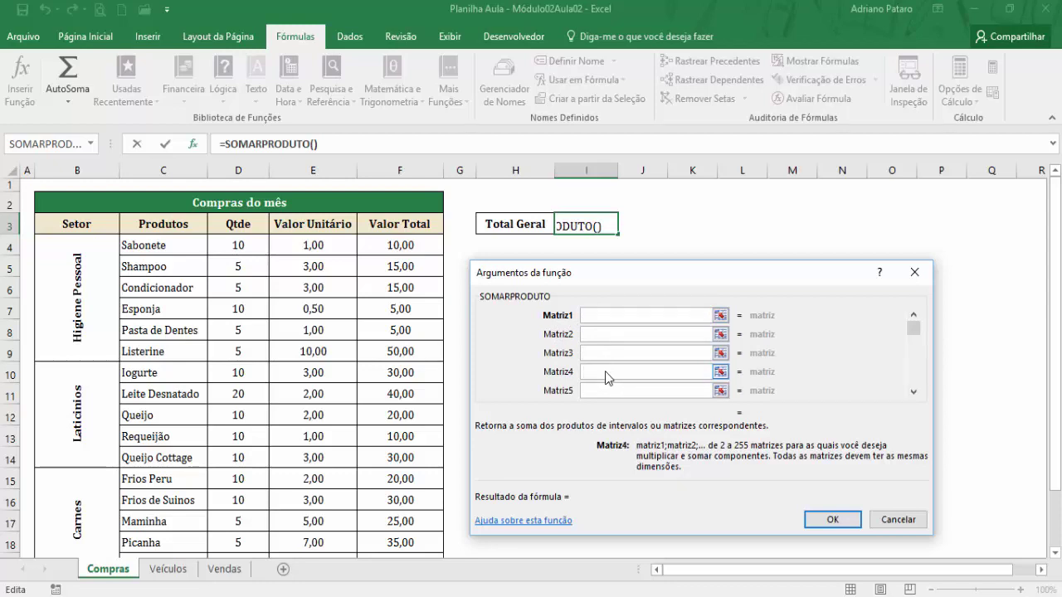
{"action": "left_click", "coordinate": [609, 389]}
{"action": "left_click_drag", "start_coordinate": [914, 332], "coordinate": [913, 380]}
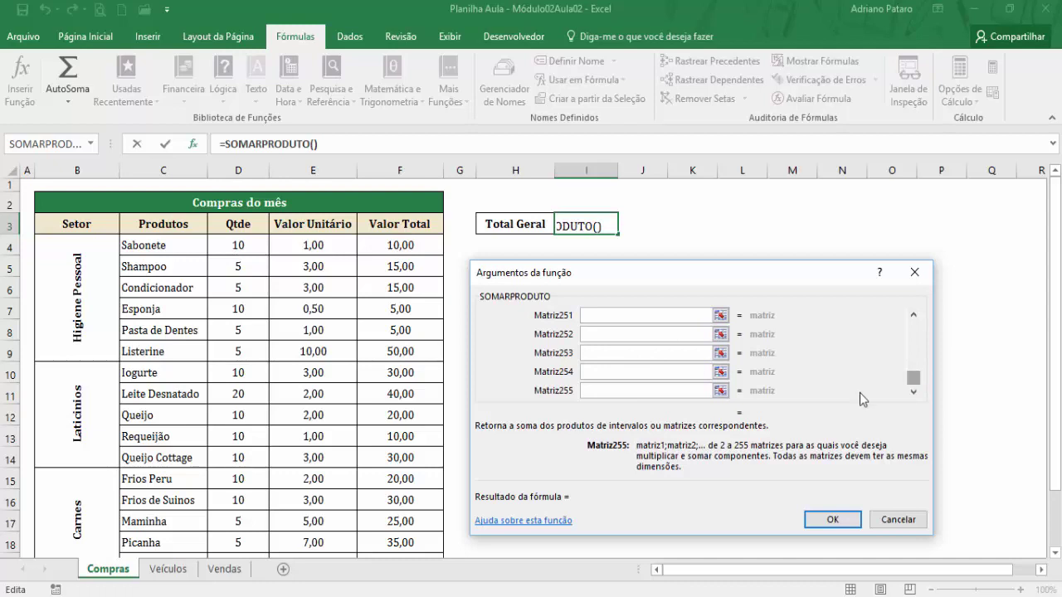
{"action": "left_click", "coordinate": [619, 390]}
{"action": "left_click_drag", "start_coordinate": [914, 380], "coordinate": [916, 327]}
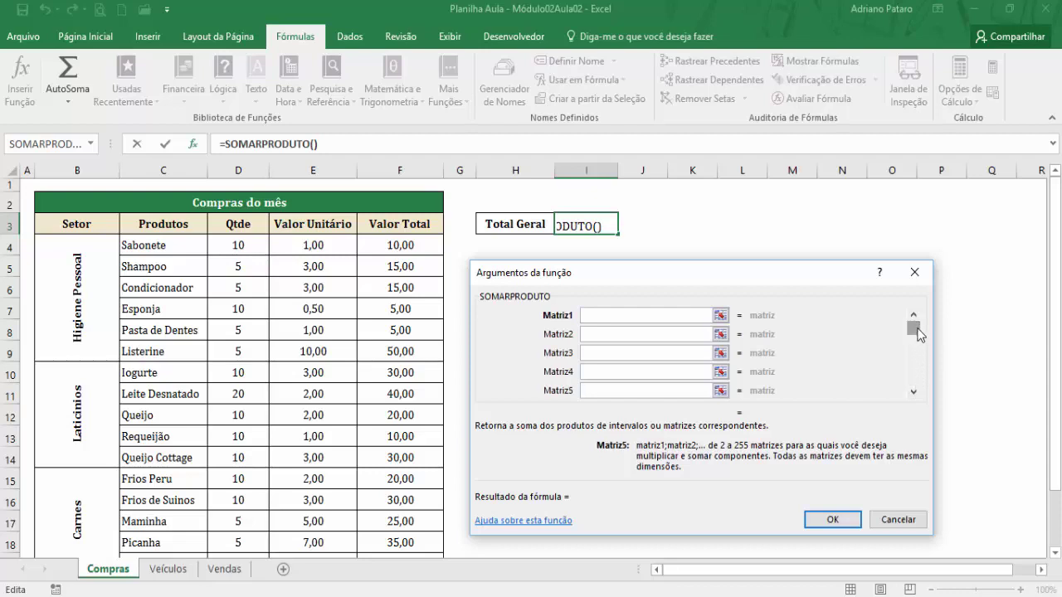
{"action": "left_click_drag", "start_coordinate": [706, 283], "coordinate": [816, 283]}
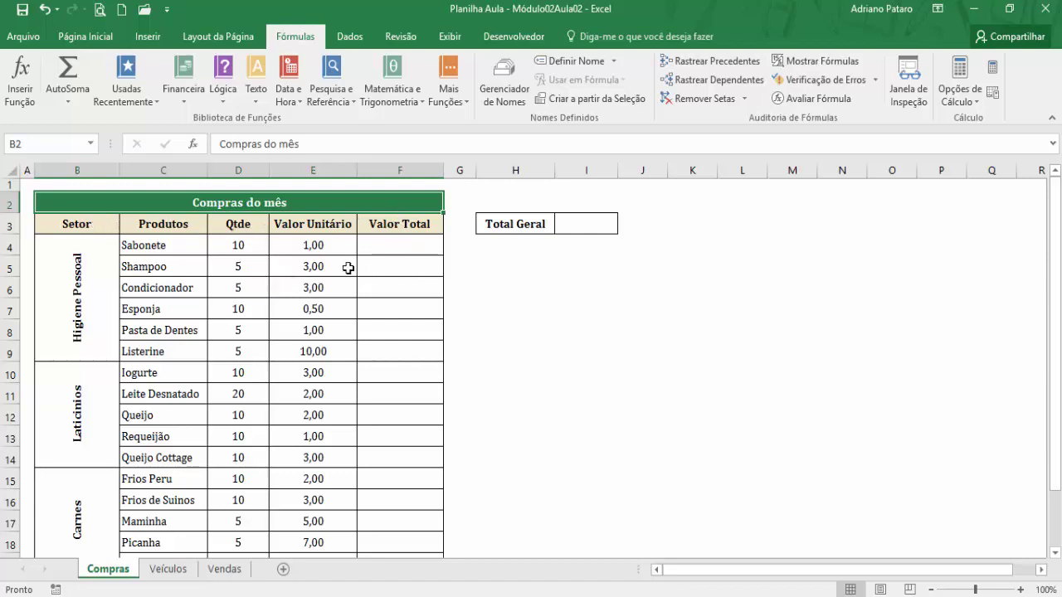
- Review the Compras do mês table and its empty Total Geral cells F20 and I3
{"action": "scroll", "coordinate": [175, 317], "scroll_direction": "down", "scroll_amount": 2}
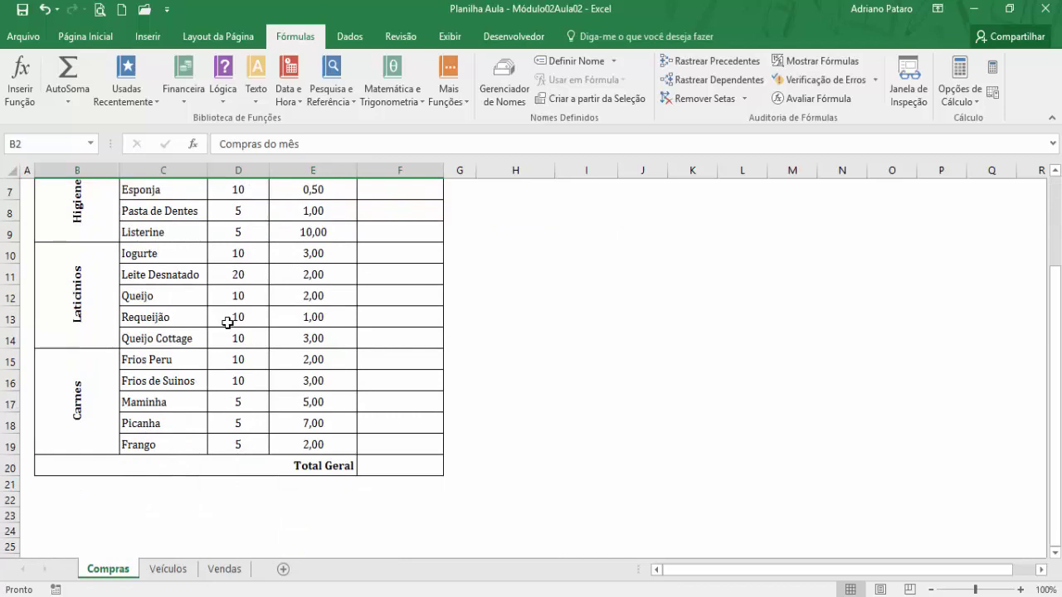
{"action": "scroll", "coordinate": [336, 408], "scroll_direction": "up", "scroll_amount": 2}
{"action": "scroll", "coordinate": [385, 426], "scroll_direction": "down", "scroll_amount": 3}
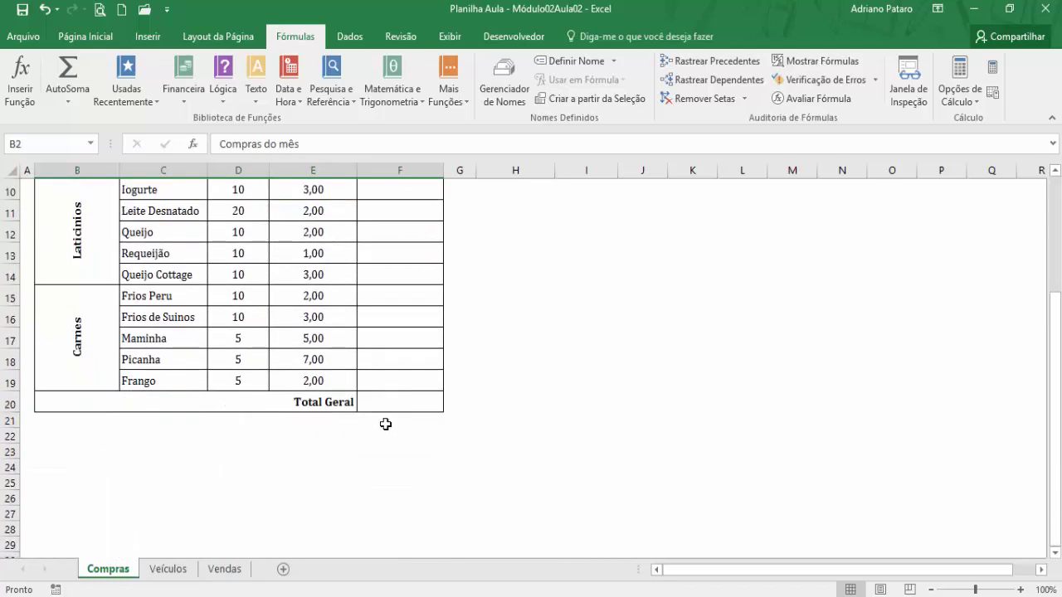
{"action": "left_click", "coordinate": [399, 400]}
{"action": "scroll", "coordinate": [368, 406], "scroll_direction": "up", "scroll_amount": 3}
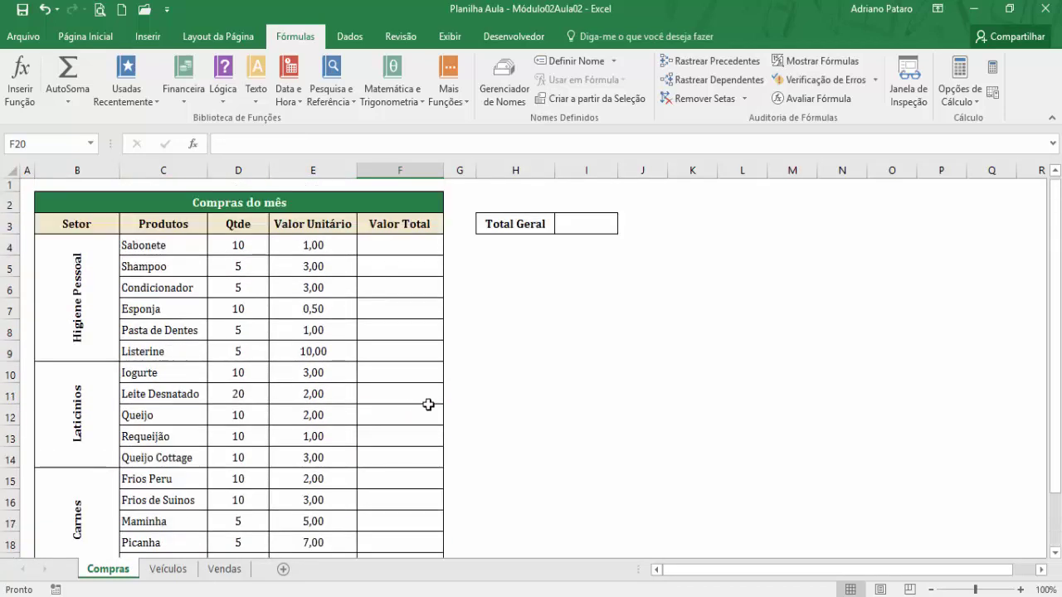
{"action": "left_click", "coordinate": [583, 227]}
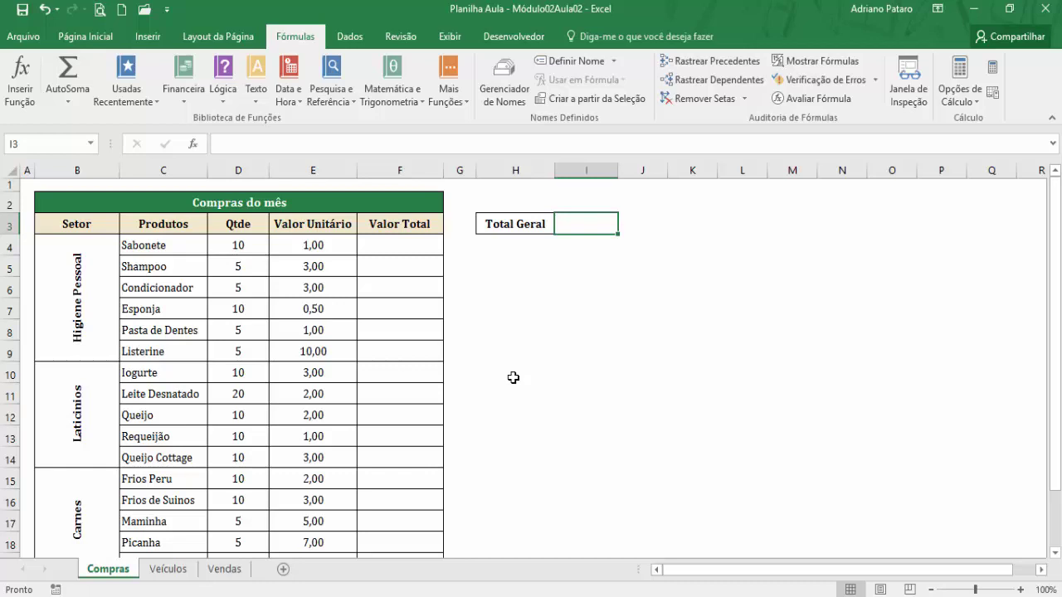
- Calculate the Valor Total of Sabonete in F4 with the formula =D4*E4
{"action": "left_click", "coordinate": [398, 245]}
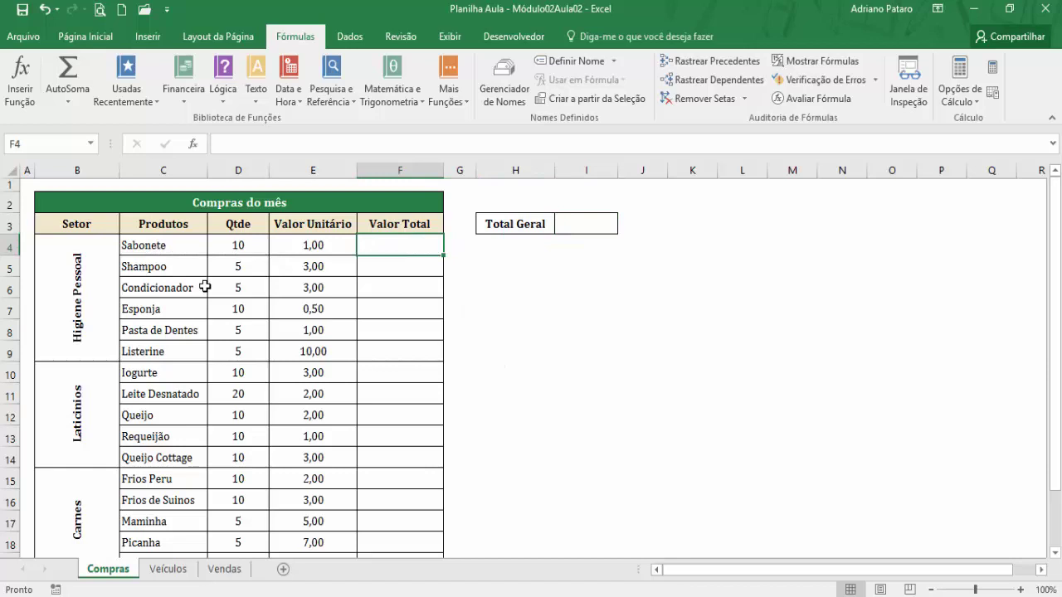
{"action": "type", "text": "="}
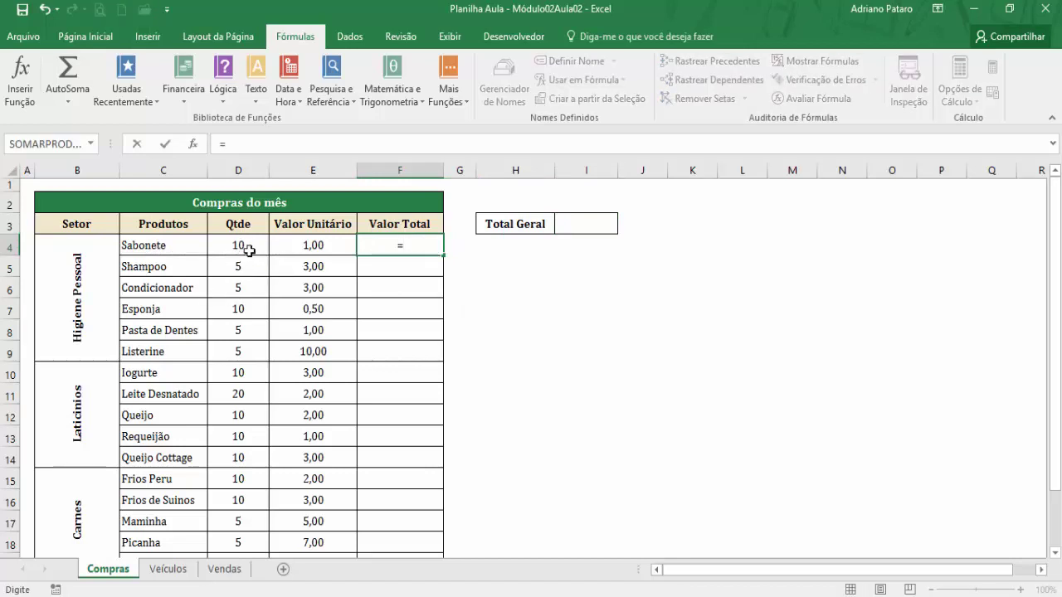
{"action": "left_click", "coordinate": [247, 246]}
{"action": "type", "text": "*"}
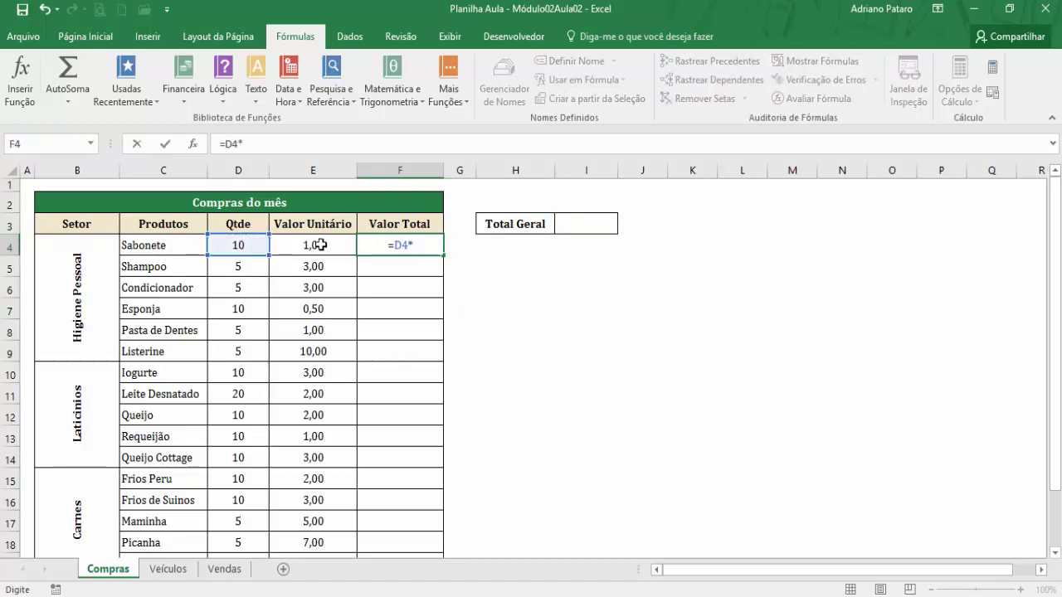
{"action": "left_click", "coordinate": [319, 245]}
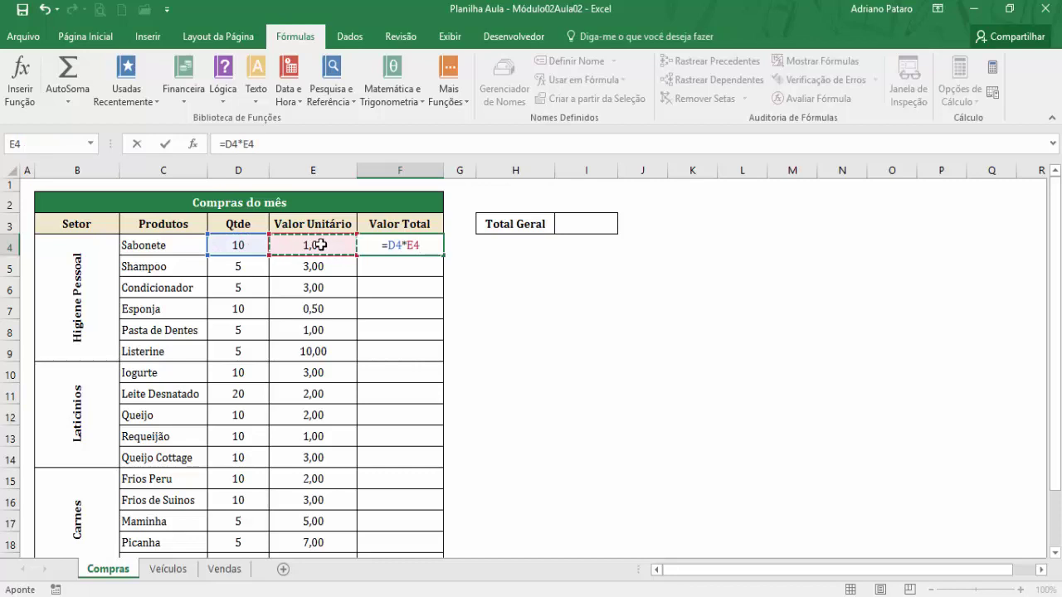
{"action": "key", "text": "Return"}
- Copy the F4 formula down through F19 and check the quantity and unit value cells D4 and E4 it multiplies
{"action": "left_click", "coordinate": [390, 246]}
{"action": "left_click_drag", "start_coordinate": [444, 256], "coordinate": [448, 539]}
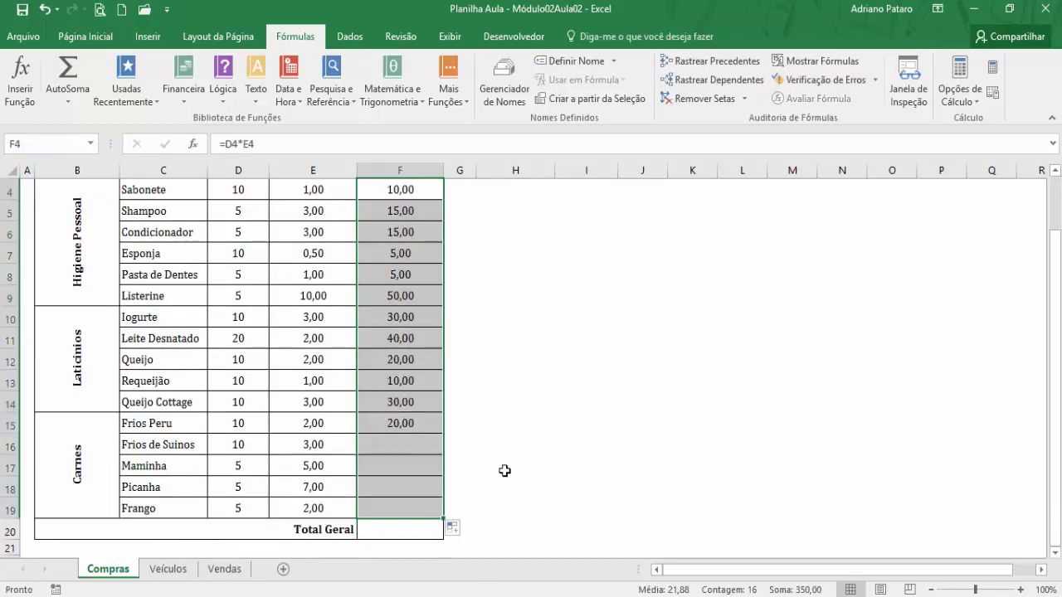
{"action": "scroll", "coordinate": [514, 435], "scroll_direction": "up", "scroll_amount": 1}
{"action": "left_click", "coordinate": [419, 247]}
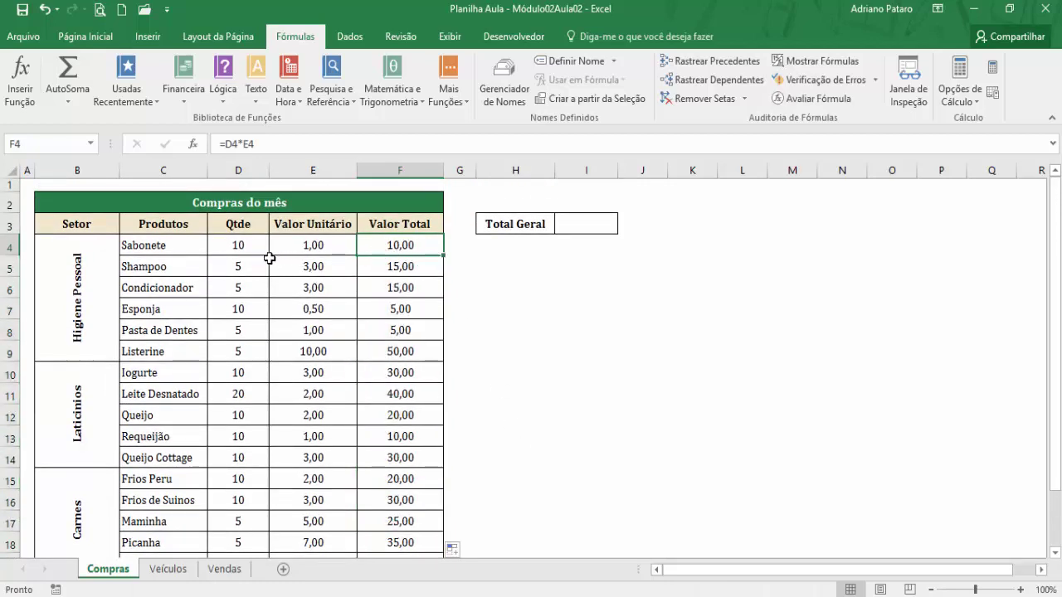
{"action": "left_click_drag", "start_coordinate": [247, 245], "coordinate": [312, 249]}
{"action": "left_click", "coordinate": [373, 244]}
- Total the Valor Total column in the Total Geral cell F20 with =SOMA(F4:F19), then review that formula
{"action": "scroll", "coordinate": [400, 316], "scroll_direction": "down", "scroll_amount": 1}
{"action": "scroll", "coordinate": [400, 316], "scroll_direction": "down", "scroll_amount": 2}
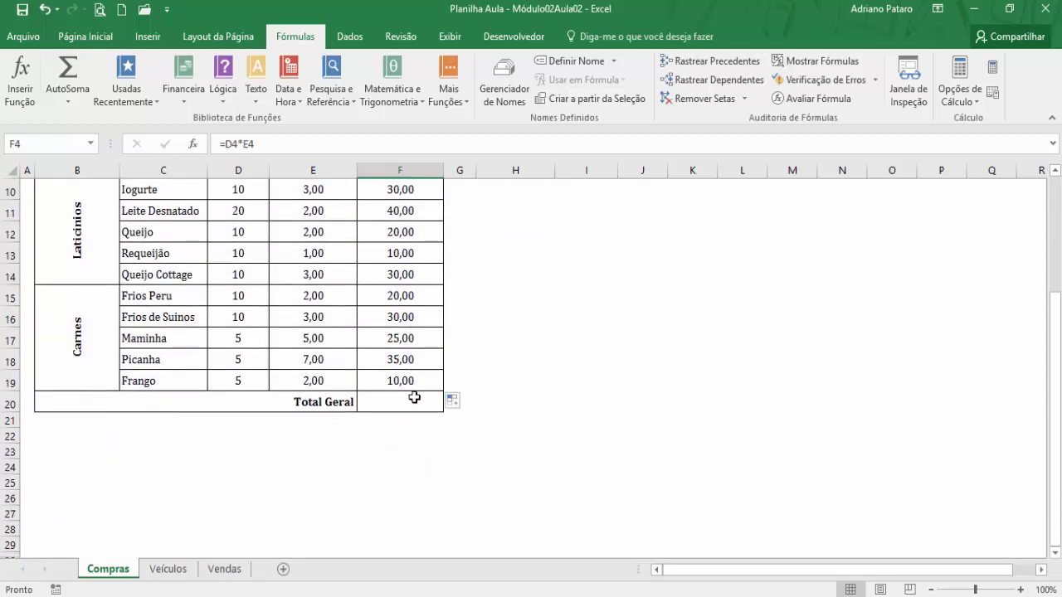
{"action": "left_click", "coordinate": [410, 398]}
{"action": "left_click", "coordinate": [78, 69]}
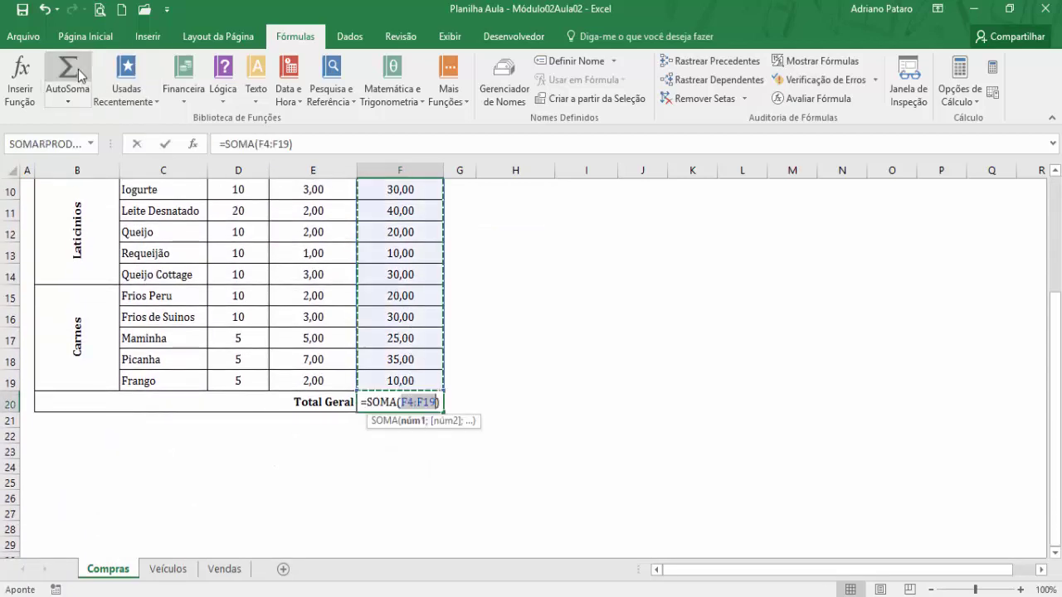
{"action": "key", "text": "Return"}
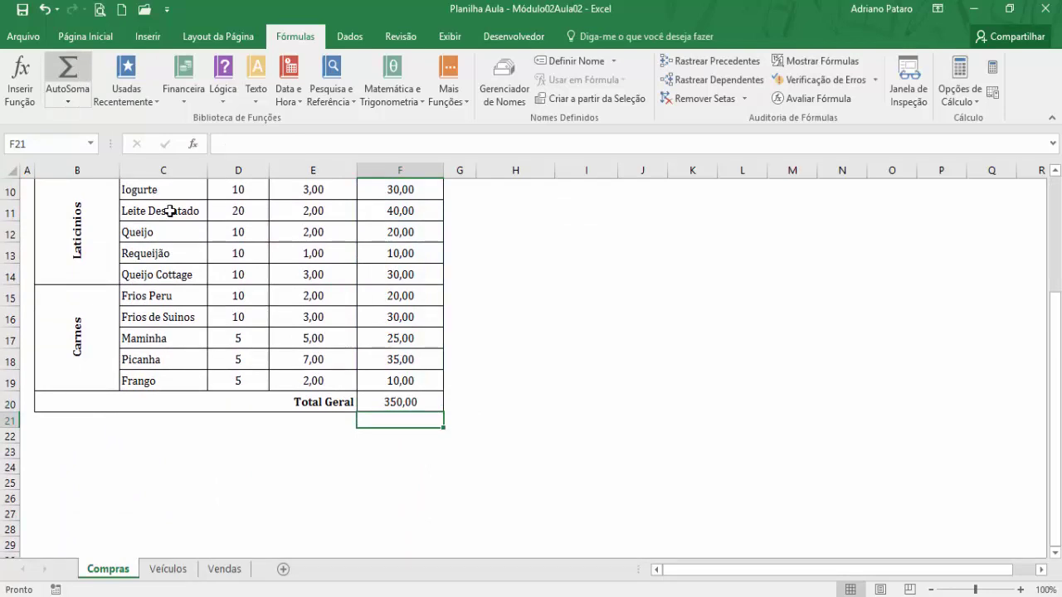
{"action": "left_click", "coordinate": [406, 401]}
{"action": "scroll", "coordinate": [514, 480], "scroll_direction": "up", "scroll_amount": 3}
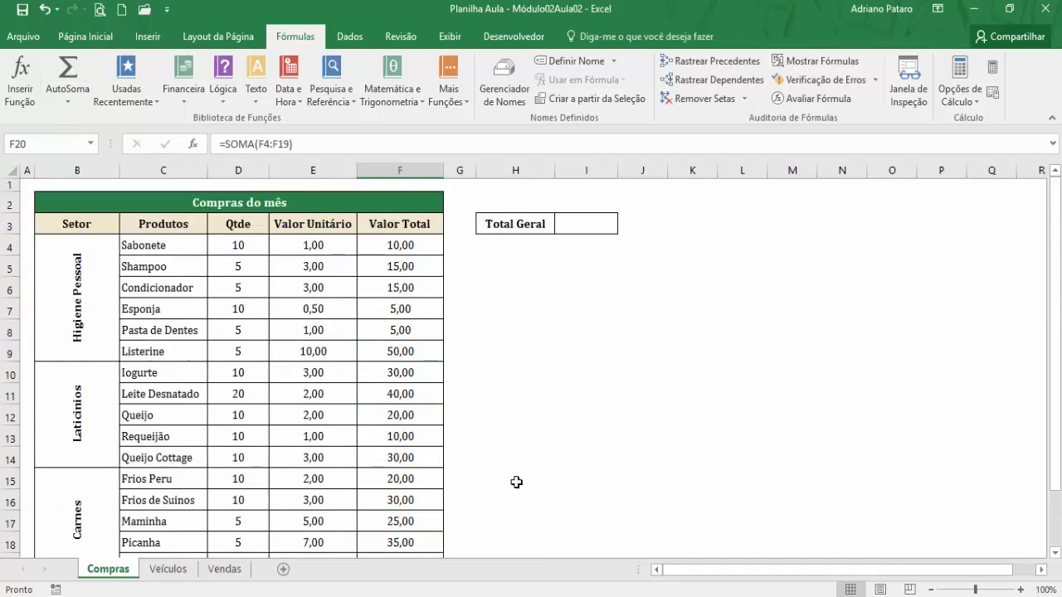